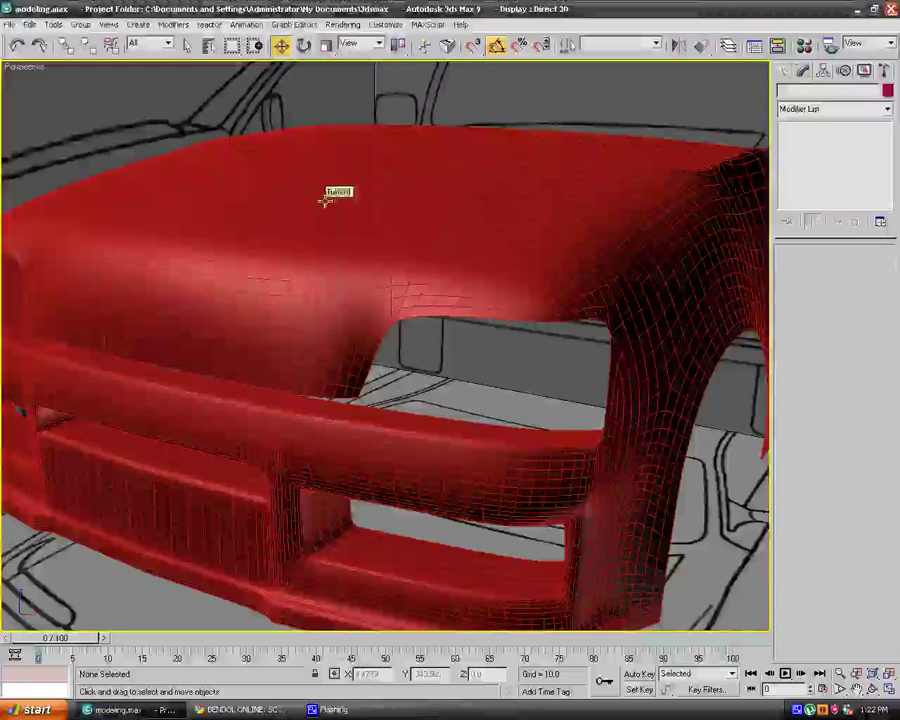
Open the car body's Editable Poly level and show the mesh see-through over the blueprint in the top view.
middle_drag(325, 201, 374, 221)
click(373, 221)
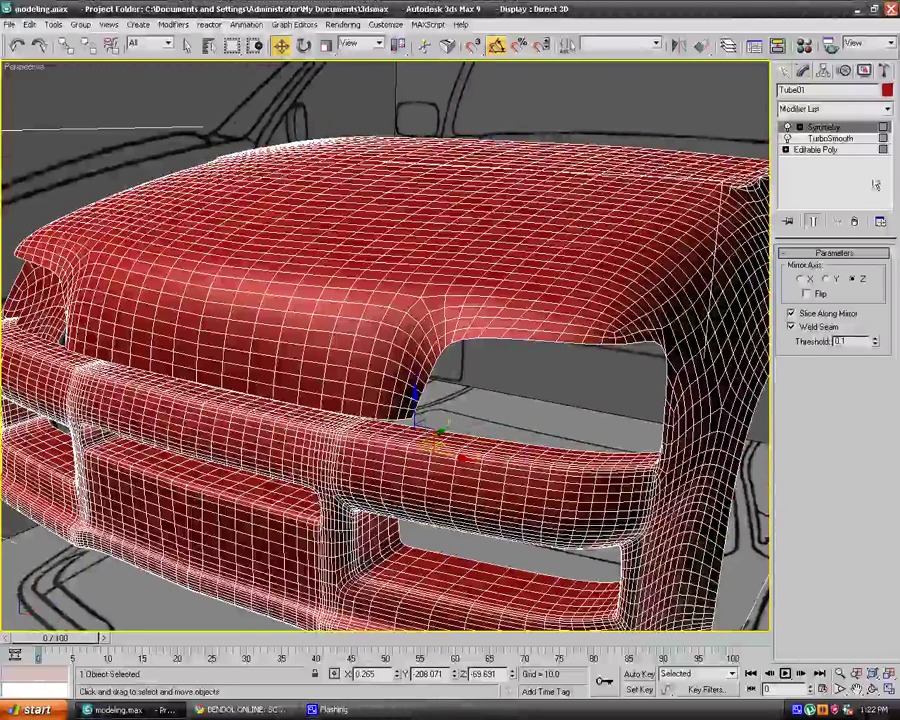
click(816, 149)
key(4)
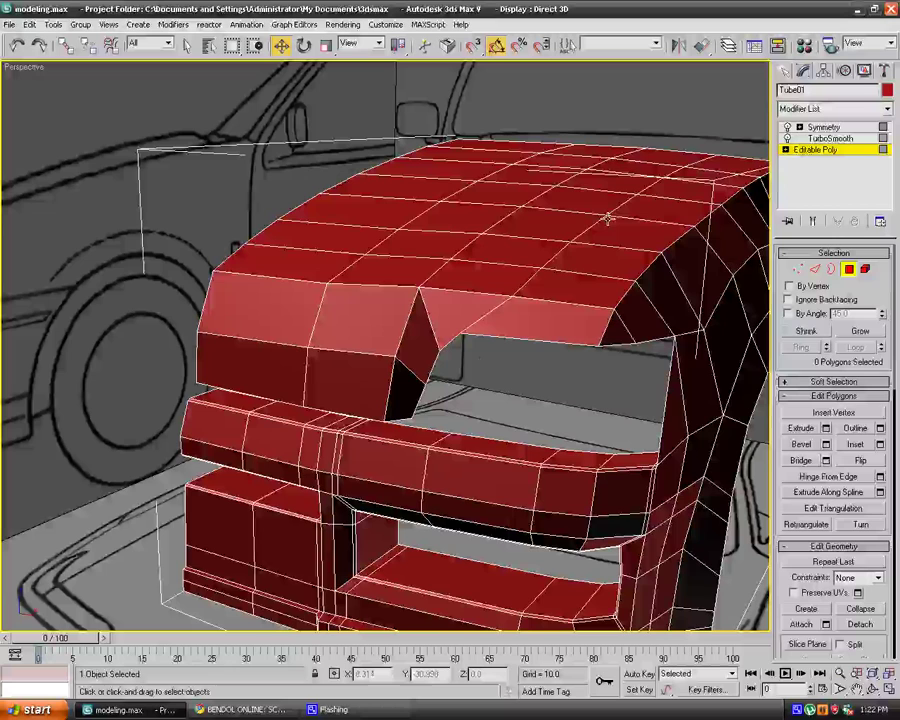
key(alt+x)
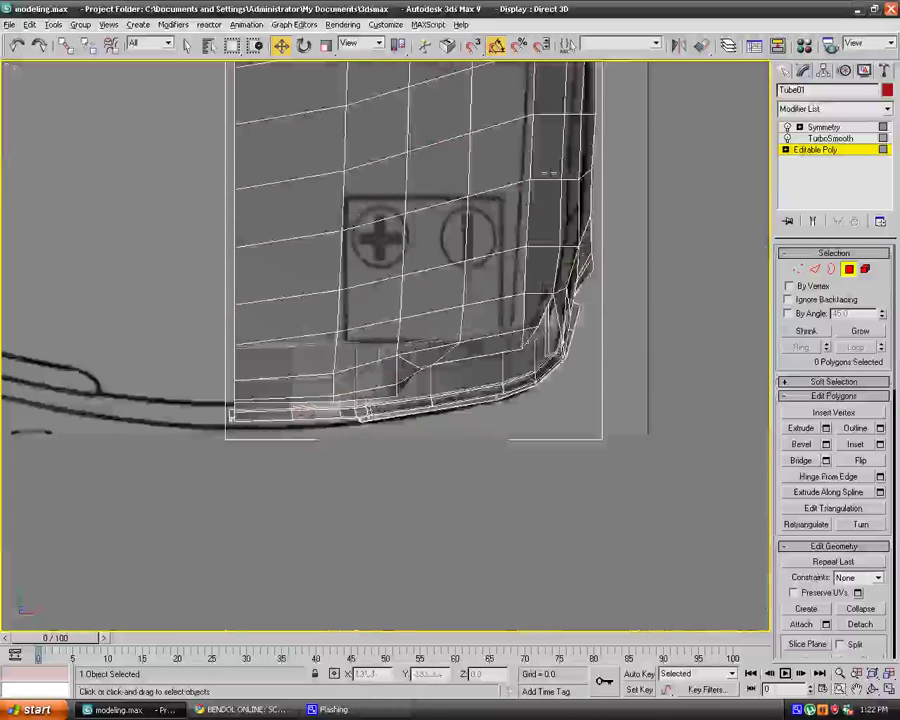
scroll(679, 408, up, 3)
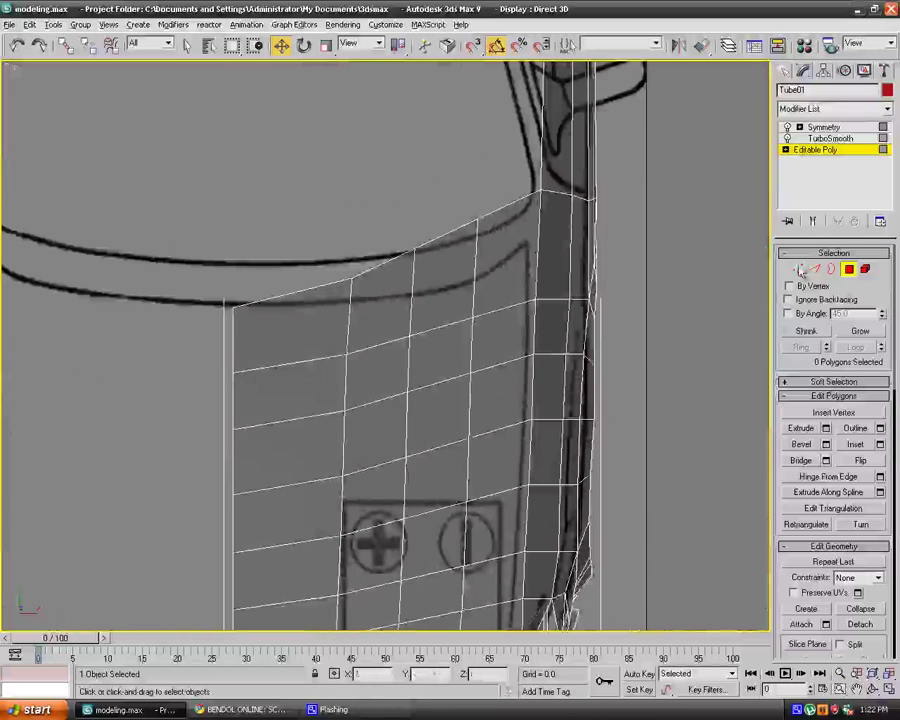
Move the three middle vertices of the hood's rear edge onto the blueprint's curved hood line.
key(1)
click(476, 222)
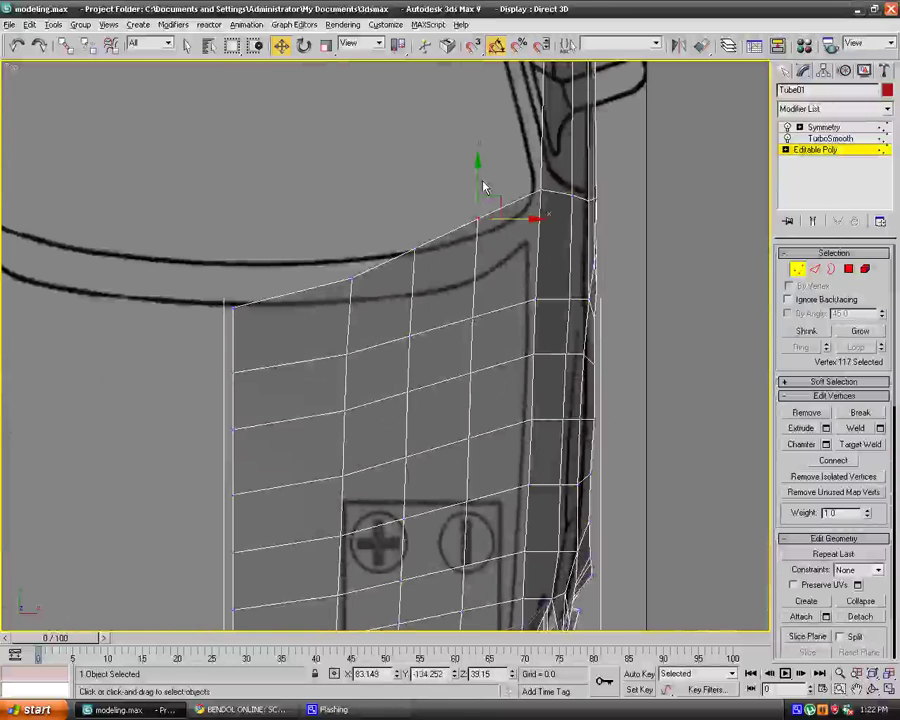
drag(476, 222, 490, 235)
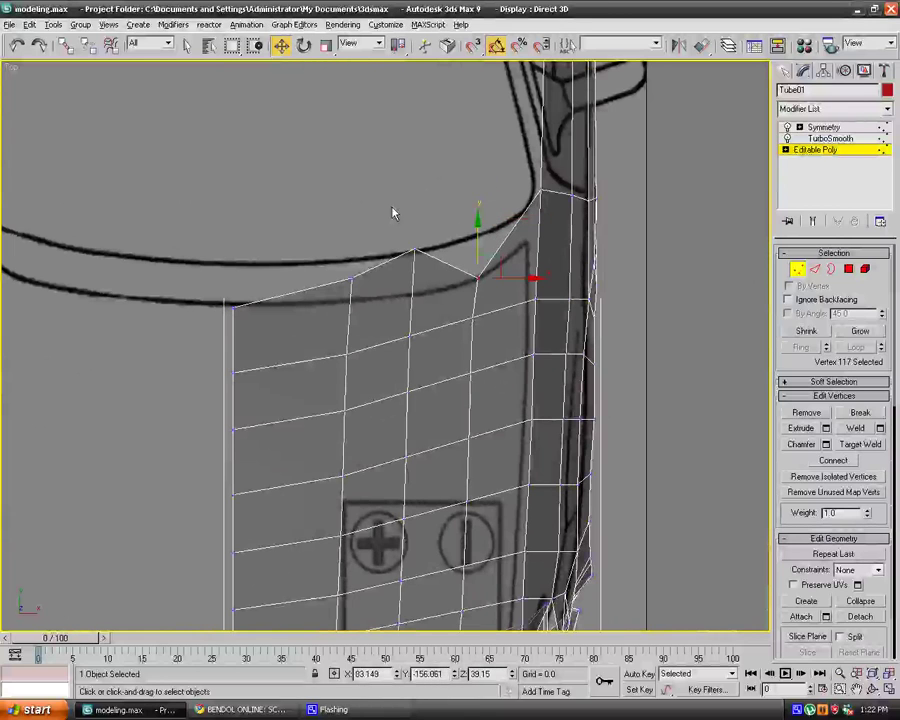
click(415, 253)
drag(415, 253, 415, 294)
click(353, 282)
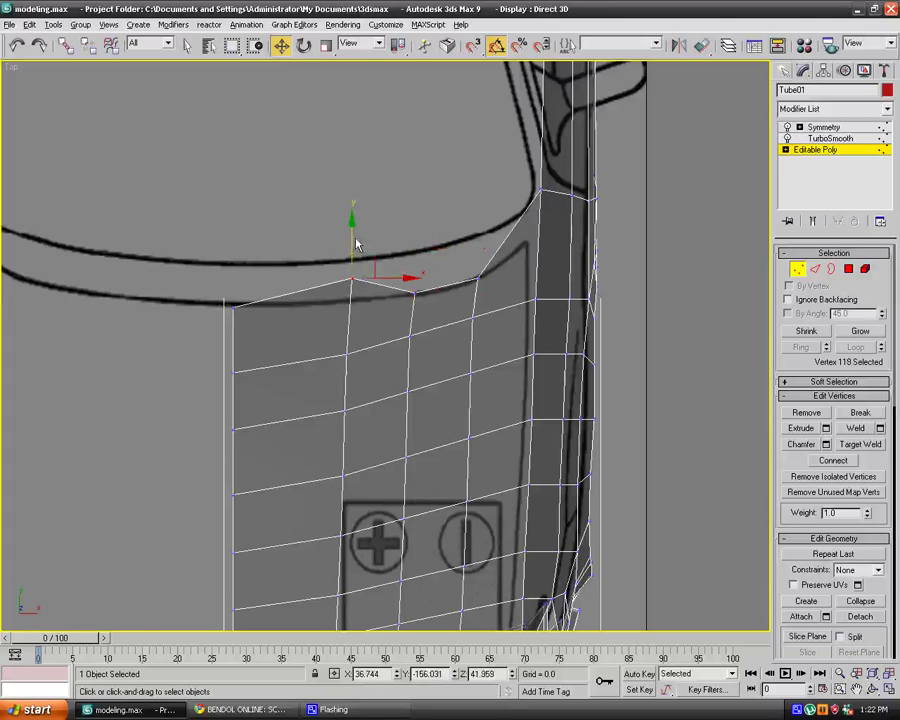
drag(355, 238, 354, 259)
Reposition the vertices at the hood's rear outer corner by the fender to continue the blueprint's hood line.
click(521, 211)
middle_drag(518, 211, 420, 238)
drag(454, 235, 438, 207)
drag(448, 188, 411, 242)
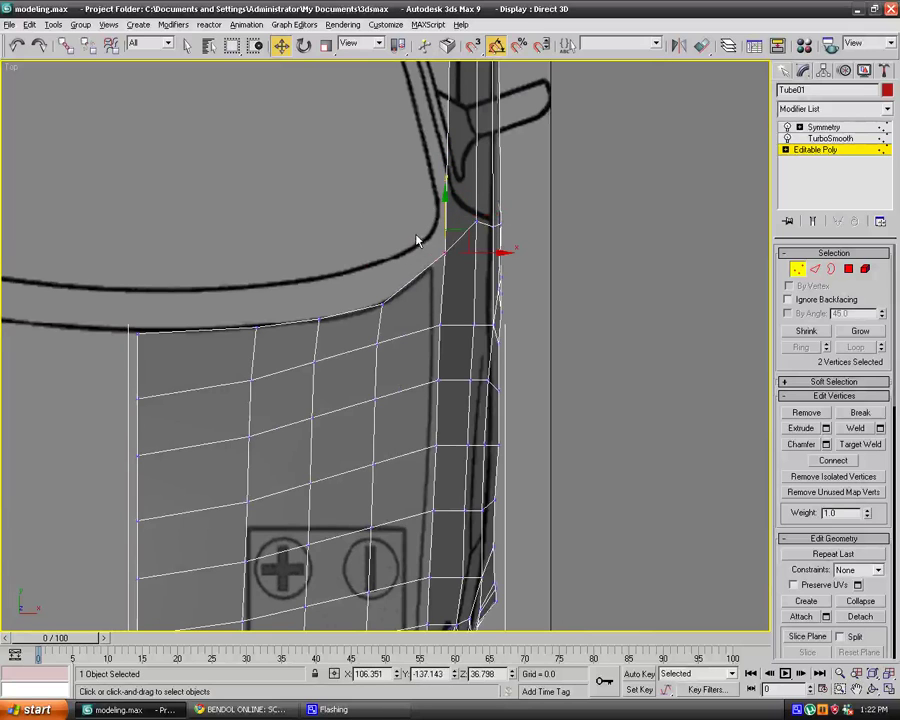
click(416, 240)
Connect the ring of crosswise edges in the hood's outer column with 1 segment, pinch 0 and slide -68.
middle_drag(440, 272, 439, 162)
middle_drag(443, 336, 441, 219)
scroll(444, 233, up, 3)
mouse_move(474, 379)
middle_down()
mouse_move(468, 315)
mouse_move(470, 372)
mouse_move(469, 363)
middle_up()
key(2)
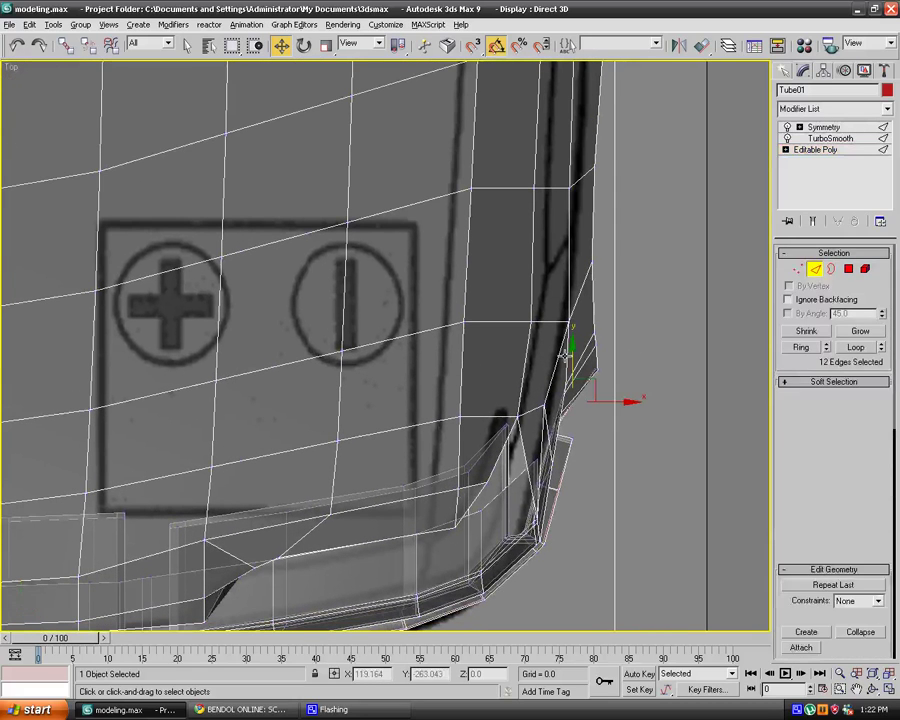
click(441, 416)
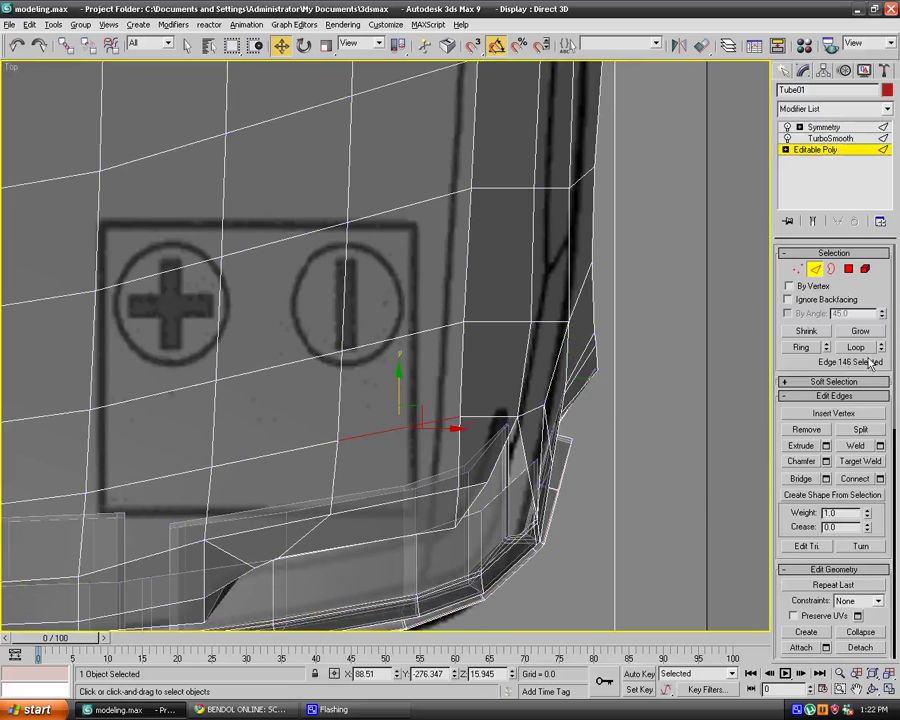
click(801, 347)
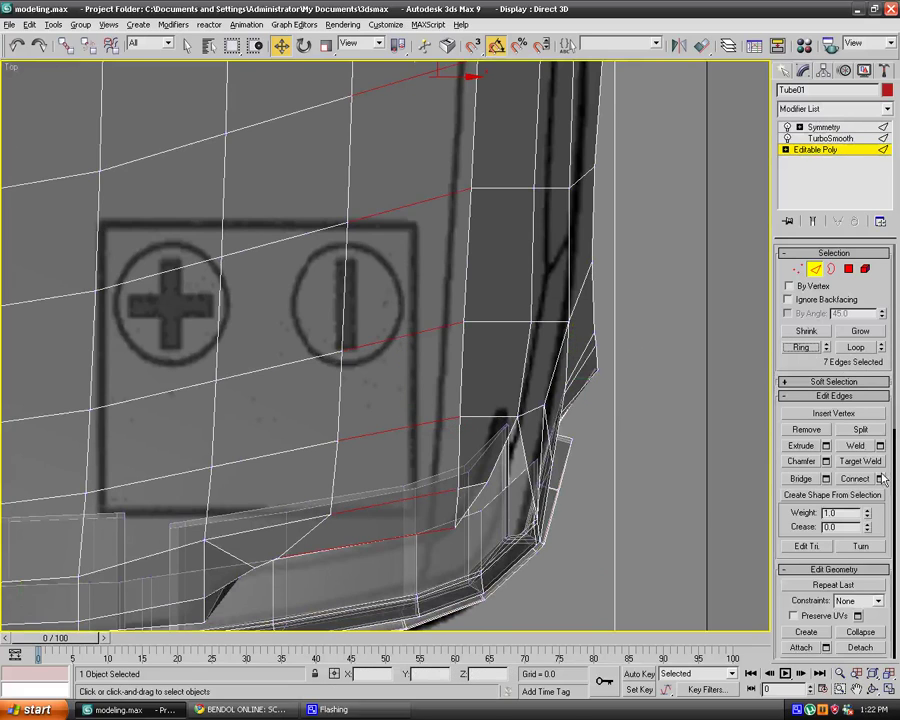
click(880, 479)
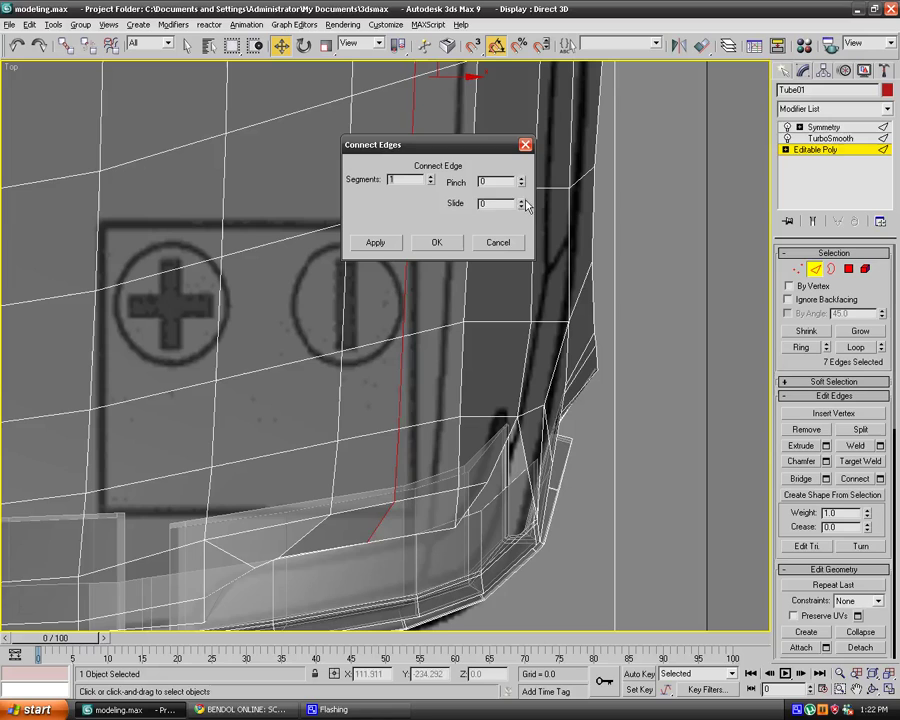
drag(521, 203, 532, 296)
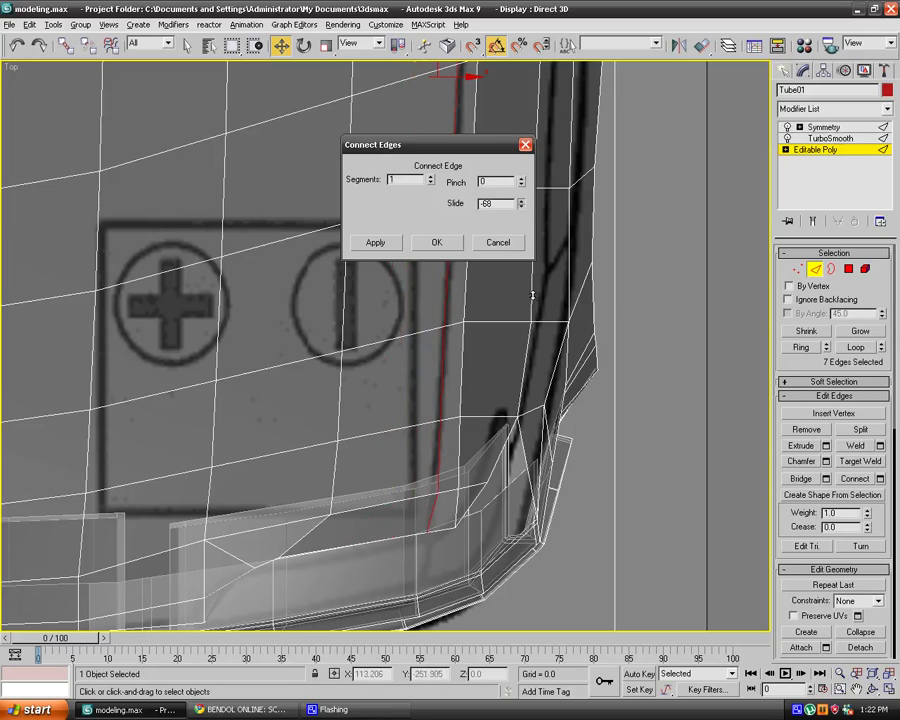
click(436, 242)
Try to cut an edge from the rear end of the new edge loop to the hood's rear edge.
middle_drag(528, 201, 511, 435)
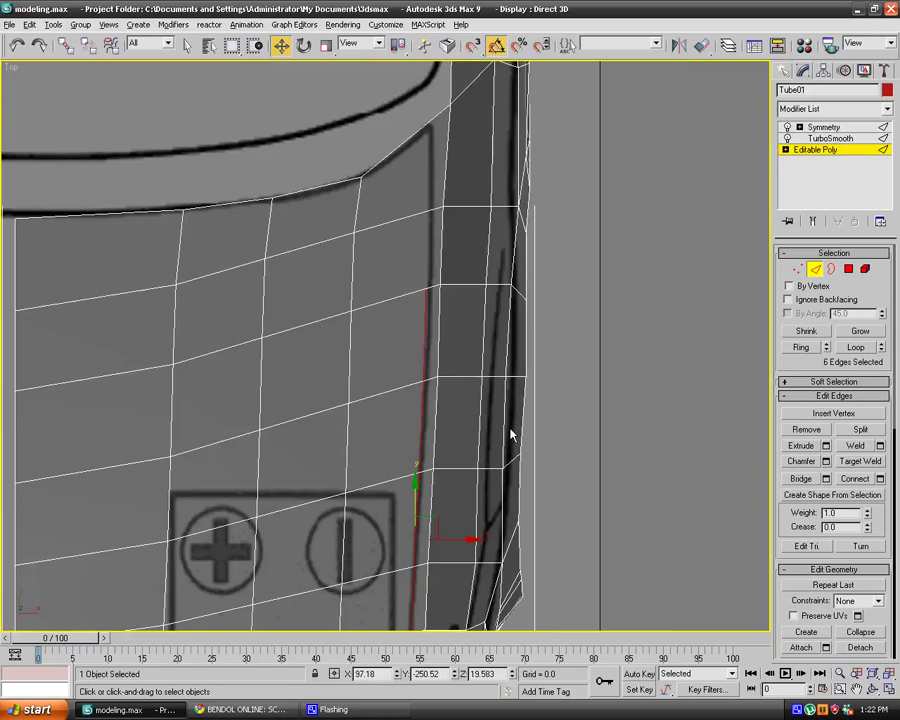
click(686, 303)
click(797, 269)
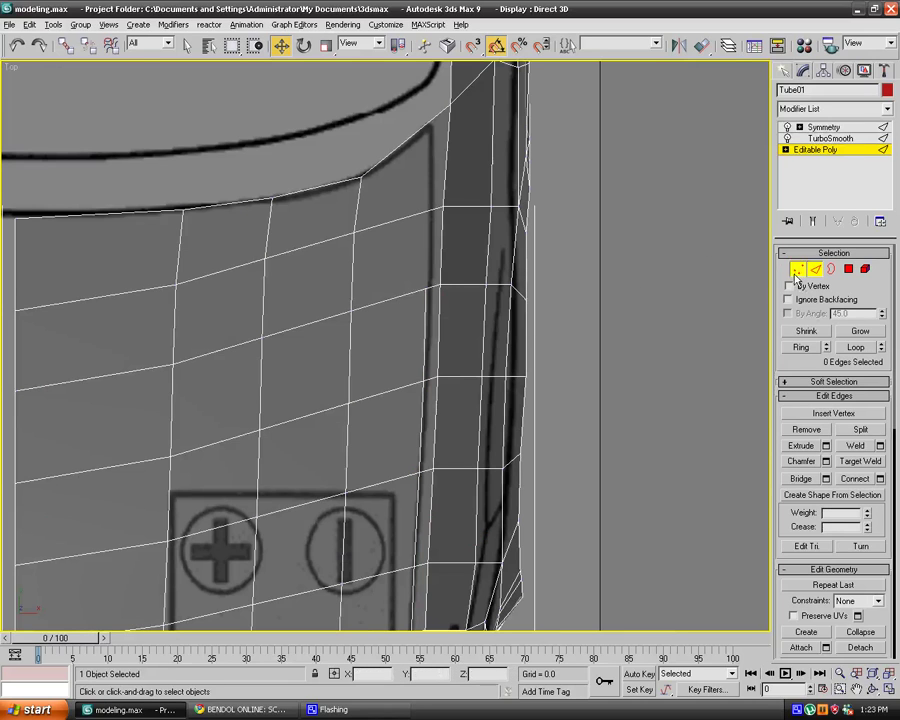
scroll(872, 470, down, 4)
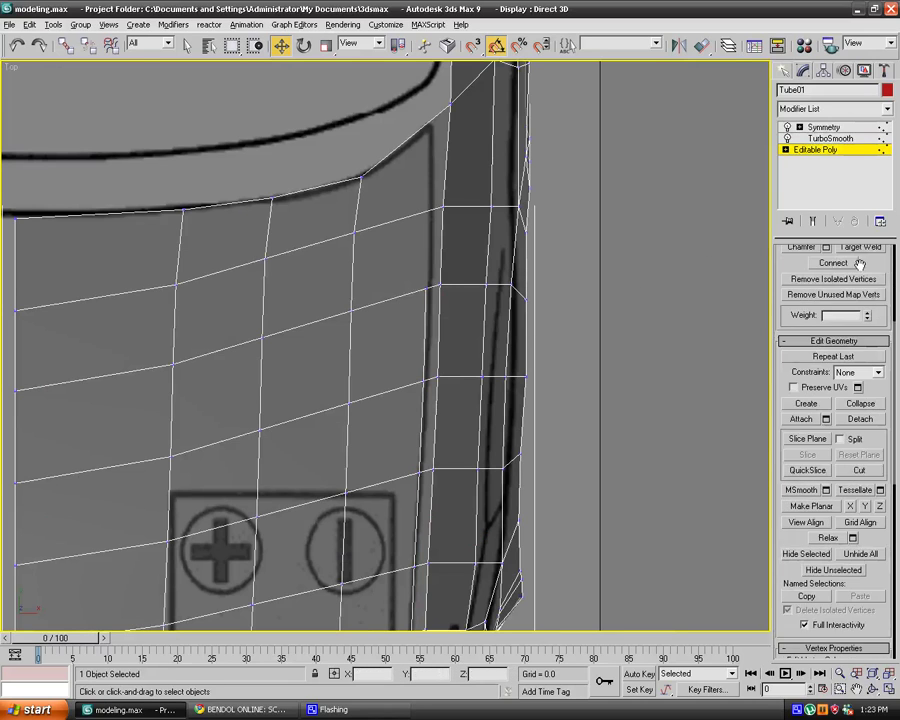
click(860, 470)
click(428, 288)
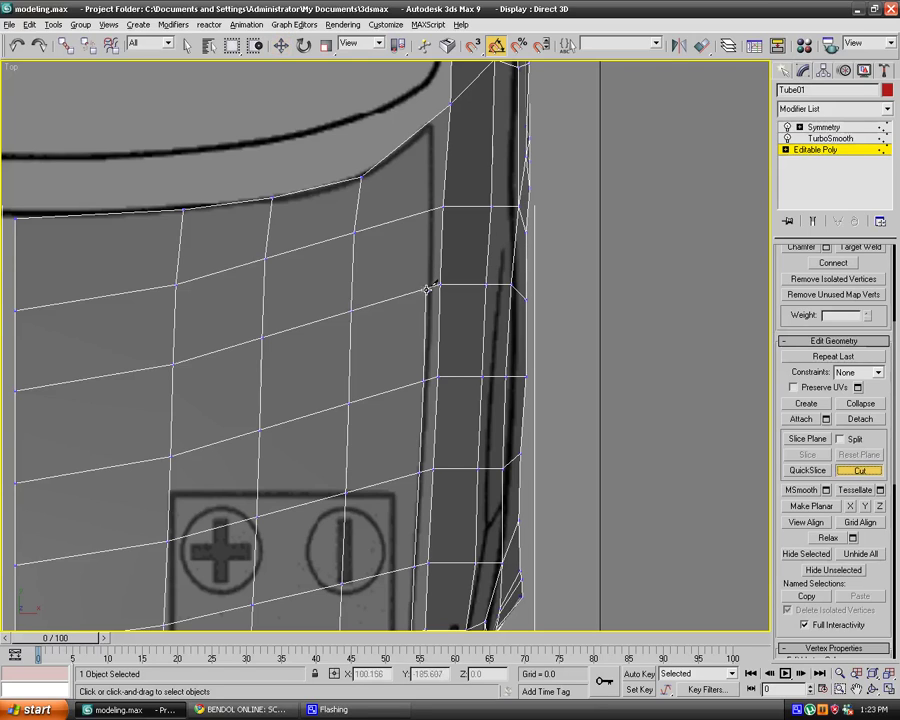
click(430, 138)
right_click(432, 196)
key(1)
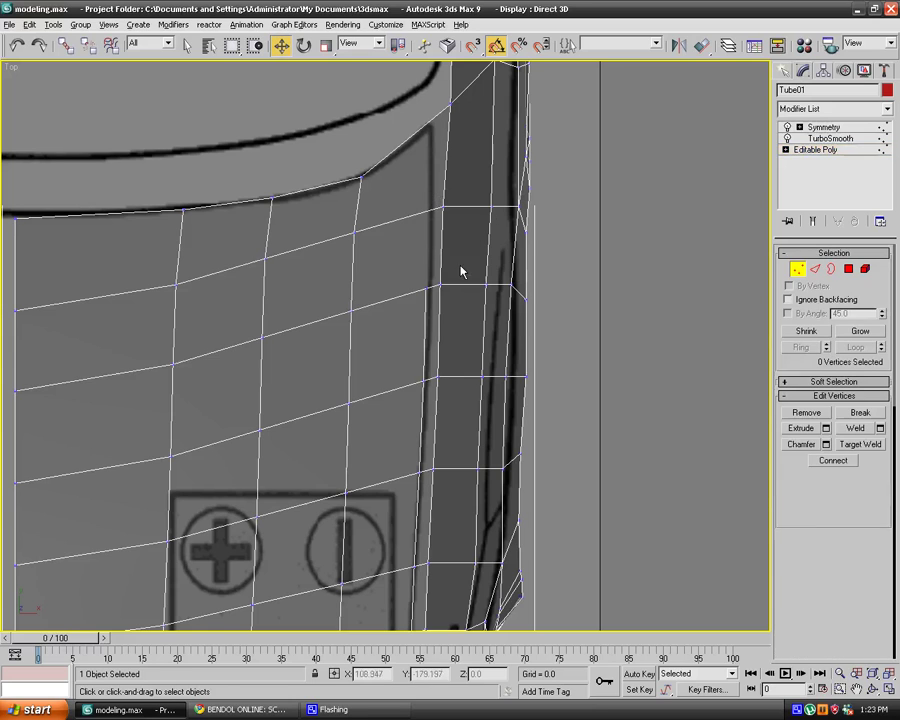
drag(406, 270, 436, 305)
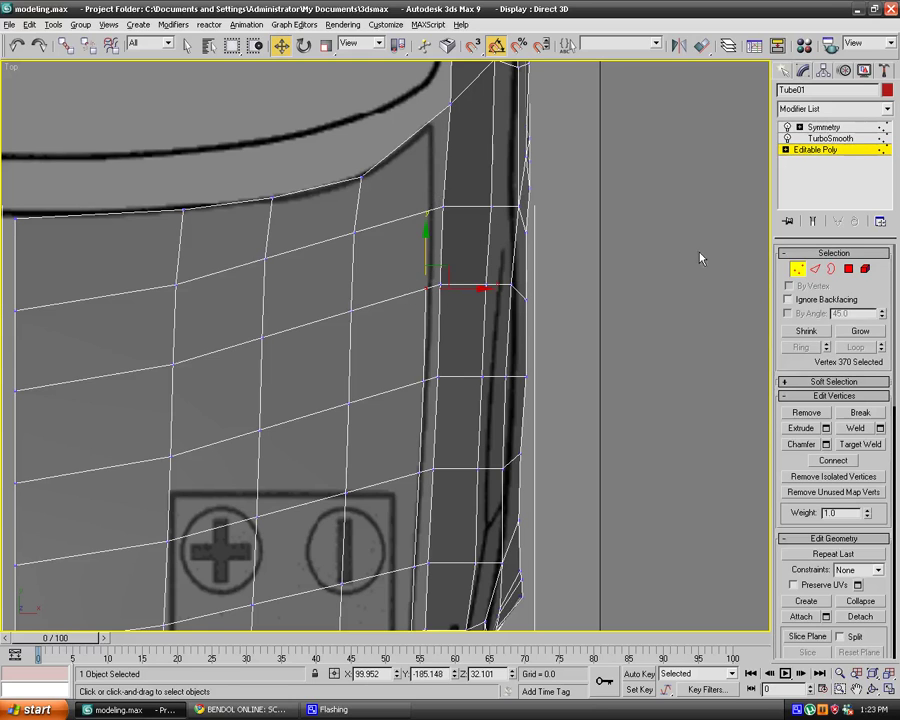
click(815, 269)
drag(390, 188, 403, 240)
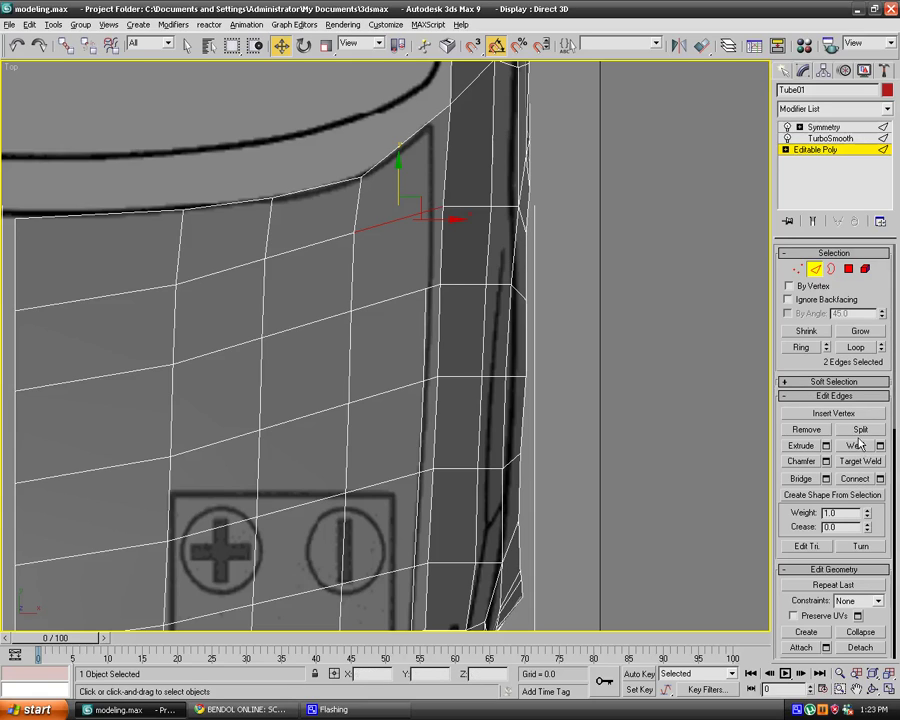
click(652, 308)
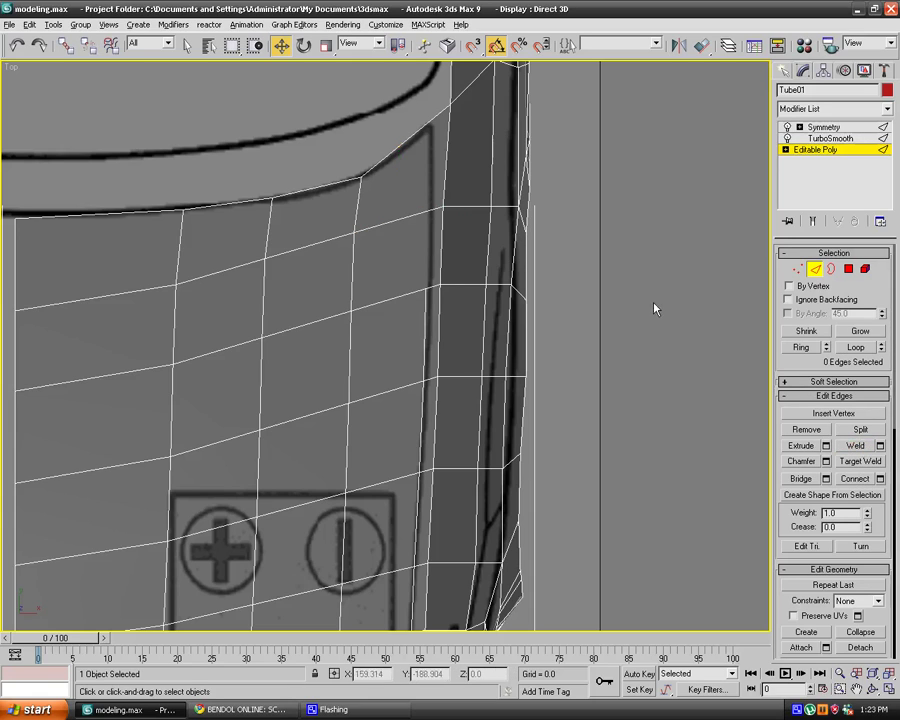
click(407, 286)
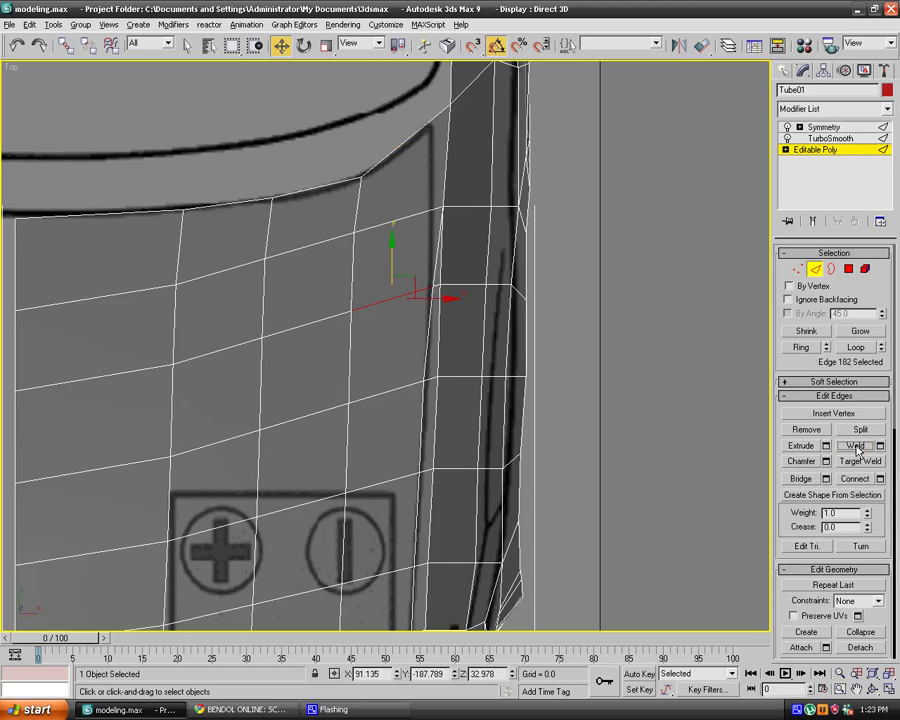
click(418, 136)
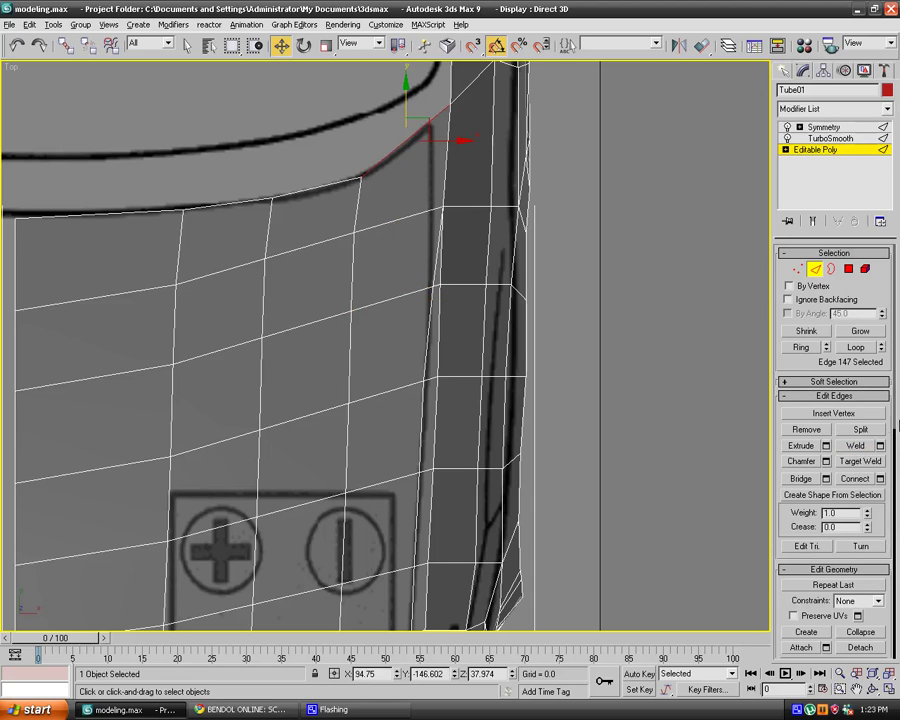
click(797, 270)
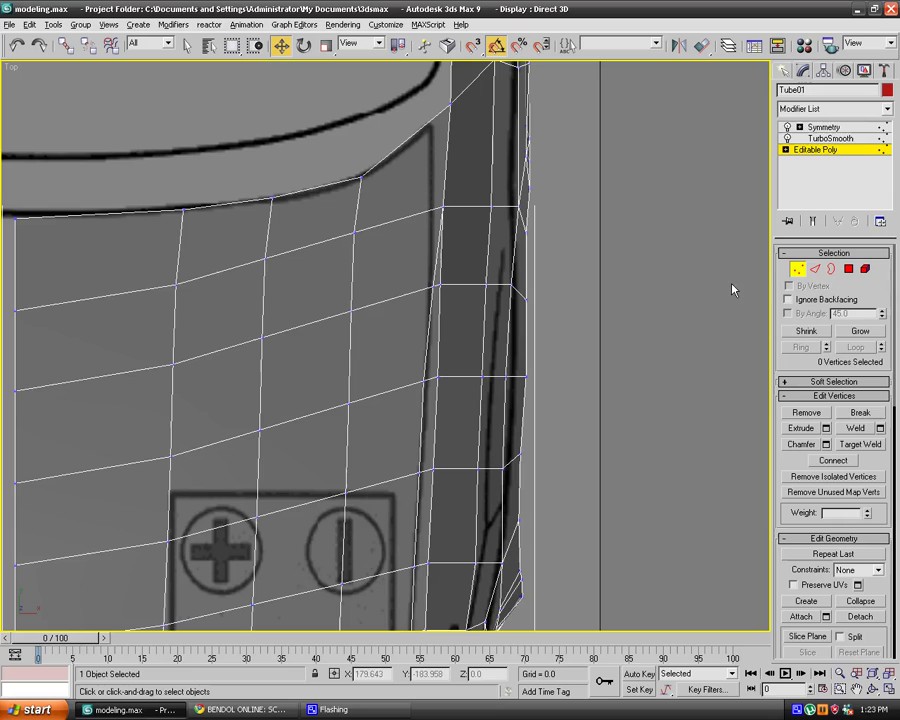
click(819, 270)
Save the scene and move the new edge loop's rear end vertex along X to about 100.5.
key(ctrl+s)
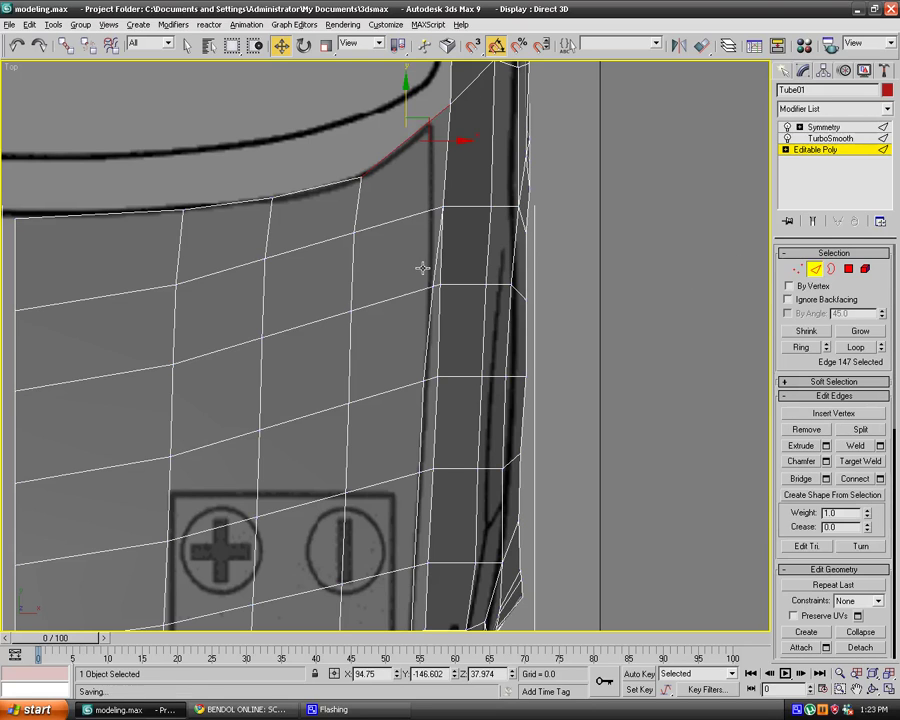
click(434, 278)
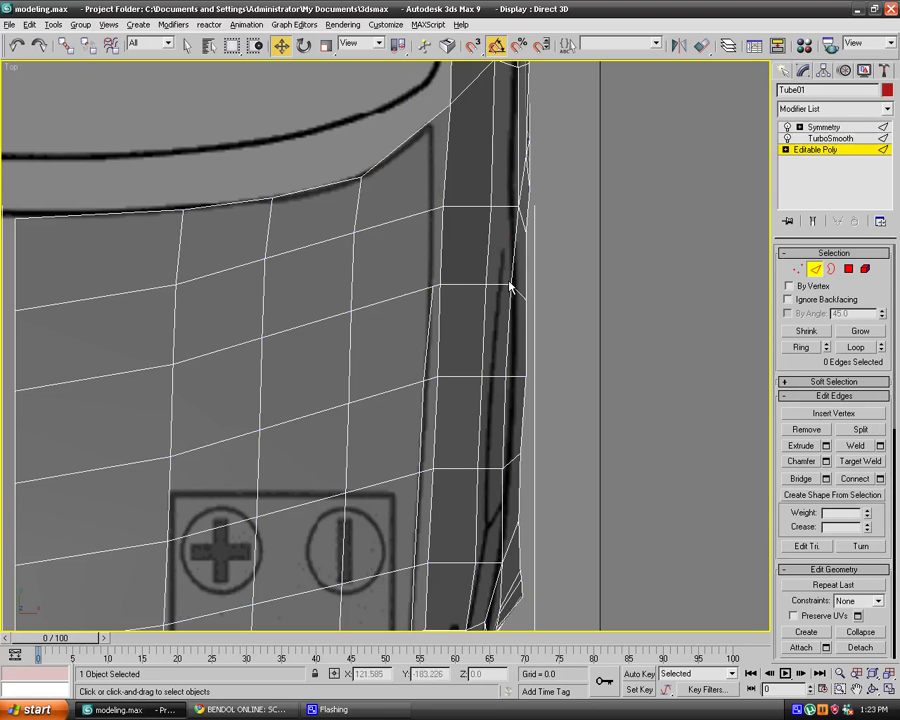
click(797, 269)
click(432, 287)
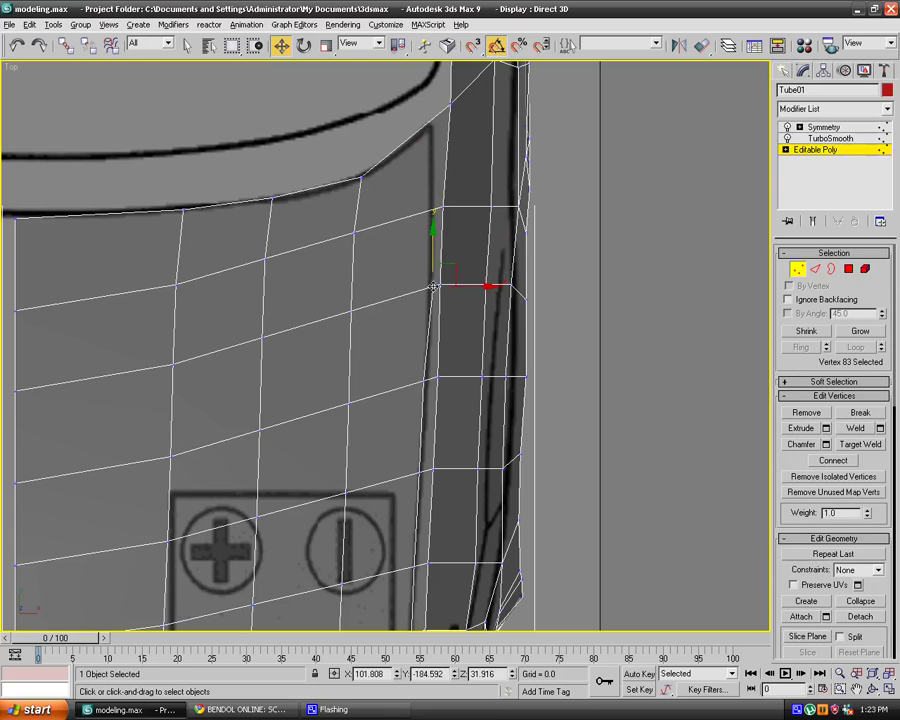
drag(481, 292, 469, 288)
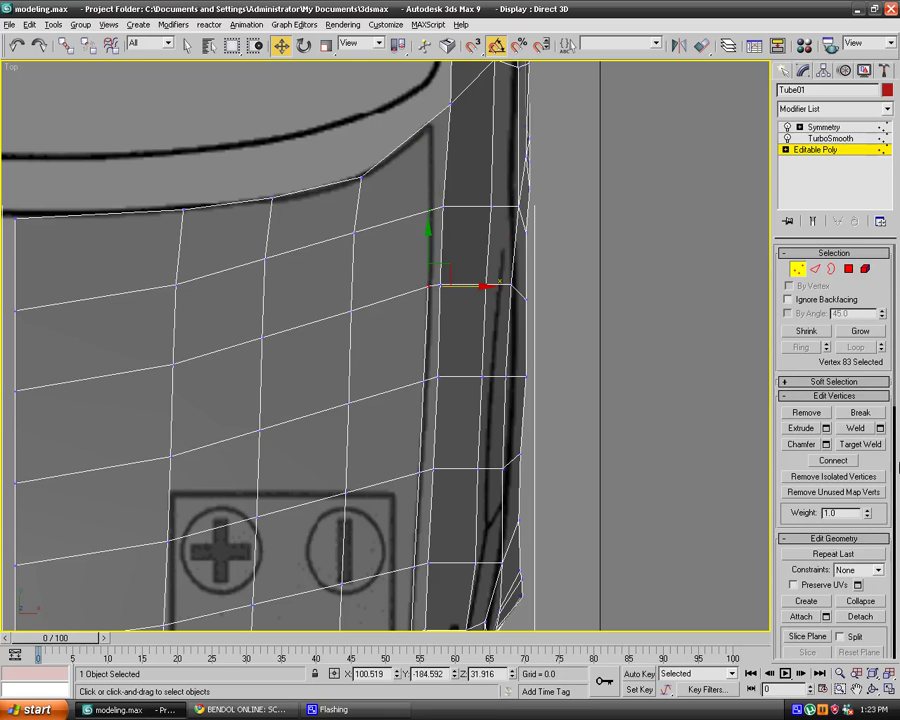
Cut a new edge from the loop's rear end vertex to the hood's rear edge, following the blueprint's hood side line.
scroll(865, 630, down, 3)
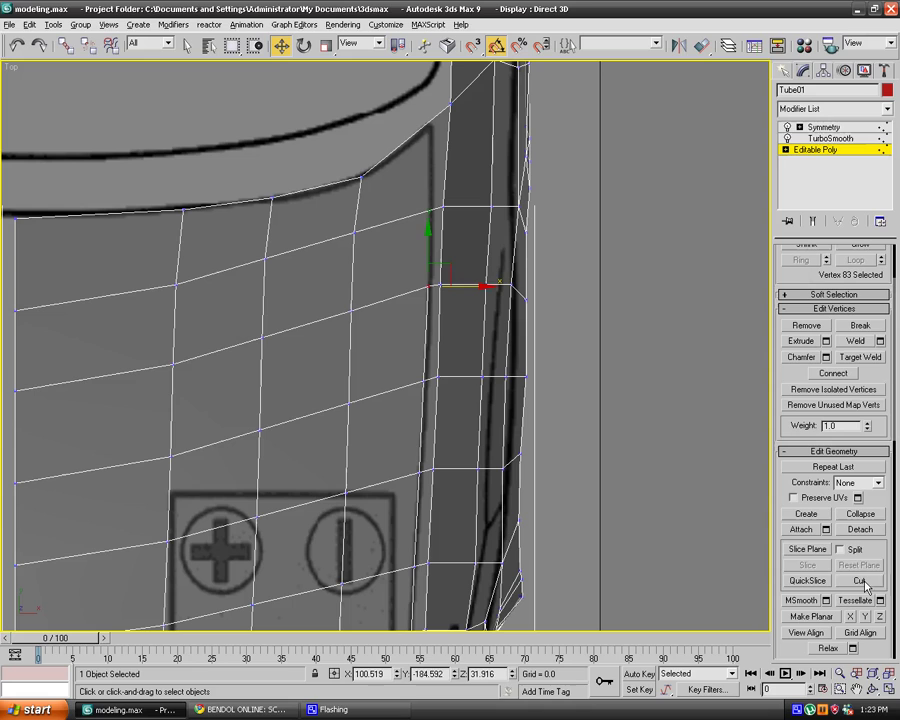
click(860, 580)
click(428, 286)
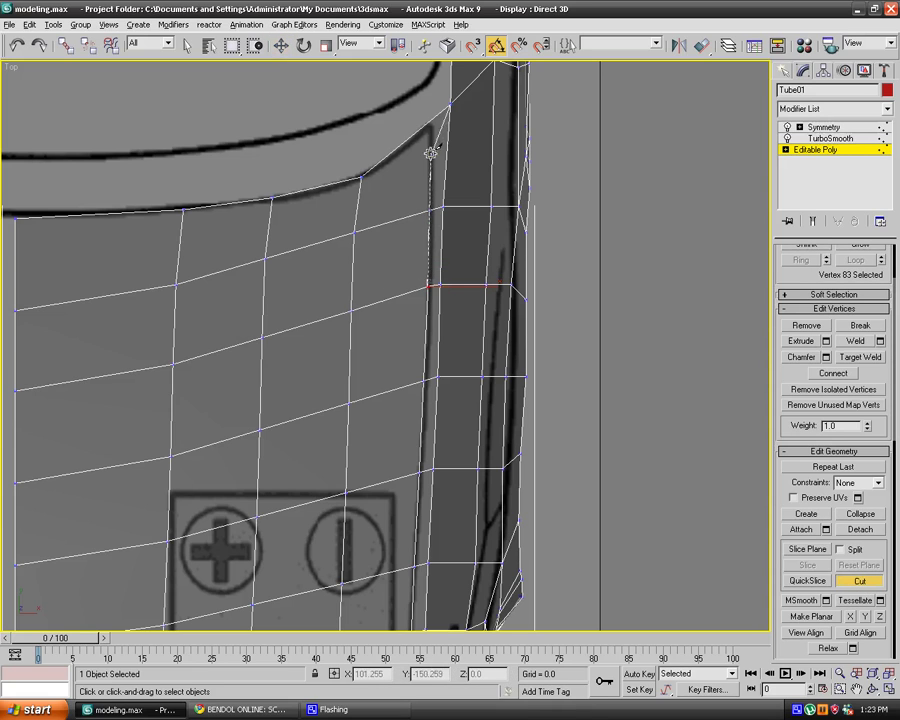
scroll(420, 128, down, 4)
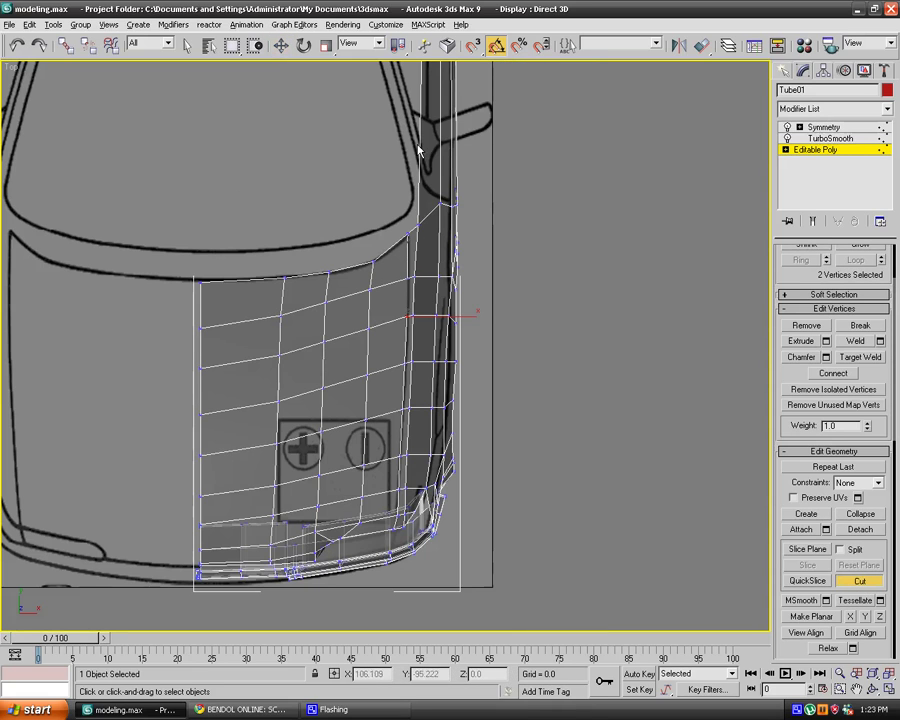
middle_drag(520, 308, 538, 208)
scroll(537, 215, up, 4)
key(2)
key(1)
In the perspective view, adjust the two lower vertices at the hood nose's inner headlight corner to straighten its lower end.
middle_drag(403, 449, 428, 335)
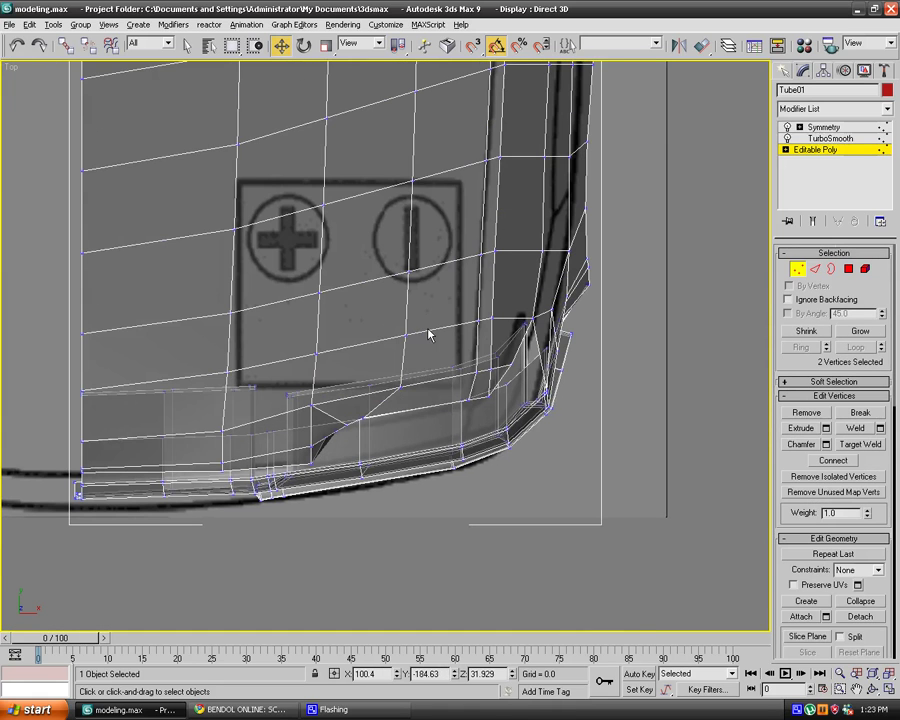
key(p)
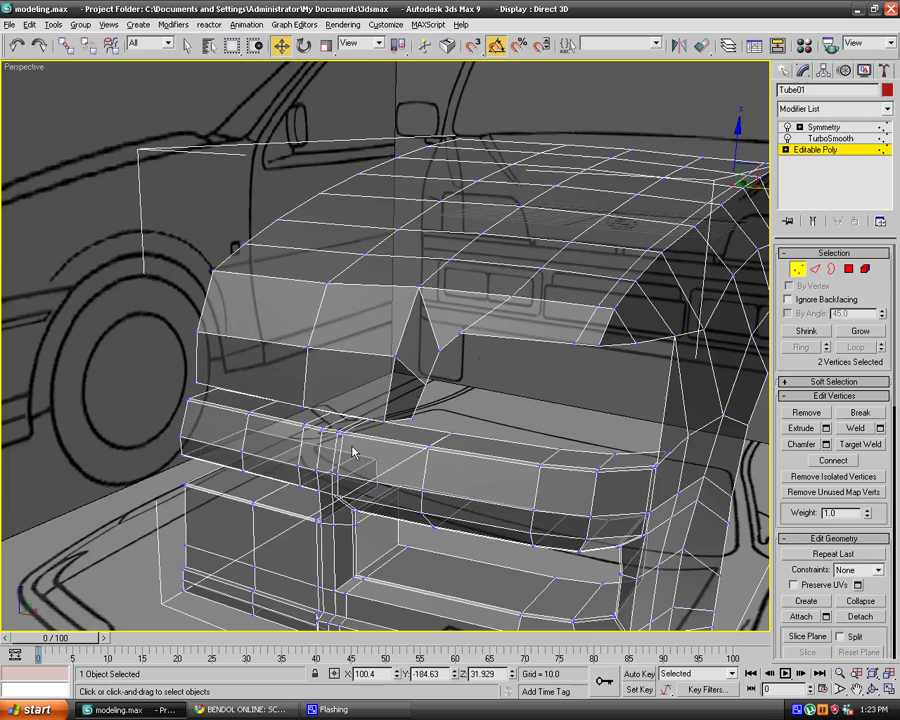
mouse_move(354, 452)
alt+middle_down()
mouse_move(504, 412)
mouse_move(445, 466)
mouse_move(460, 444)
mouse_move(337, 449)
alt+middle_up()
click(331, 446)
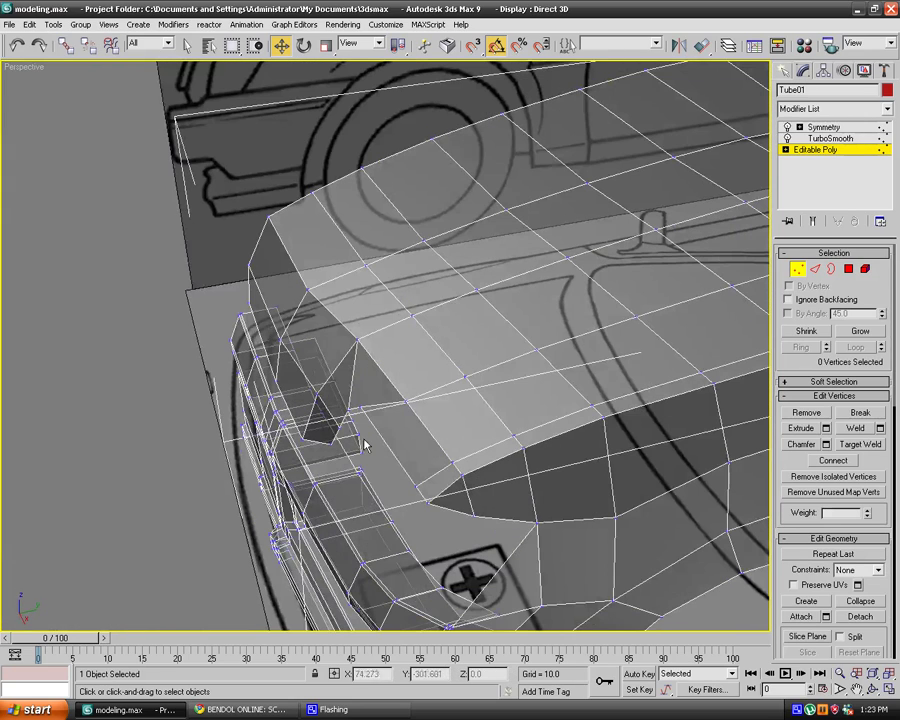
key(space)
click(338, 442)
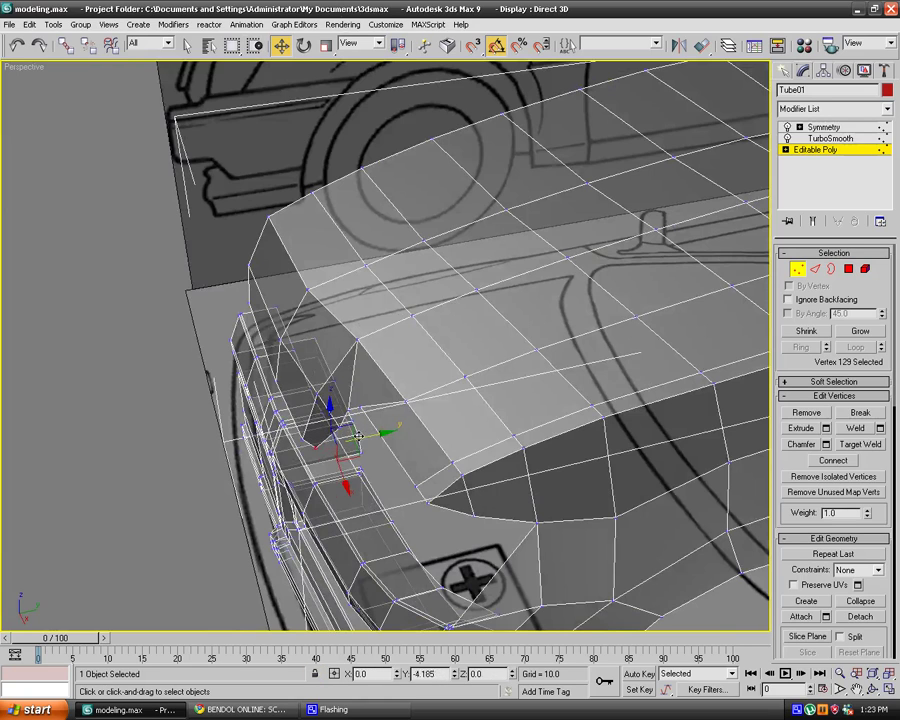
mouse_move(358, 436)
mouse_down()
mouse_move(369, 434)
mouse_move(362, 445)
mouse_up()
click(340, 426)
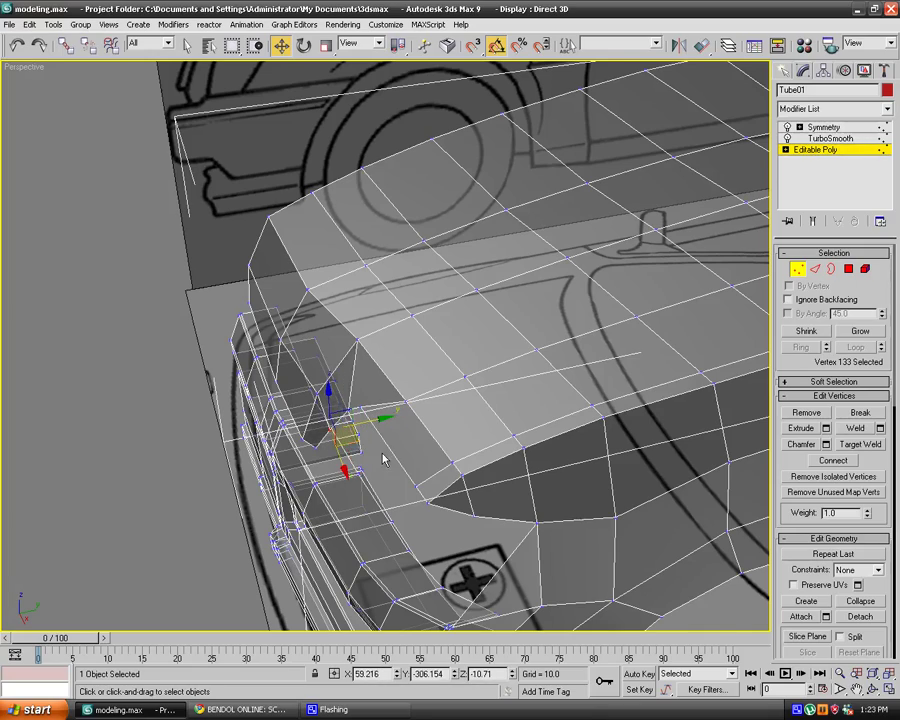
click(383, 460)
In the side view, move the wheel-arch vertex behind the bumper seam to about Y -239.8, Z -20.6, and lower the adjacent seam vertex about 0.8.
alt+middle_drag(383, 460, 456, 457)
middle_drag(630, 340, 580, 192)
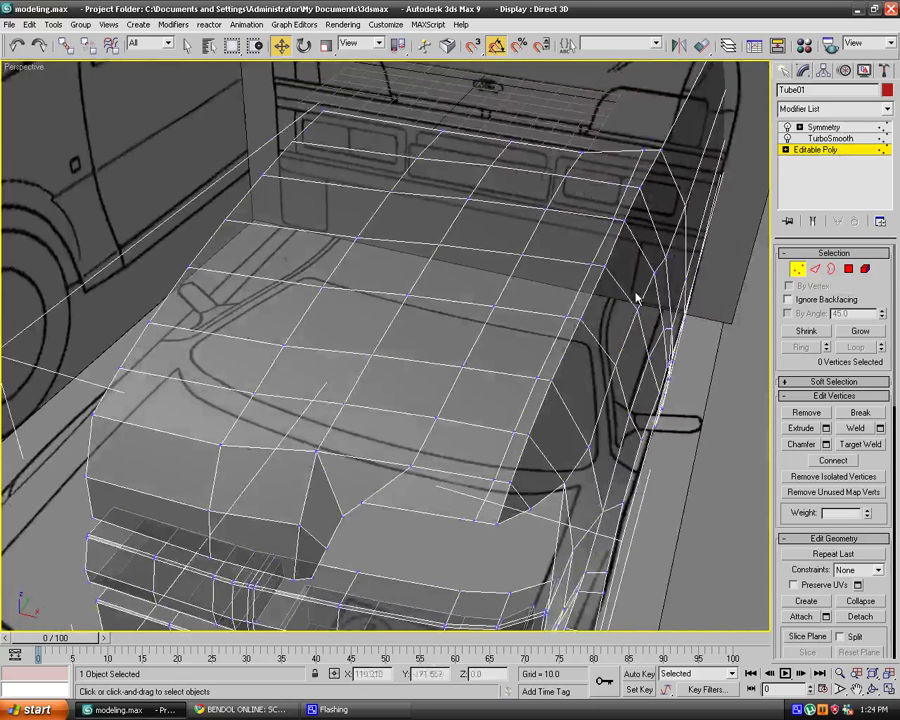
alt+middle_drag(562, 234, 595, 193)
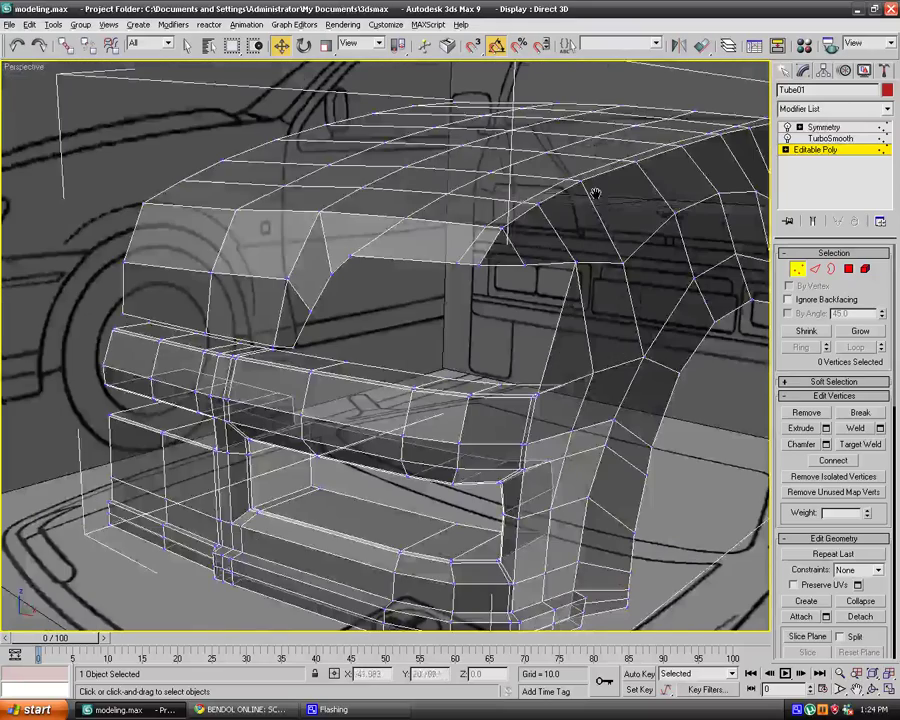
key(r)
middle_drag(330, 359, 376, 338)
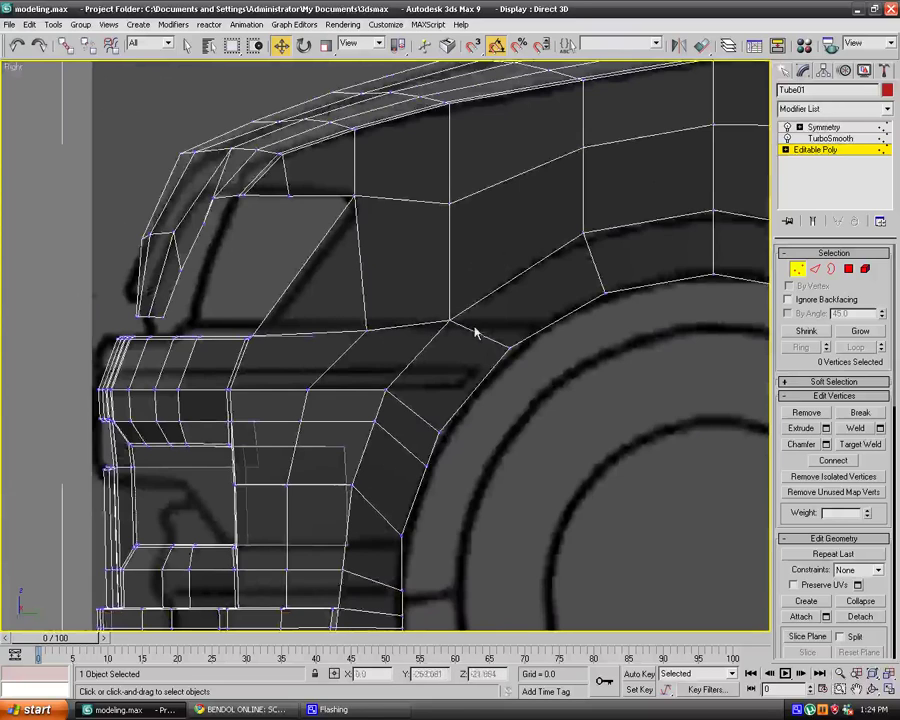
click(510, 347)
drag(526, 326, 556, 302)
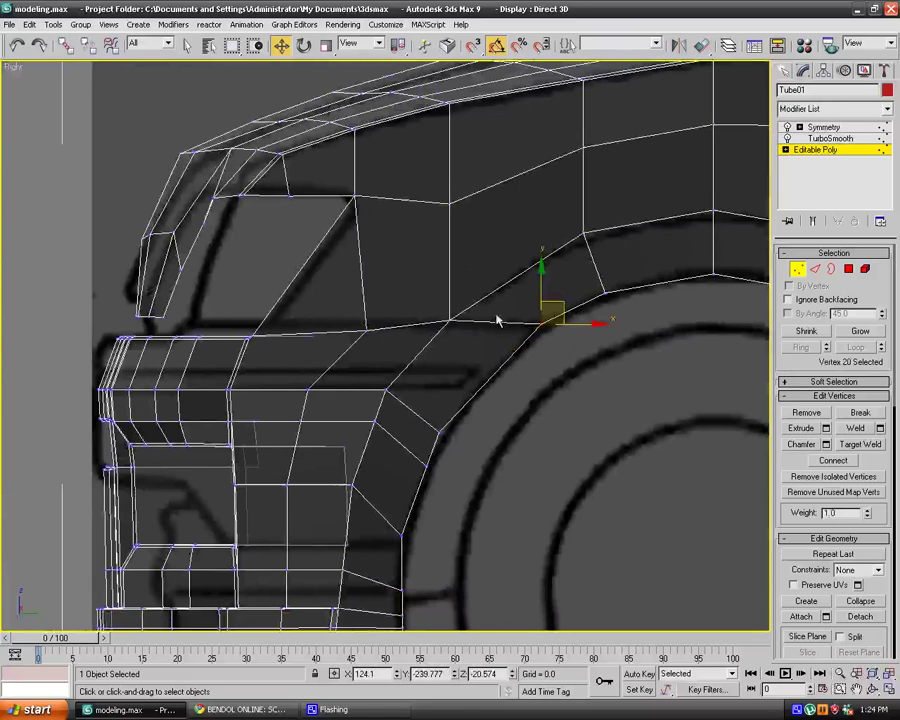
click(451, 322)
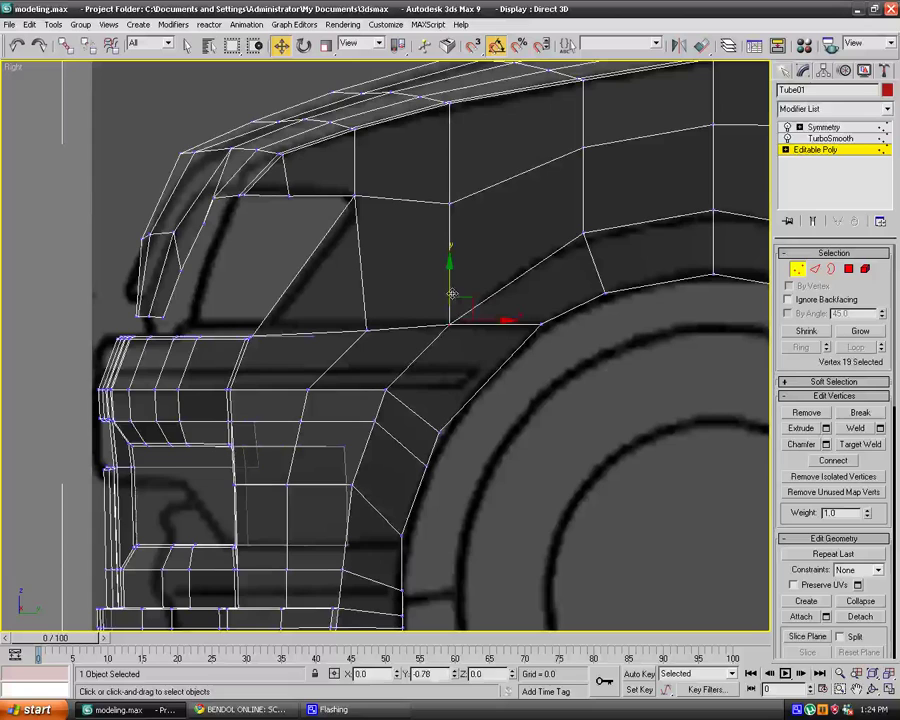
click(475, 287)
Shift the front wheel-arch edge vertices rearward toward the blueprint's arch line, placing the lower one at about Y -263.6.
middle_drag(463, 381, 473, 261)
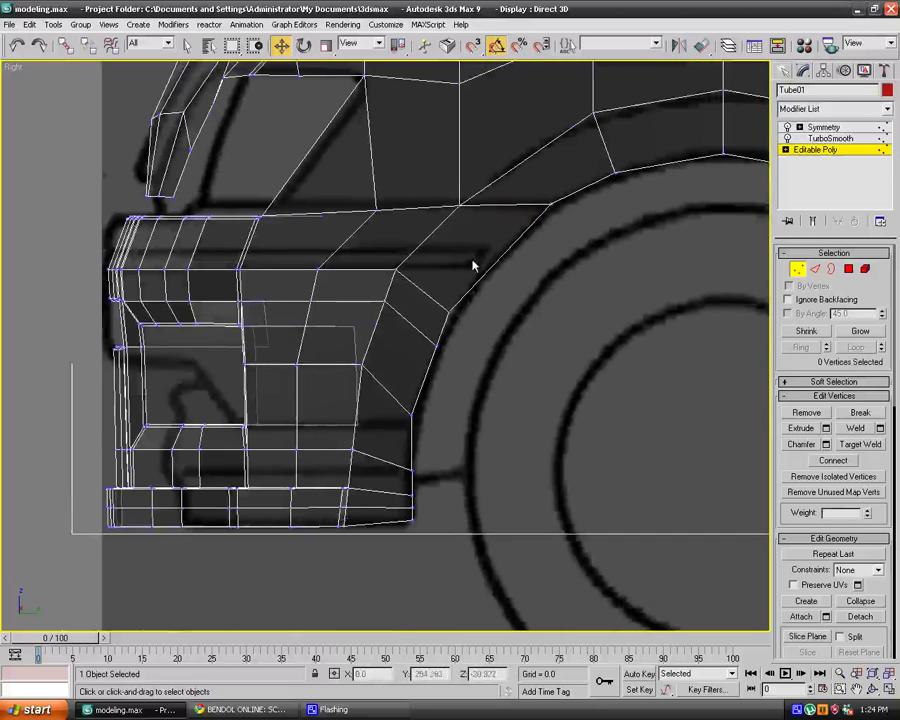
click(455, 311)
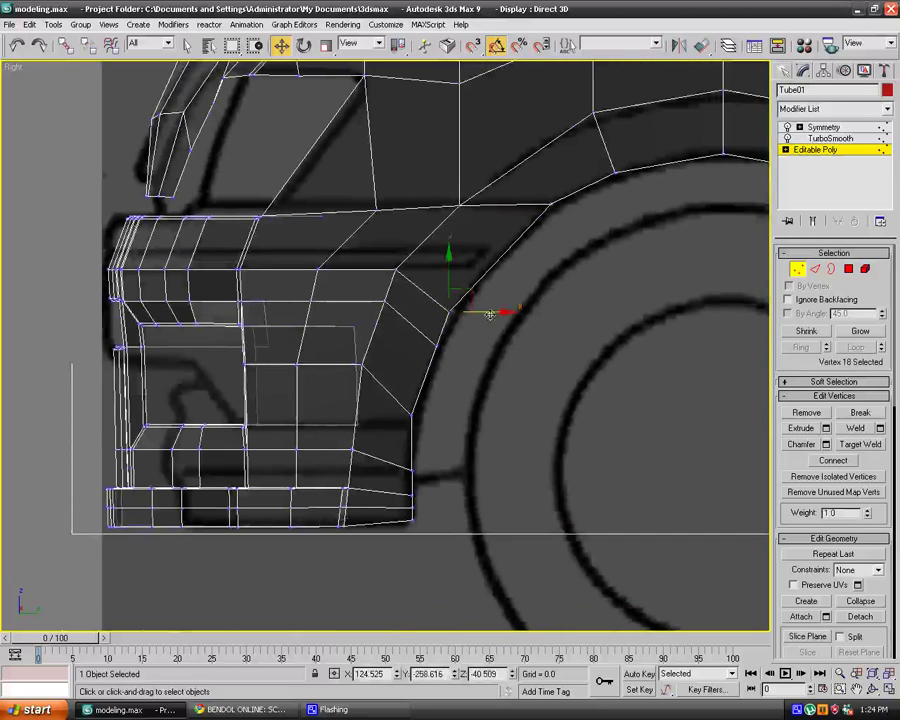
drag(441, 358, 442, 356)
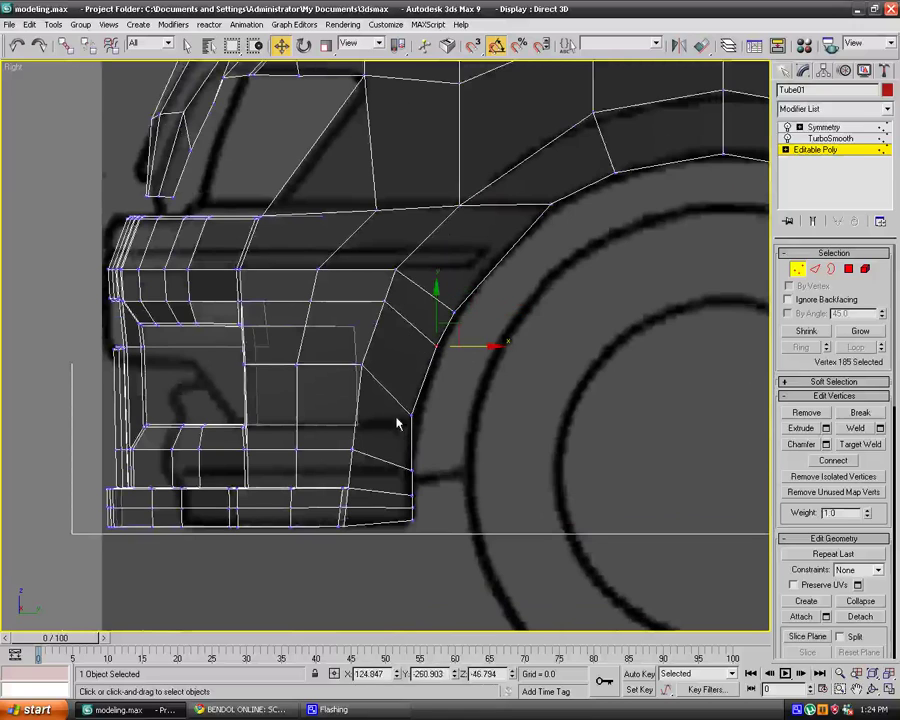
drag(401, 404, 465, 414)
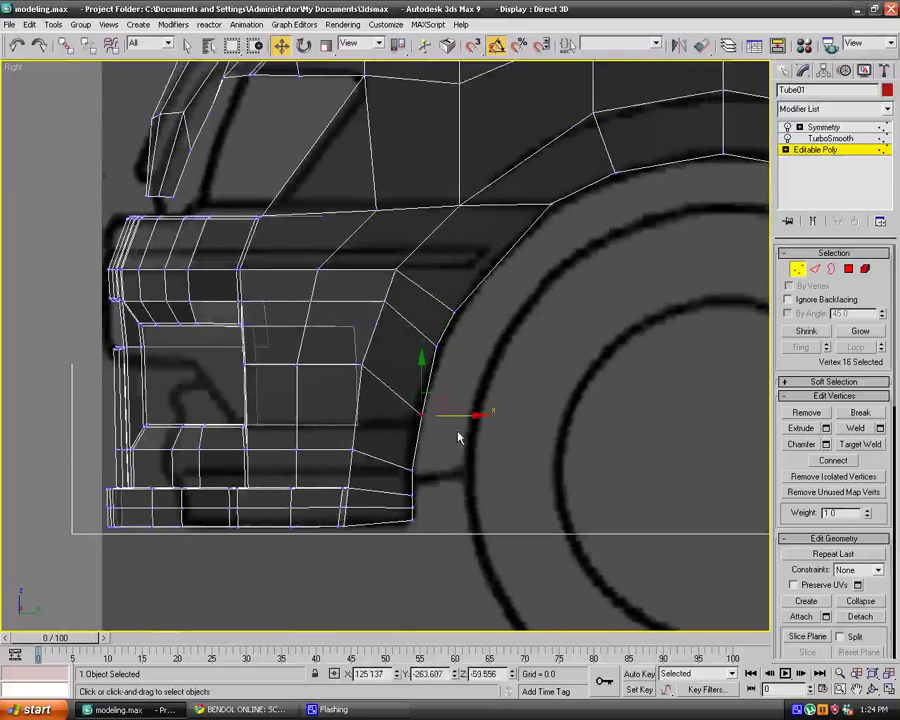
click(458, 437)
Reposition the three inner-row vertices in front of the wheel arch so the row of faces follows the arch's curve evenly.
scroll(460, 437, up, 3)
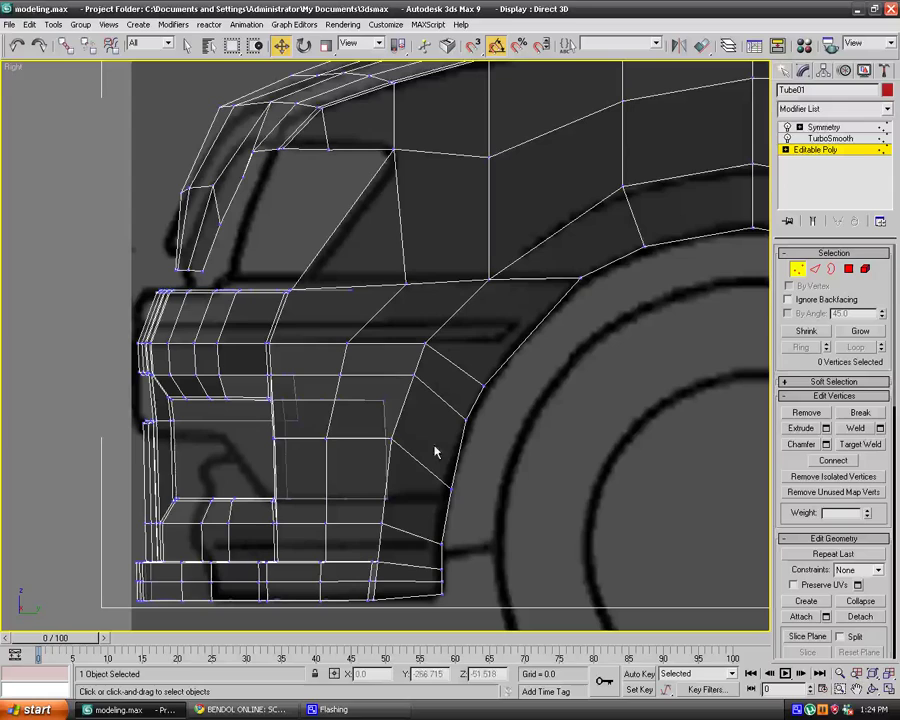
click(399, 437)
click(418, 476)
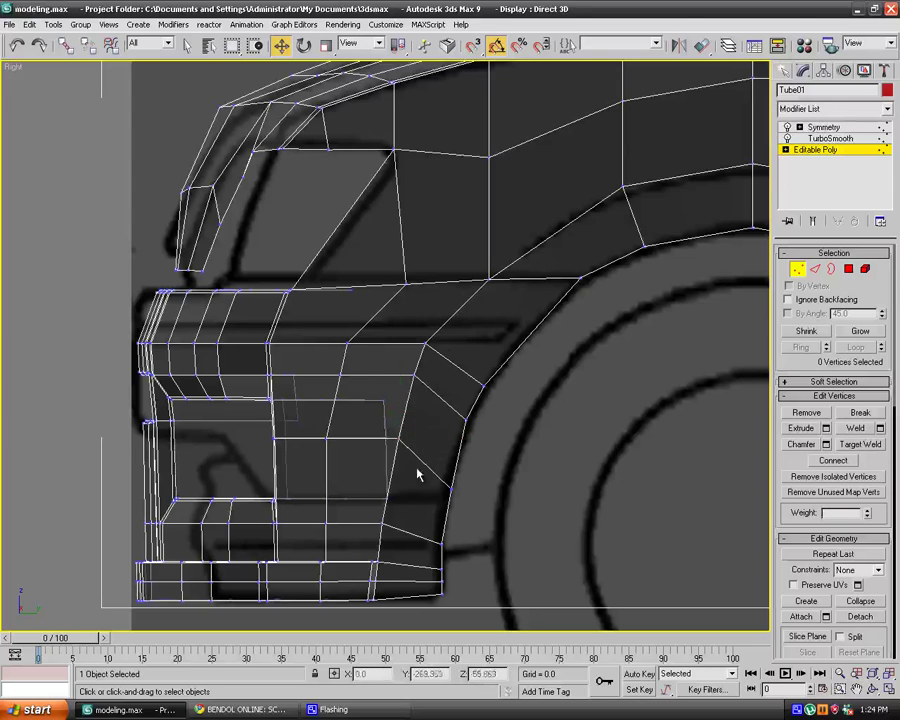
click(432, 337)
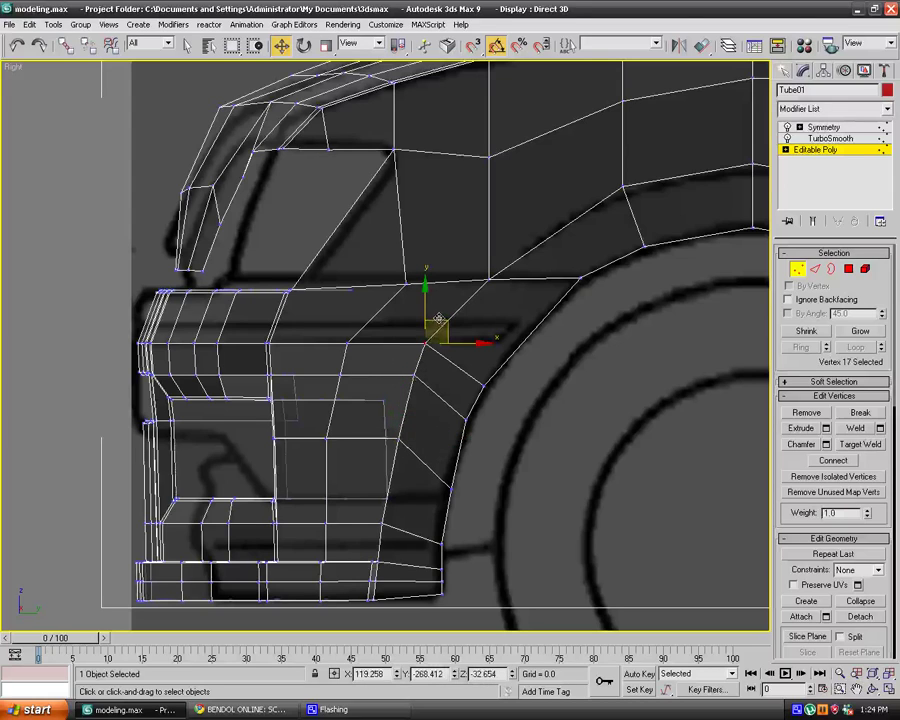
click(424, 380)
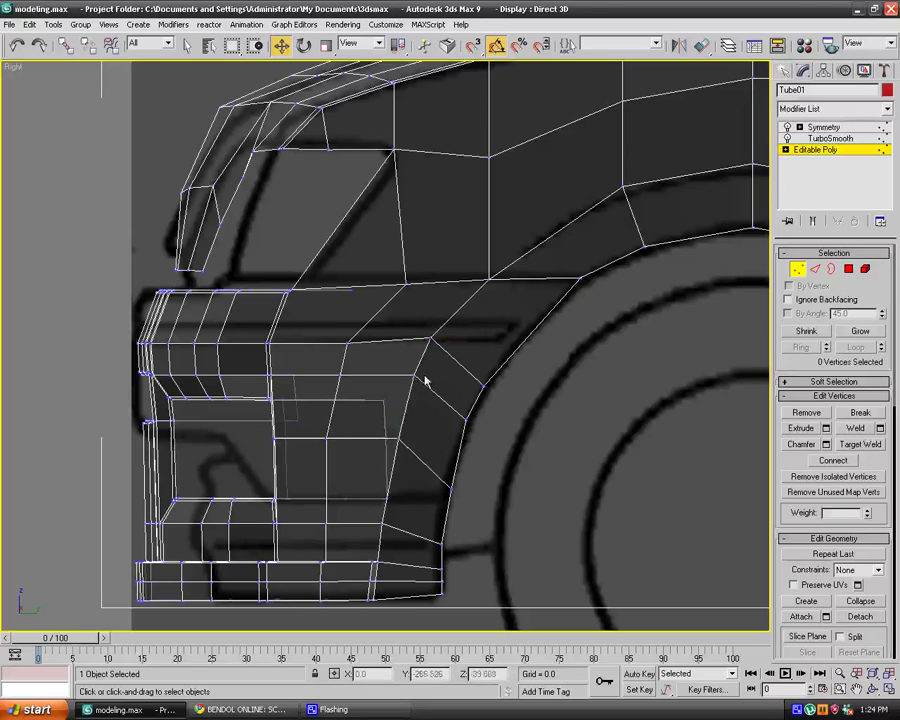
click(424, 369)
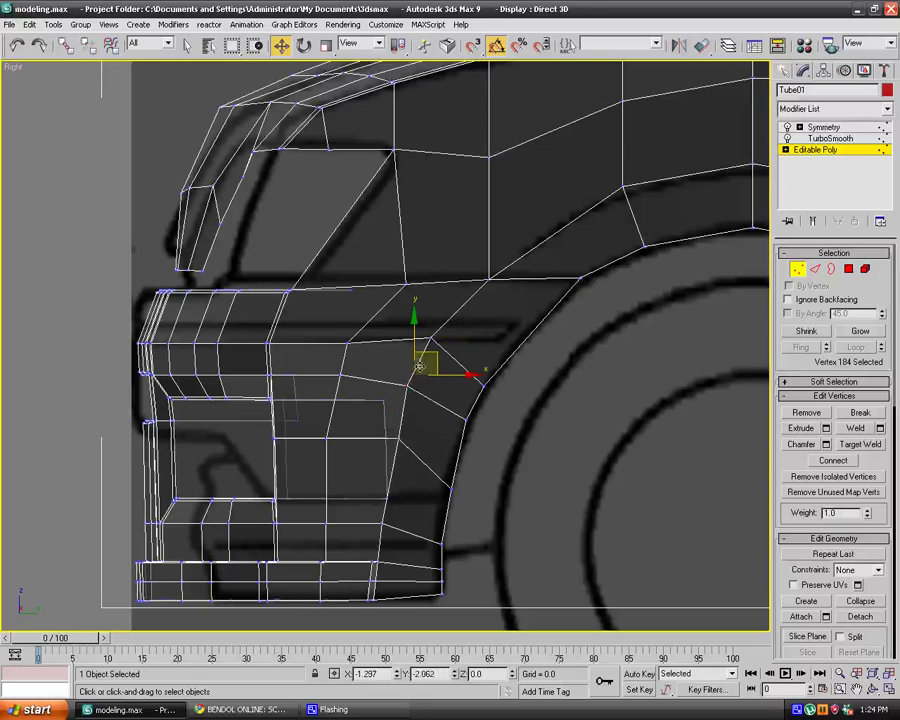
drag(428, 361, 425, 379)
click(553, 431)
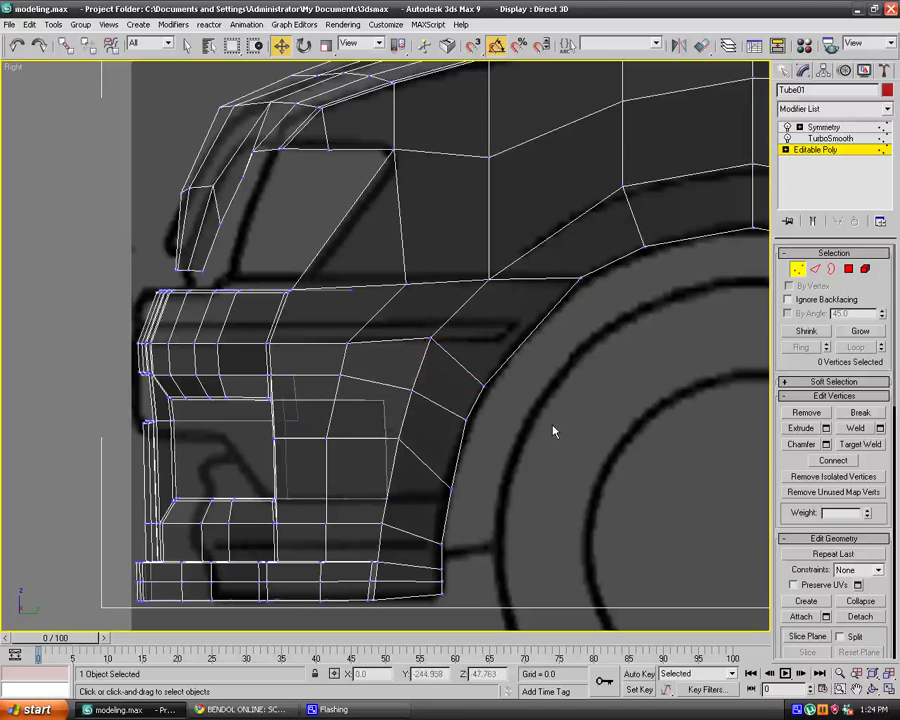
Move two front wheel-arch edge vertices onto the blueprint's arch line, one to about Y -260, checking the smoothed mesh before and after.
click(822, 126)
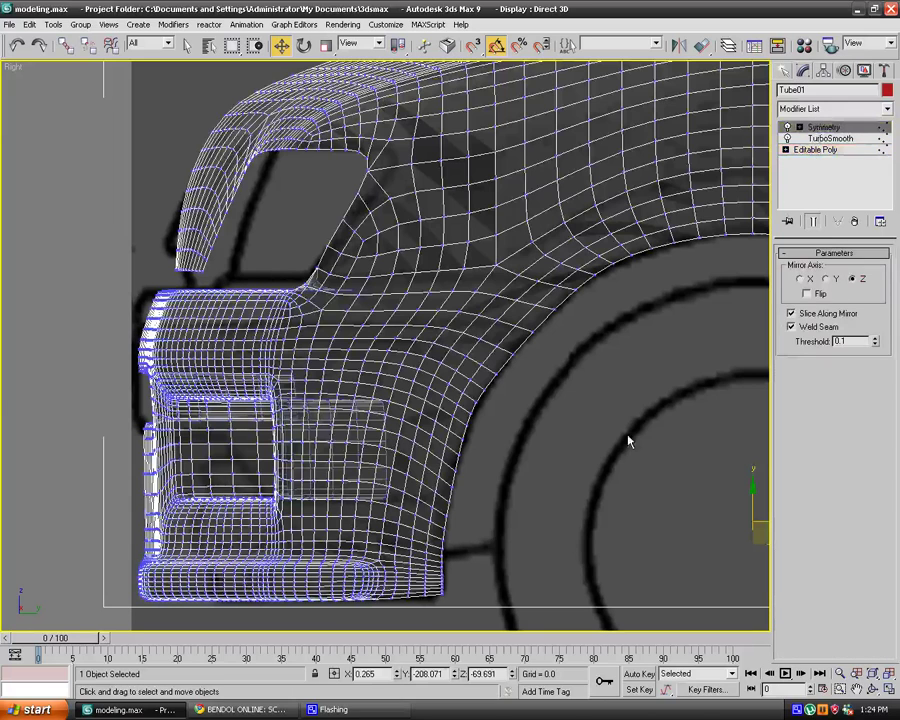
click(627, 438)
click(485, 354)
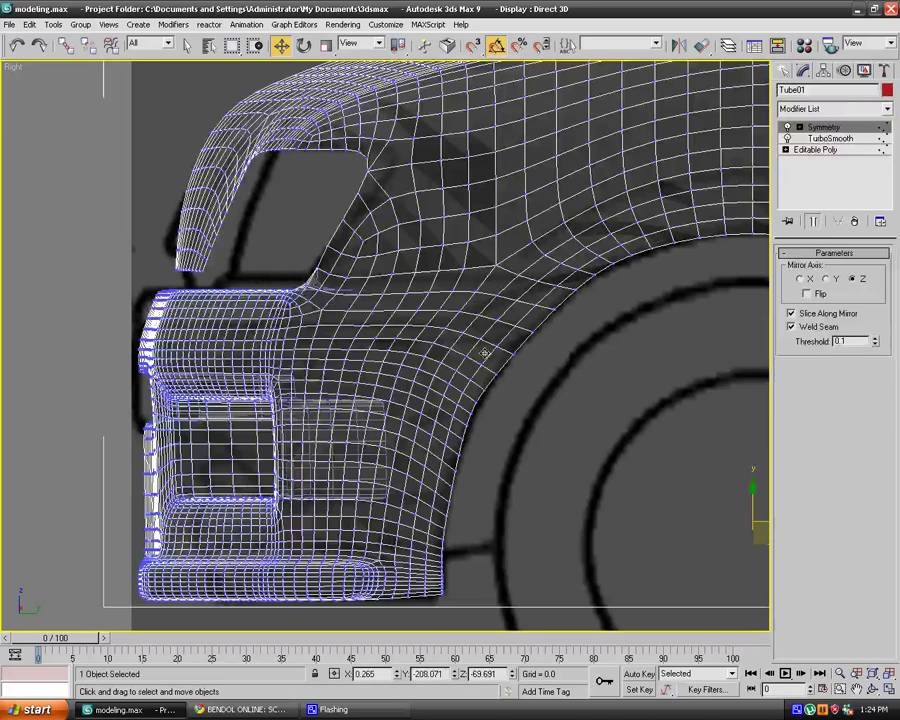
click(815, 149)
click(472, 414)
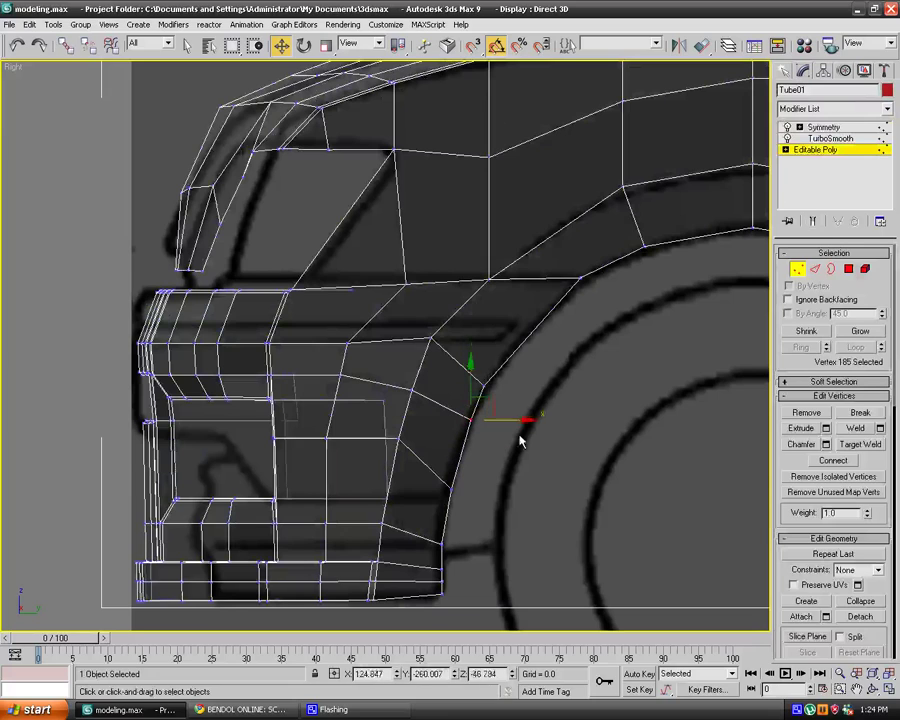
click(520, 438)
drag(476, 373, 533, 406)
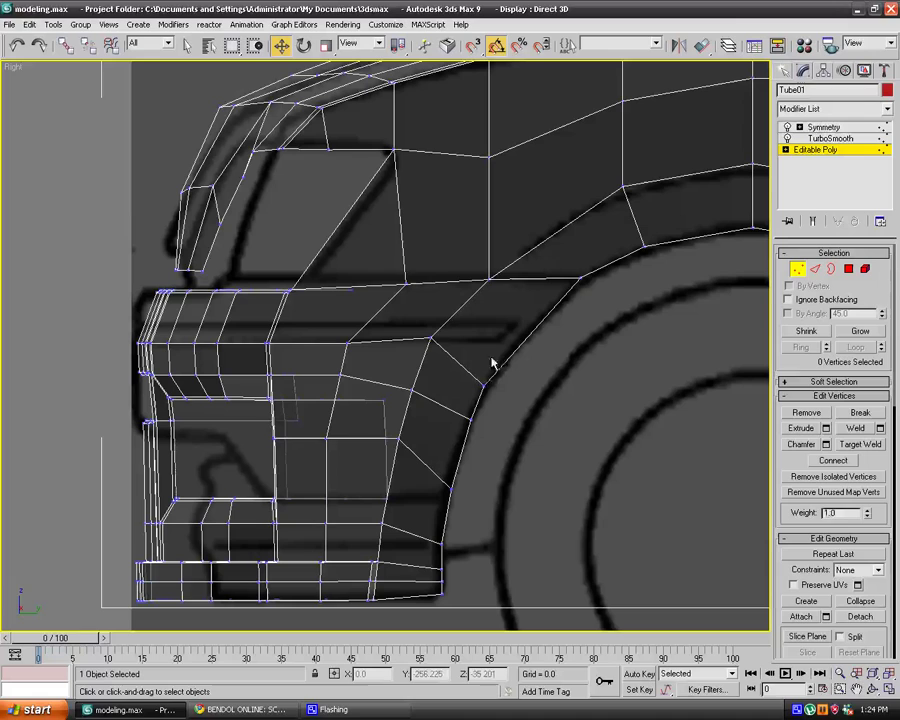
drag(501, 372, 522, 344)
click(665, 375)
click(823, 127)
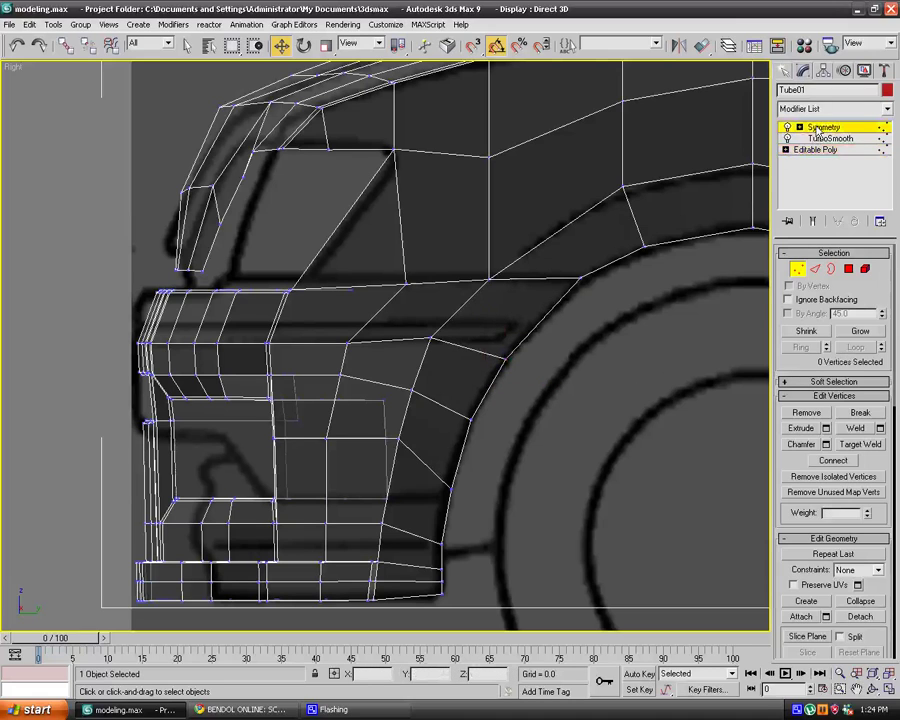
click(629, 412)
click(444, 394)
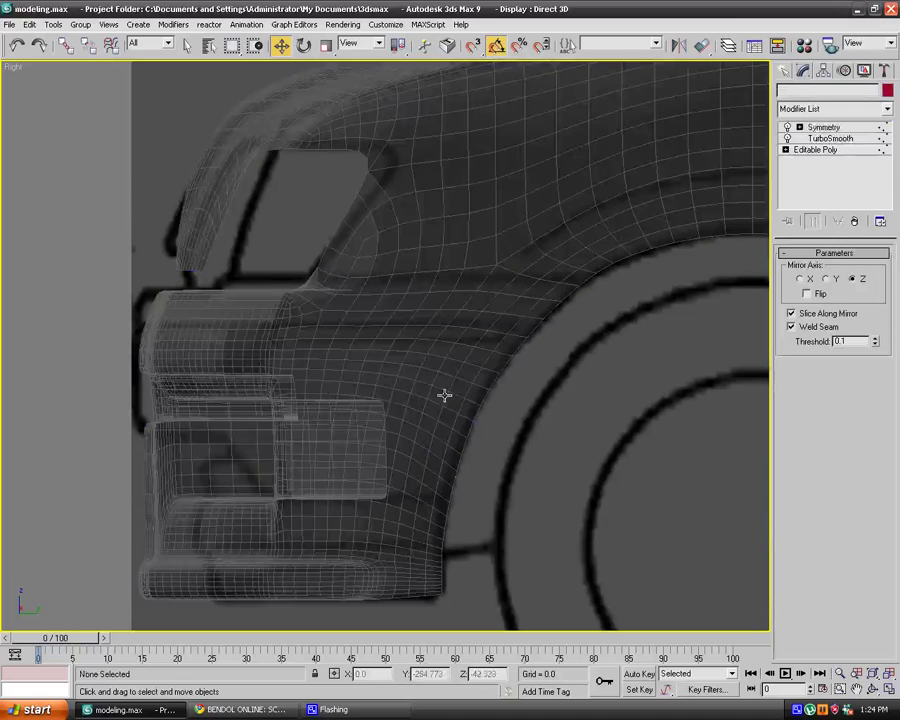
Chamfer the three seam edges from the bumper's top corner to the wheel arch by 0.21 with Open enabled.
click(817, 150)
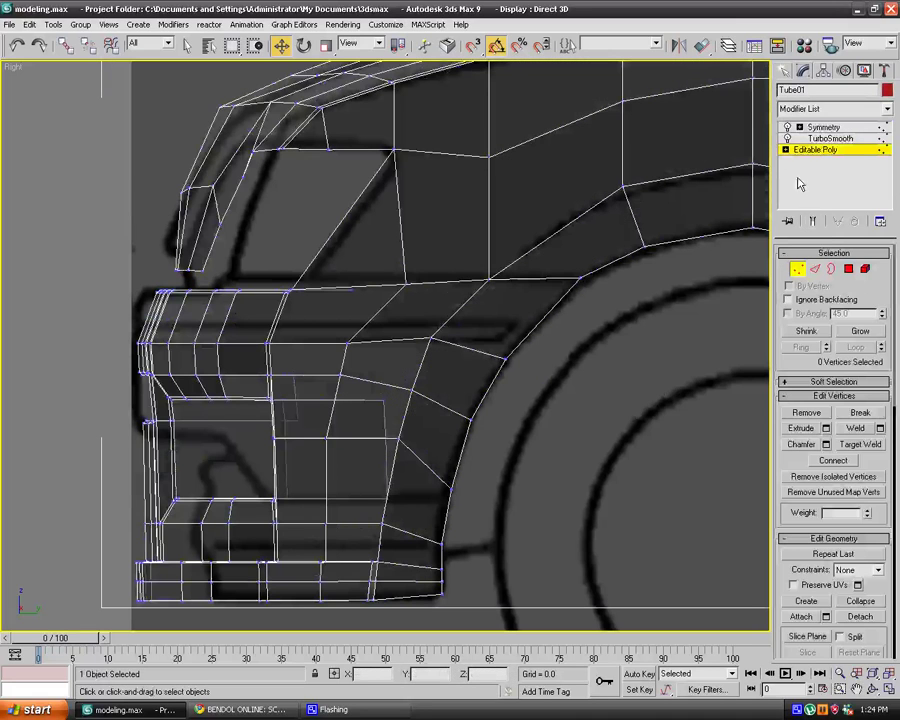
click(815, 270)
click(360, 289)
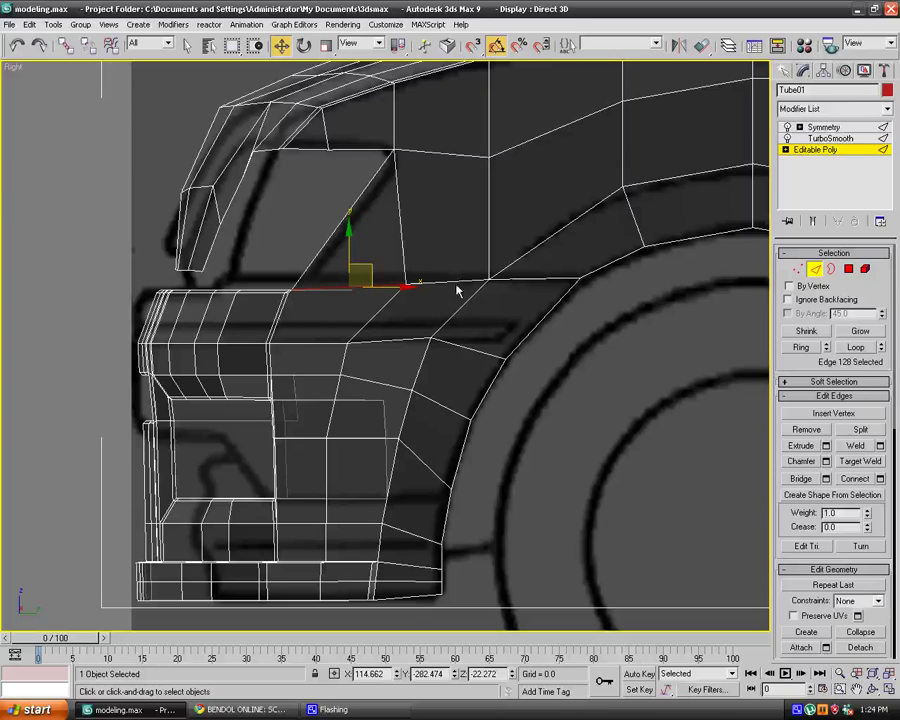
click(842, 348)
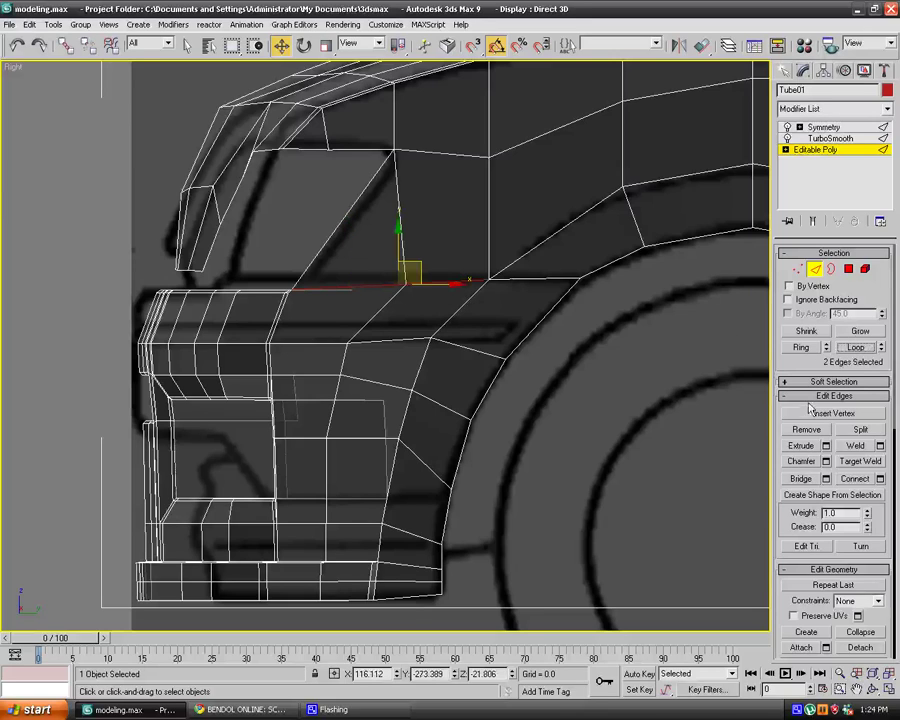
click(826, 461)
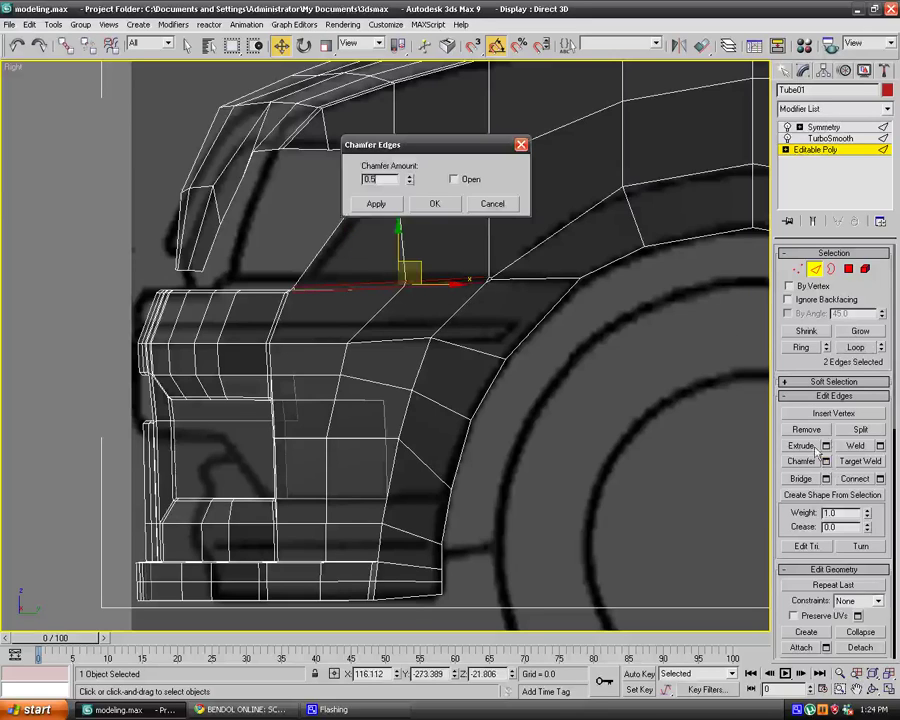
click(505, 206)
ctrl+click(499, 278)
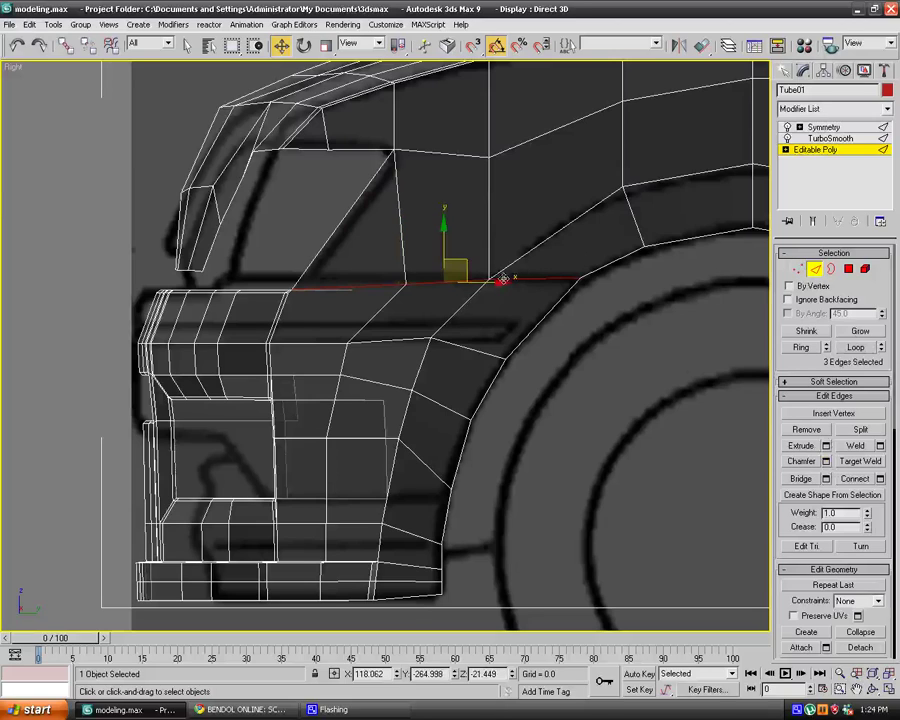
click(826, 462)
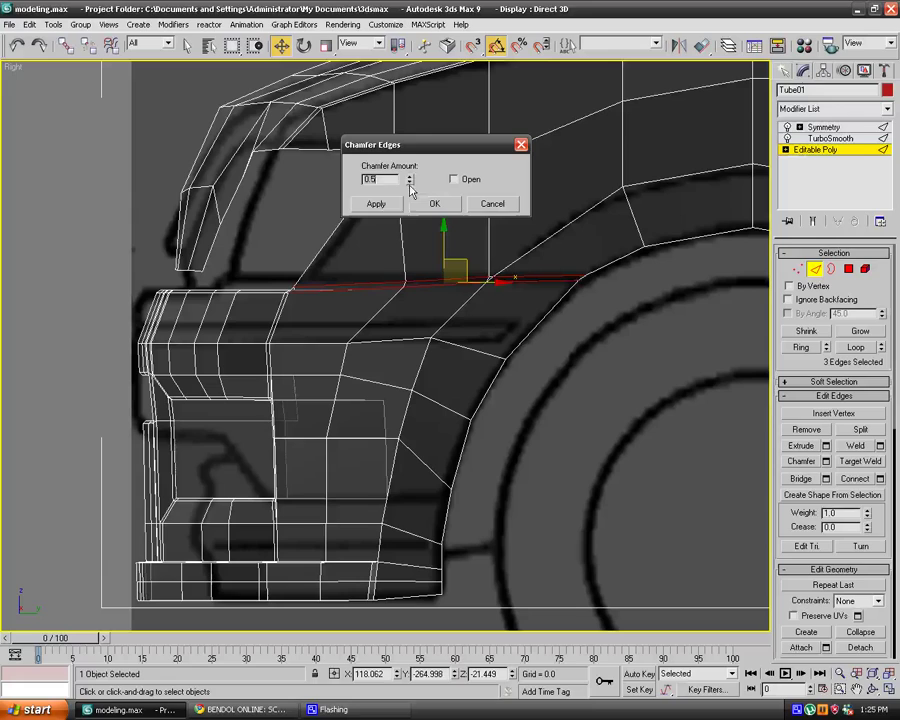
drag(409, 181, 411, 203)
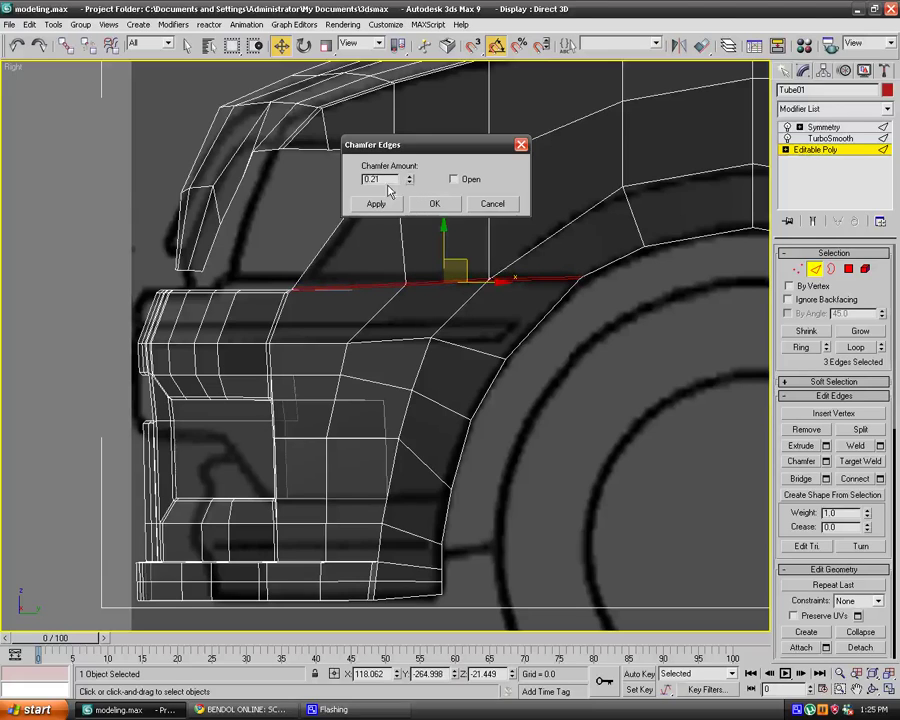
click(455, 180)
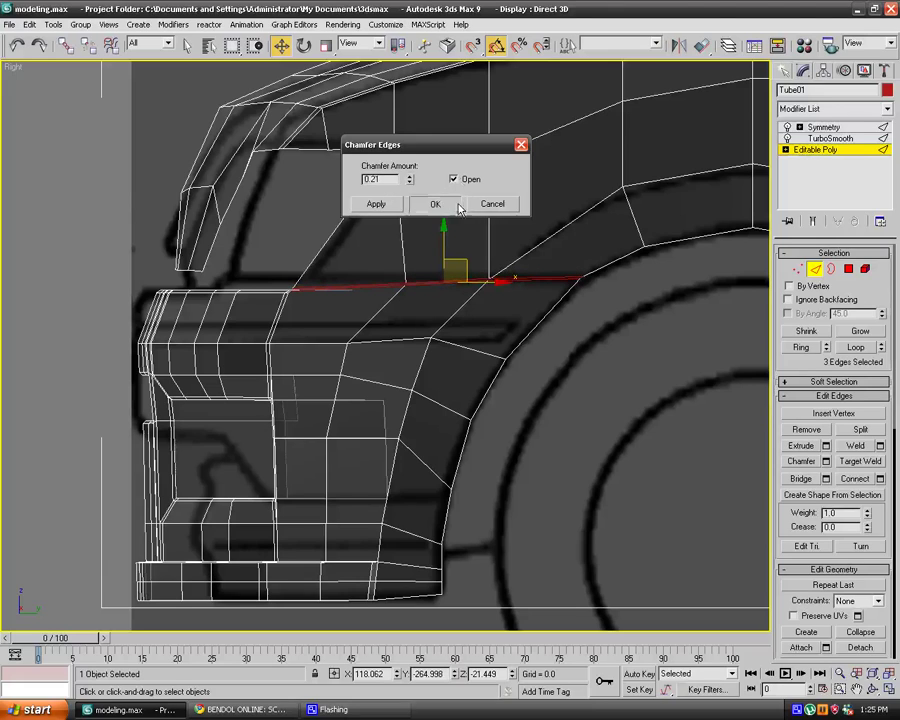
click(433, 203)
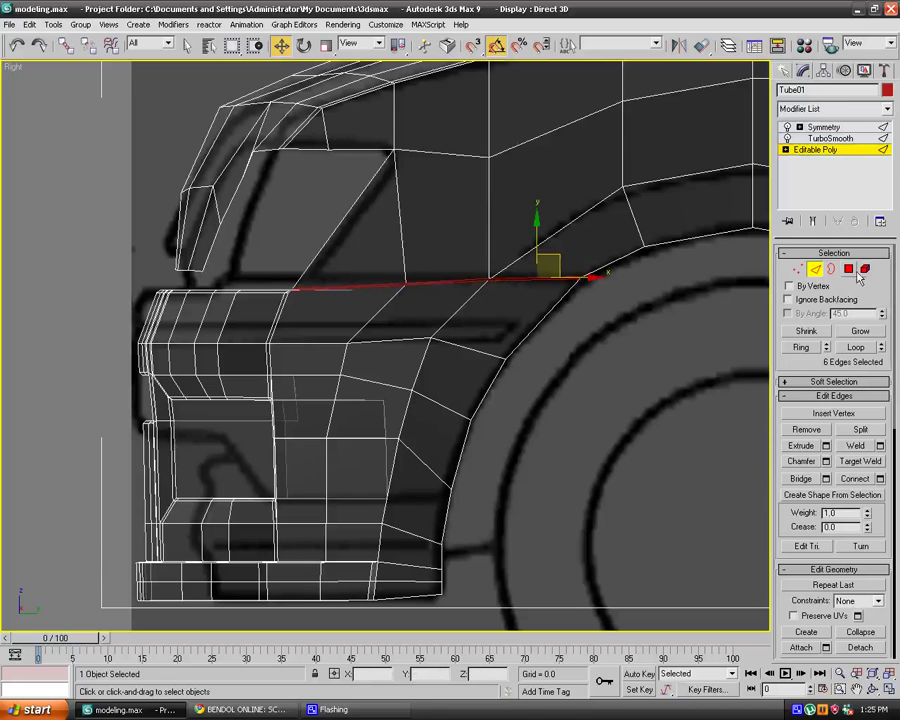
Chamfer the open seam edges between bumper and fender by 0.21 with Open disabled, and check the smoothed, mirrored mesh in perspective.
click(826, 461)
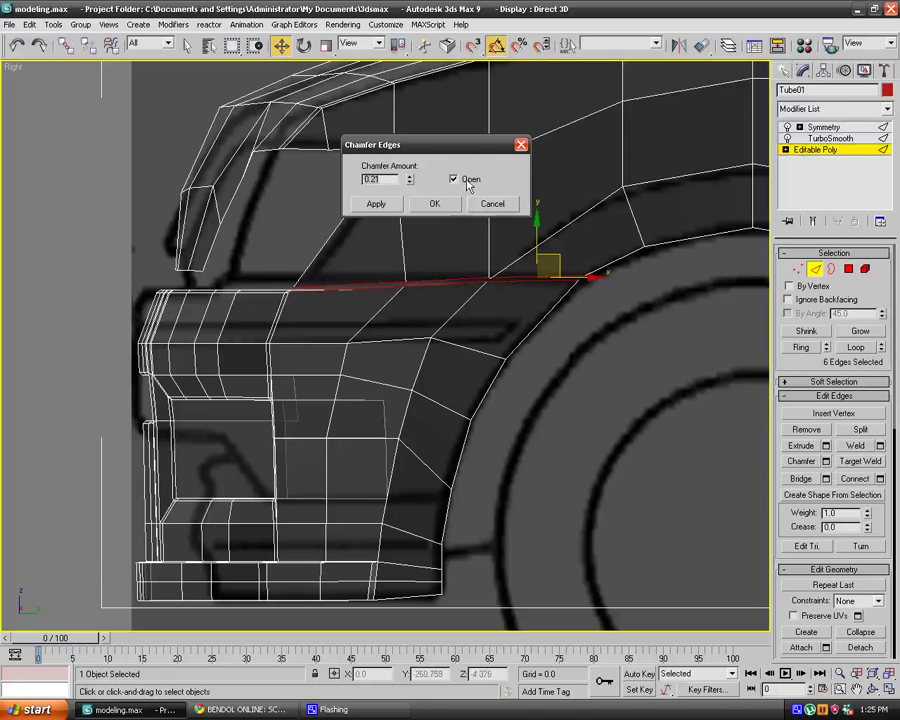
click(456, 180)
click(436, 203)
click(607, 418)
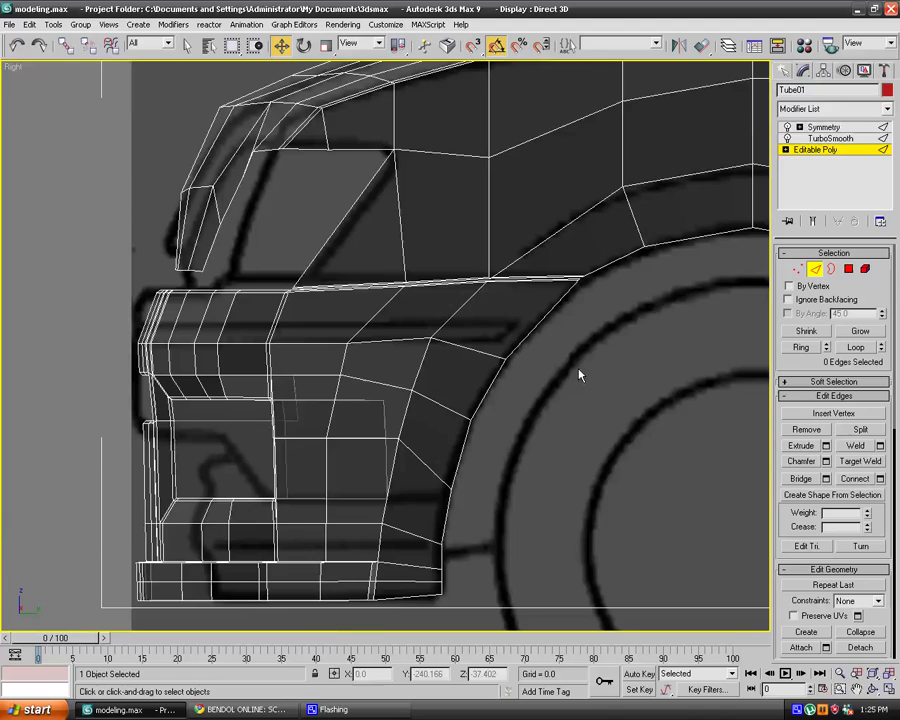
key(p)
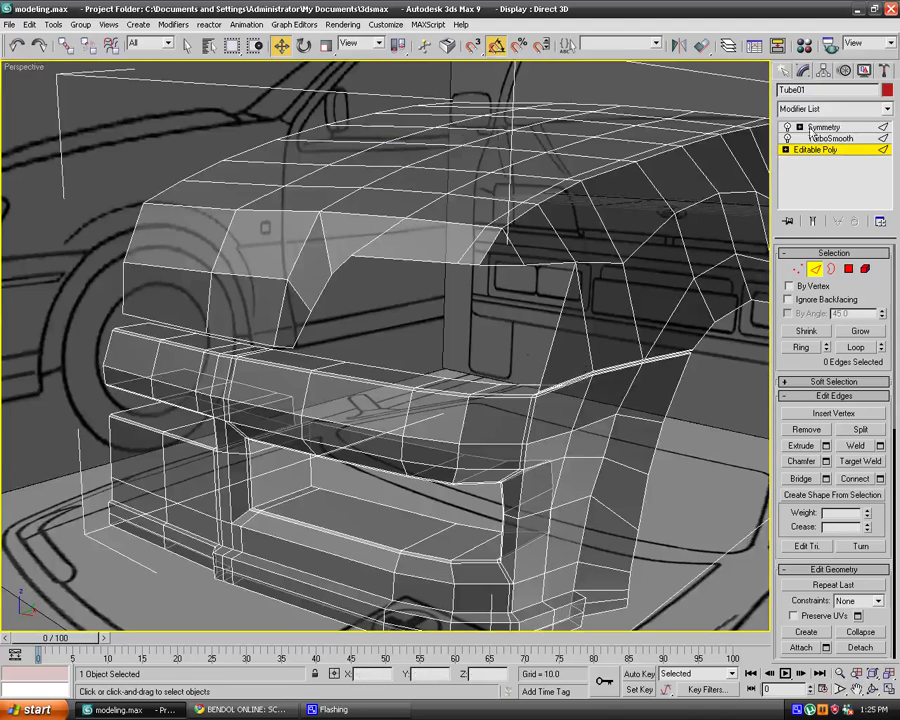
click(824, 127)
click(812, 220)
click(682, 436)
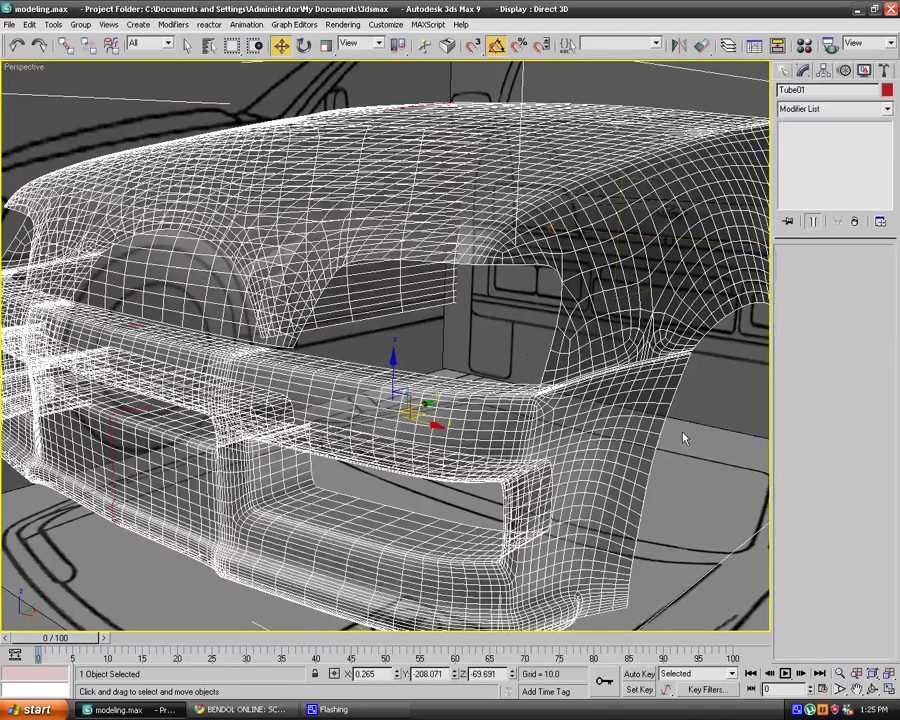
alt+middle_drag(711, 437, 667, 408)
click(667, 413)
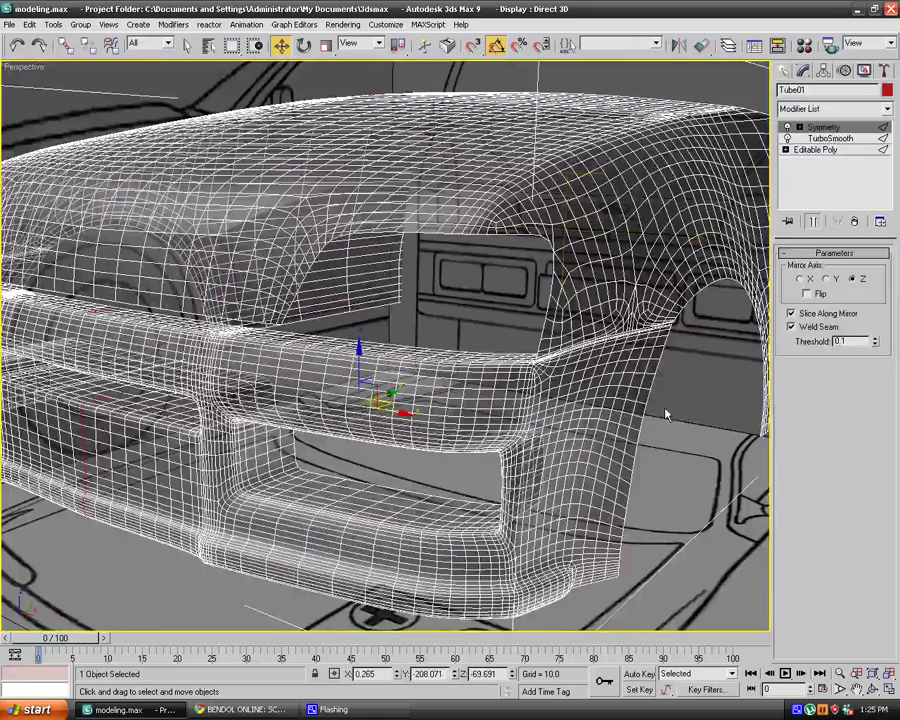
Detach the whole bumper element below the seam from the body mesh as a separate object.
click(787, 69)
click(803, 70)
click(815, 149)
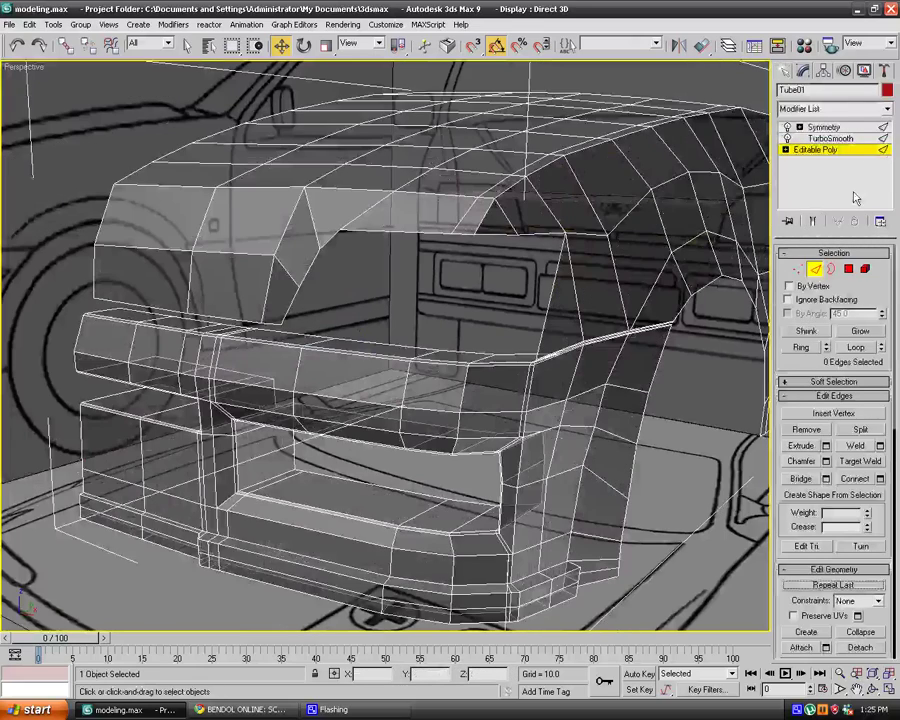
click(865, 269)
click(558, 396)
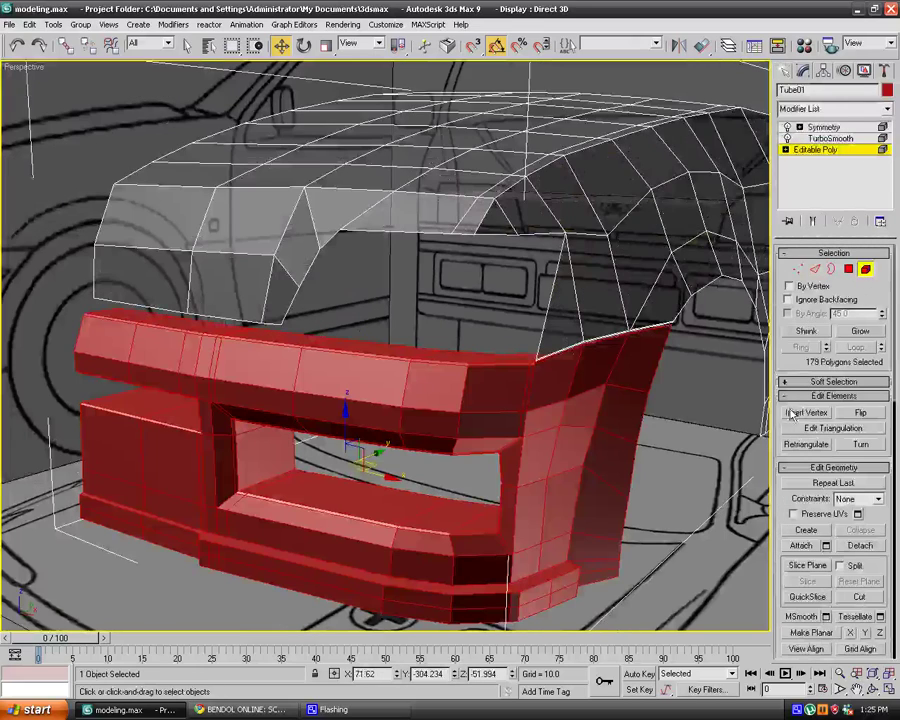
click(860, 545)
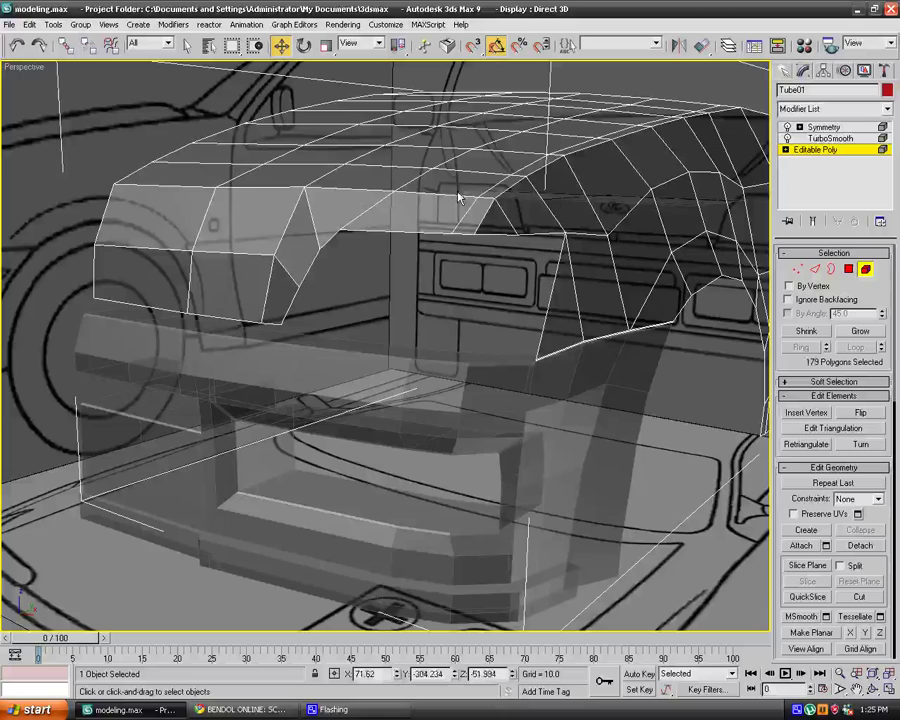
Copy the Symmetry modifier from the hood and fender body and paste it onto the detached bumper.
click(538, 130)
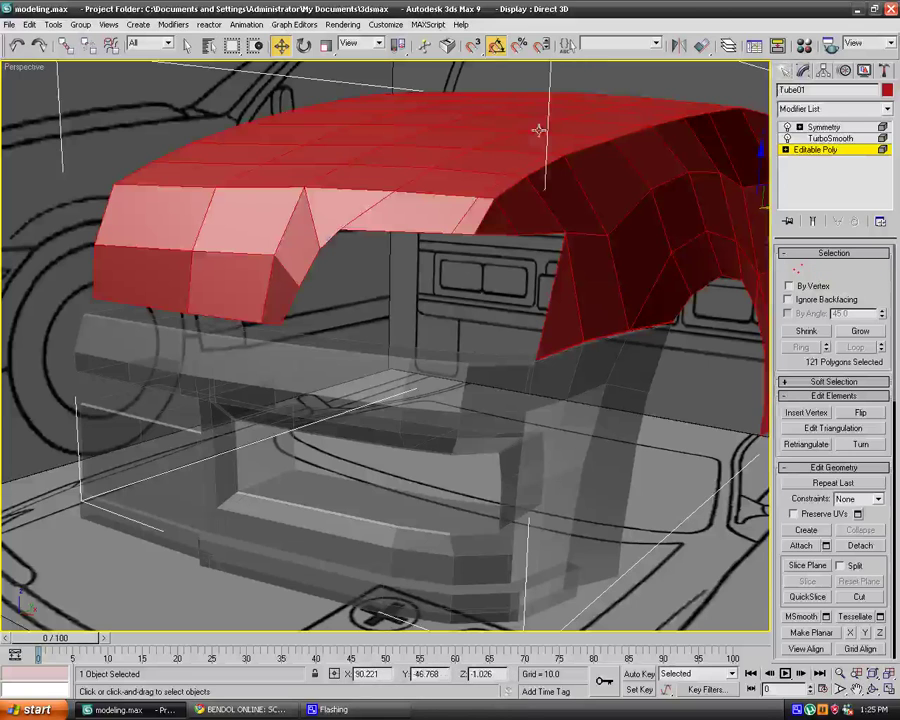
click(815, 138)
click(822, 127)
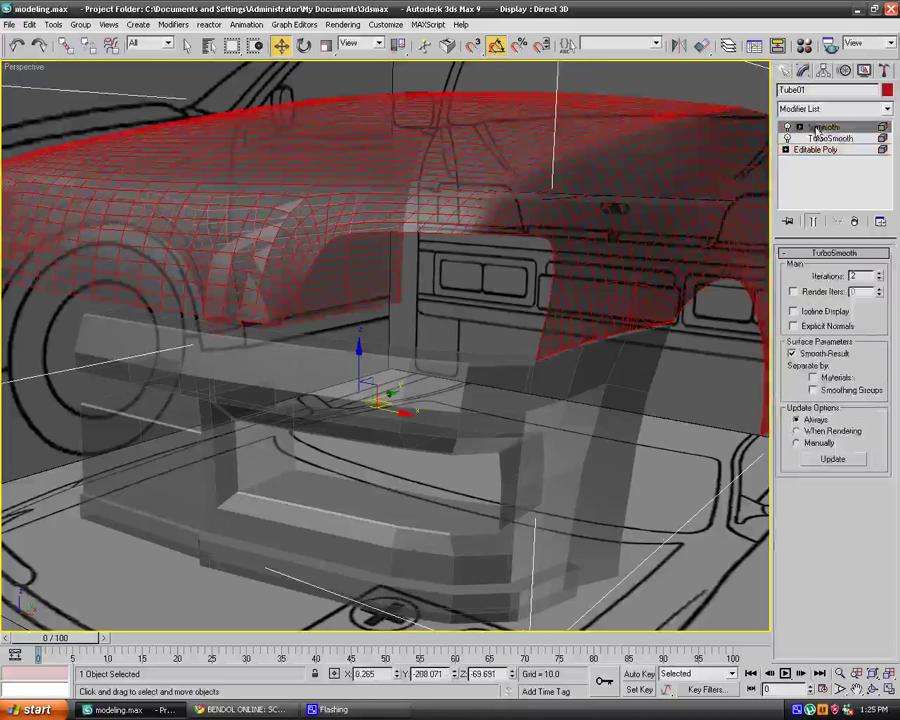
right_click(822, 127)
click(689, 175)
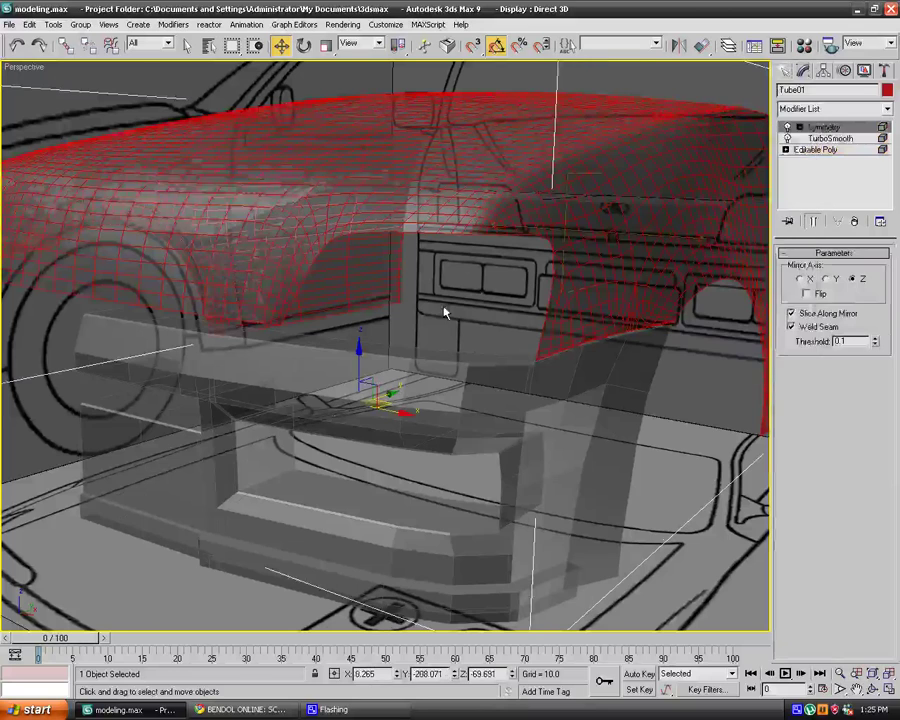
click(438, 382)
right_click(800, 129)
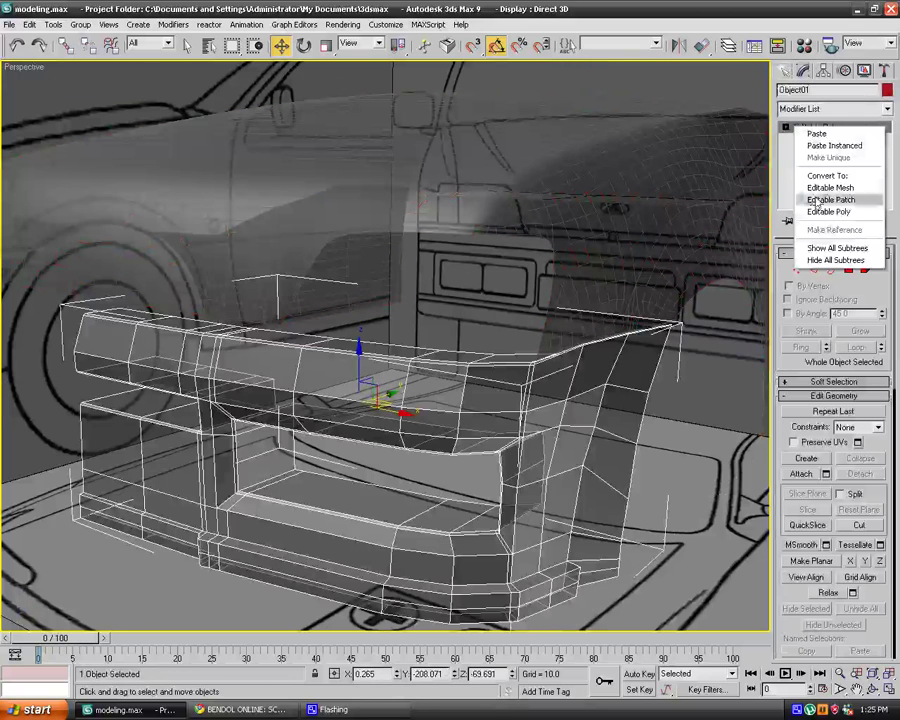
click(817, 133)
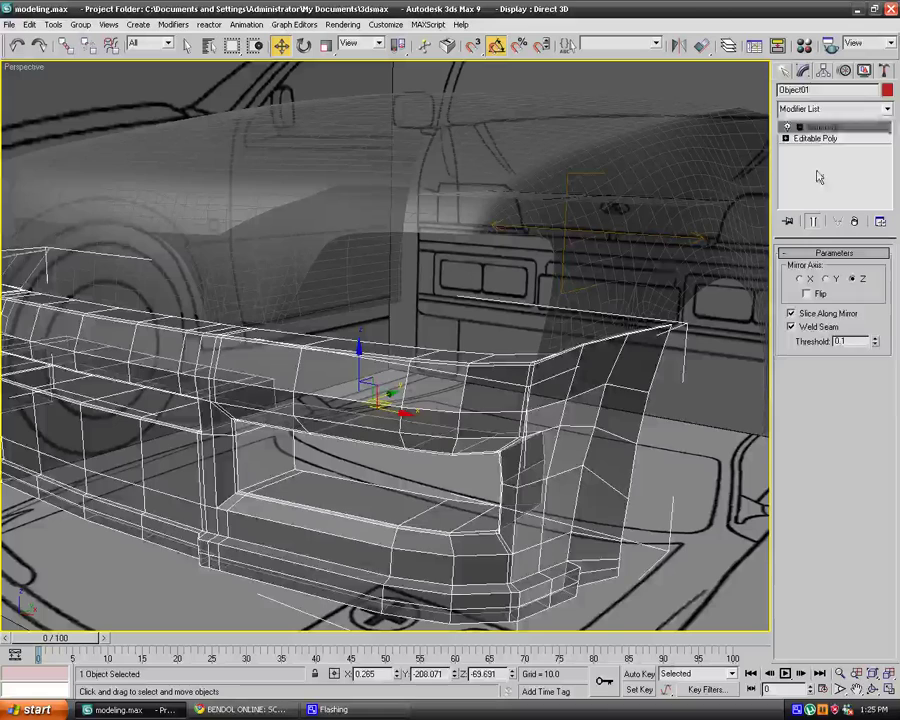
click(683, 418)
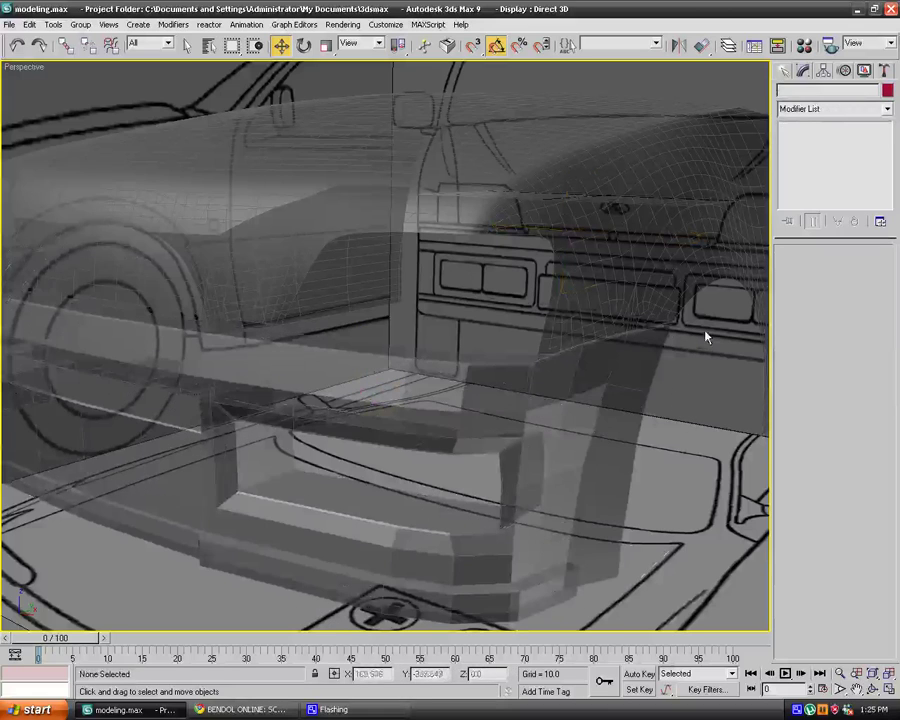
Add a TurboSmooth modifier above Symmetry on the bumper with 2 iterations.
click(609, 382)
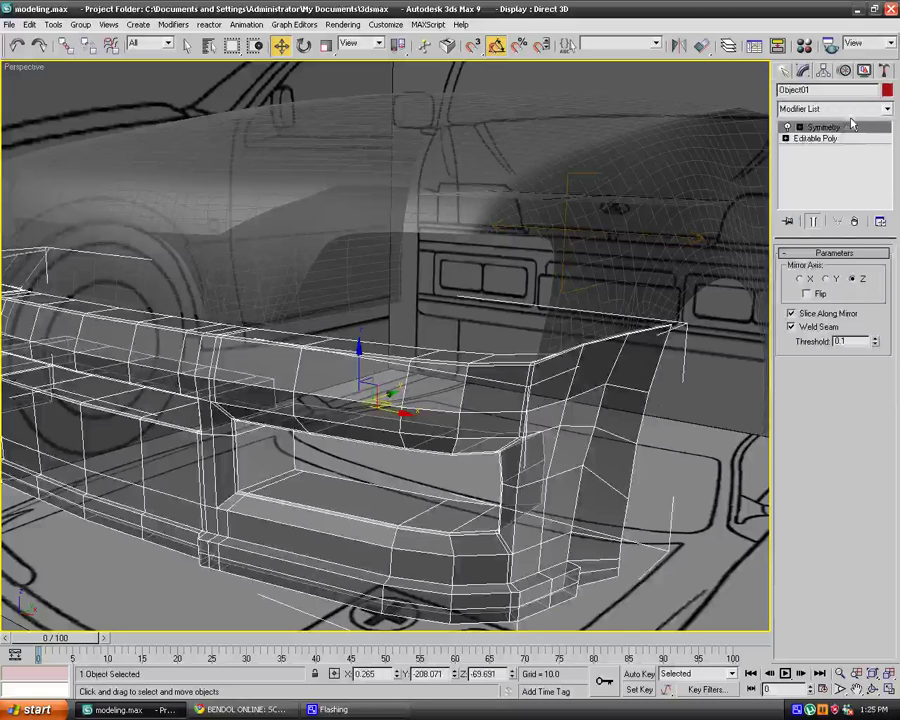
click(887, 108)
scroll(830, 400, down, 10)
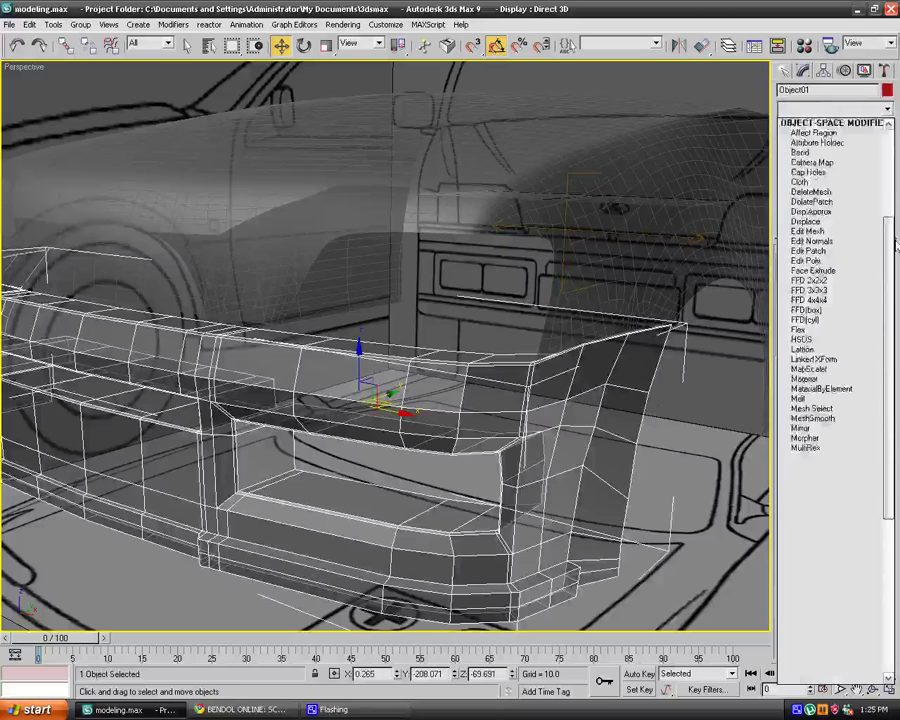
click(817, 482)
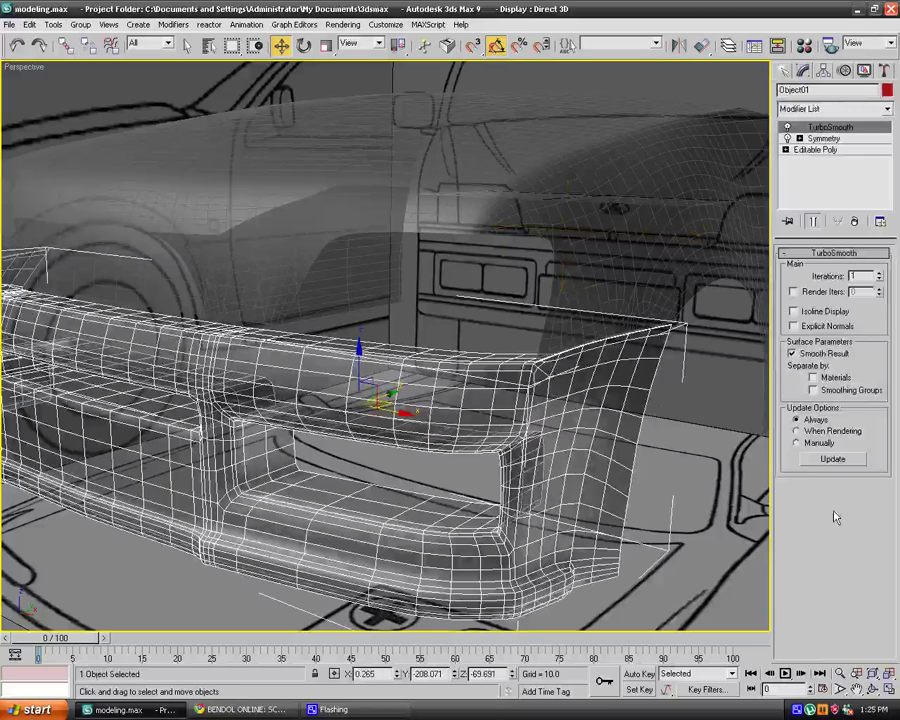
click(879, 273)
click(707, 424)
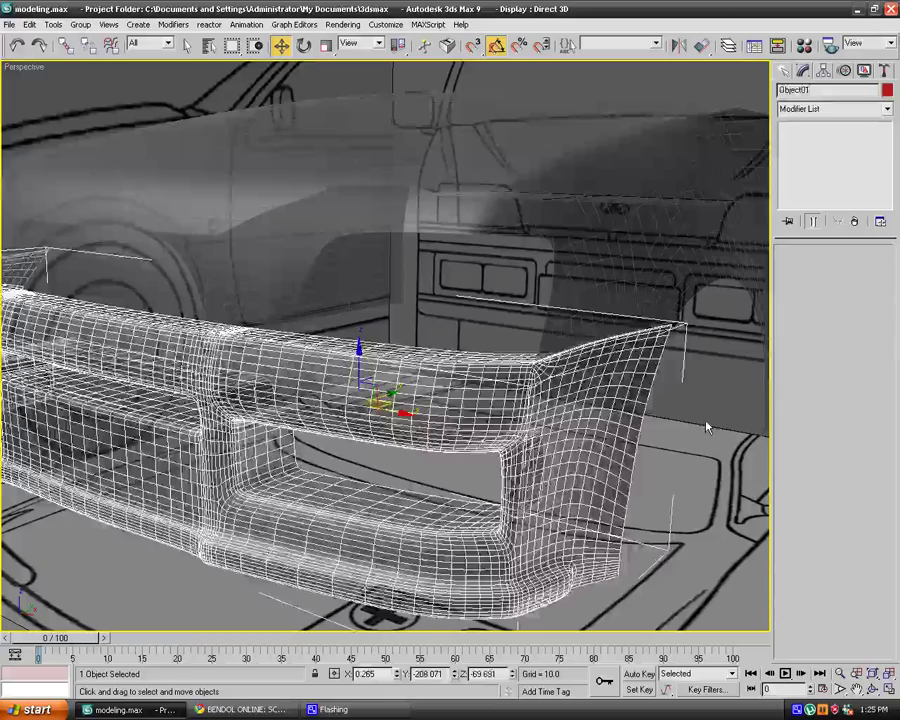
Enable Render Iters at 2 on the bumper's TurboSmooth and reset its viewport iterations to the minimum.
click(555, 285)
alt+middle_drag(681, 404, 663, 380)
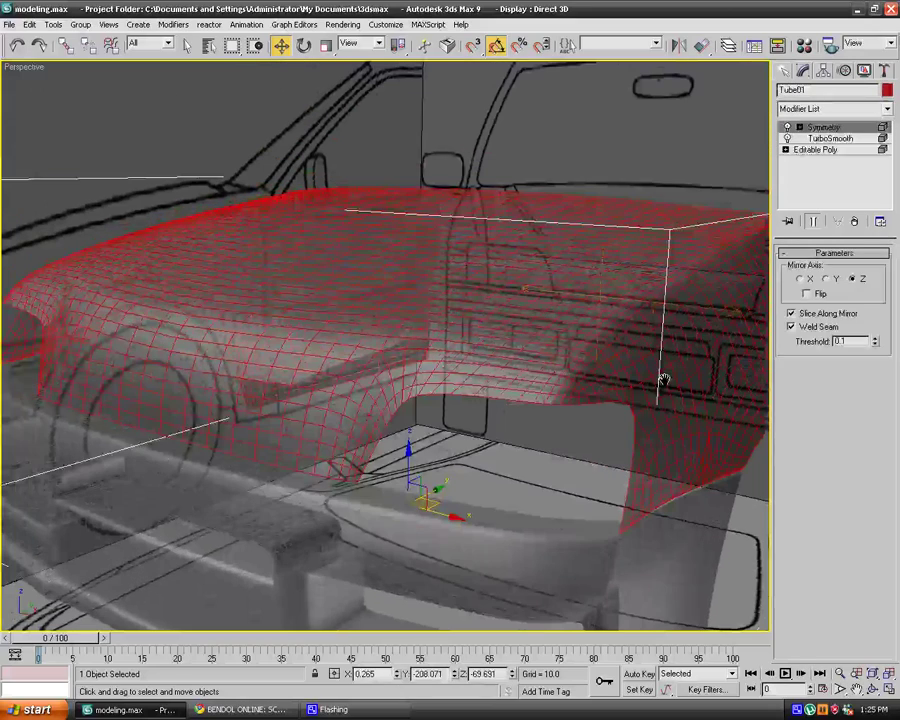
click(411, 530)
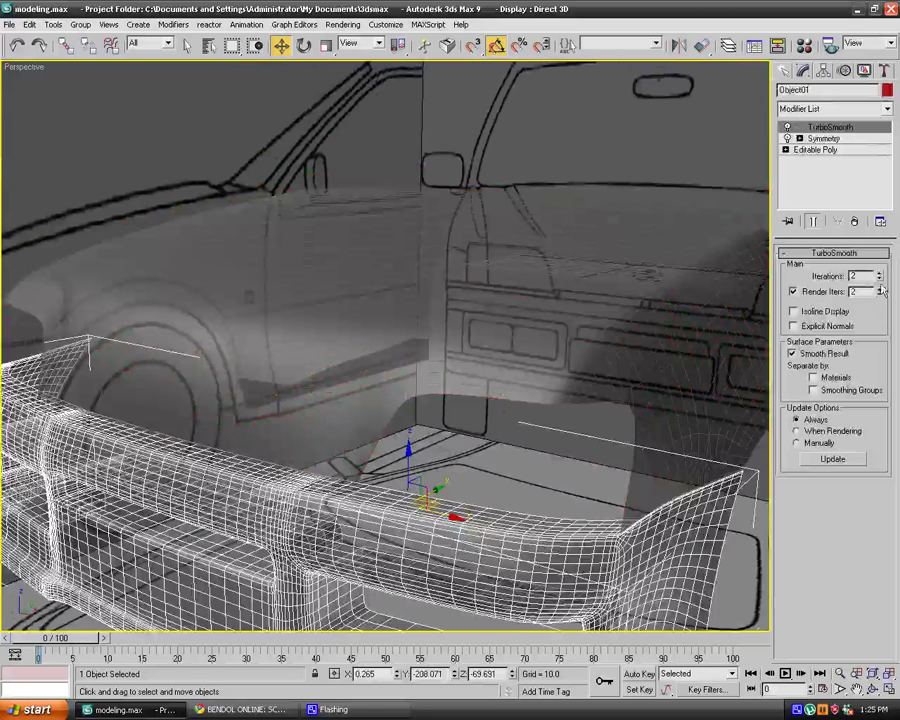
right_click(880, 280)
click(577, 459)
Select the edge loop running along the hood's outer side in the body's Editable Poly base mesh.
click(582, 375)
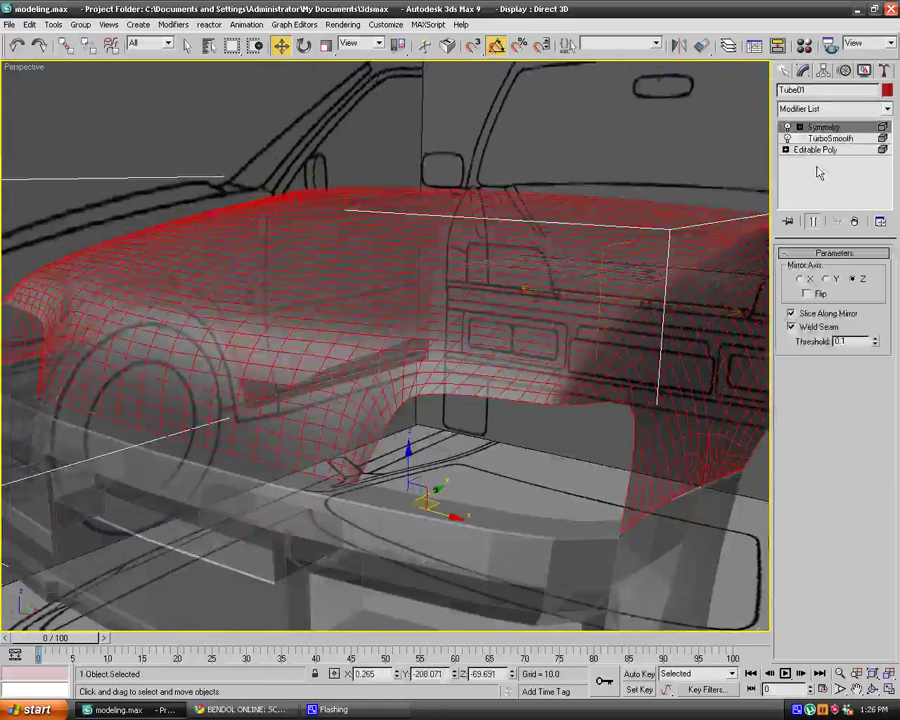
click(815, 149)
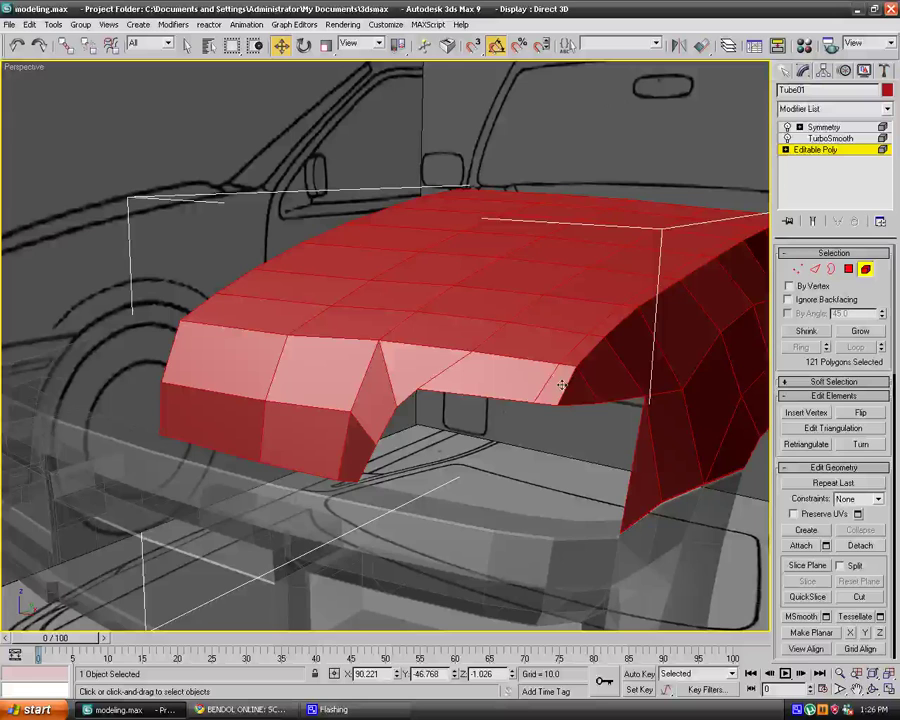
click(583, 441)
alt+middle_drag(585, 448, 583, 92)
click(584, 94)
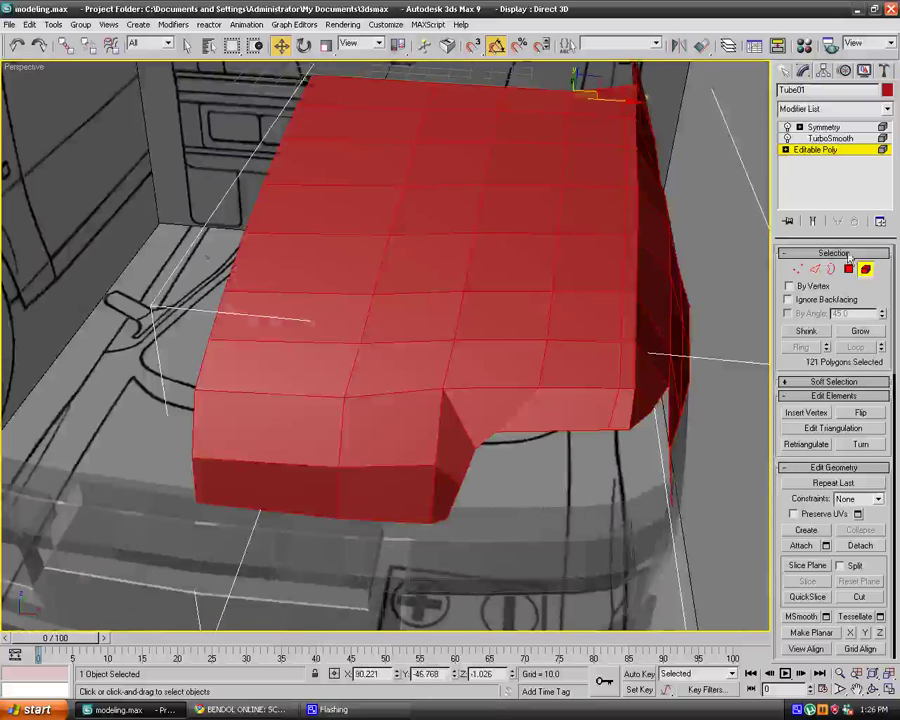
click(813, 270)
click(625, 268)
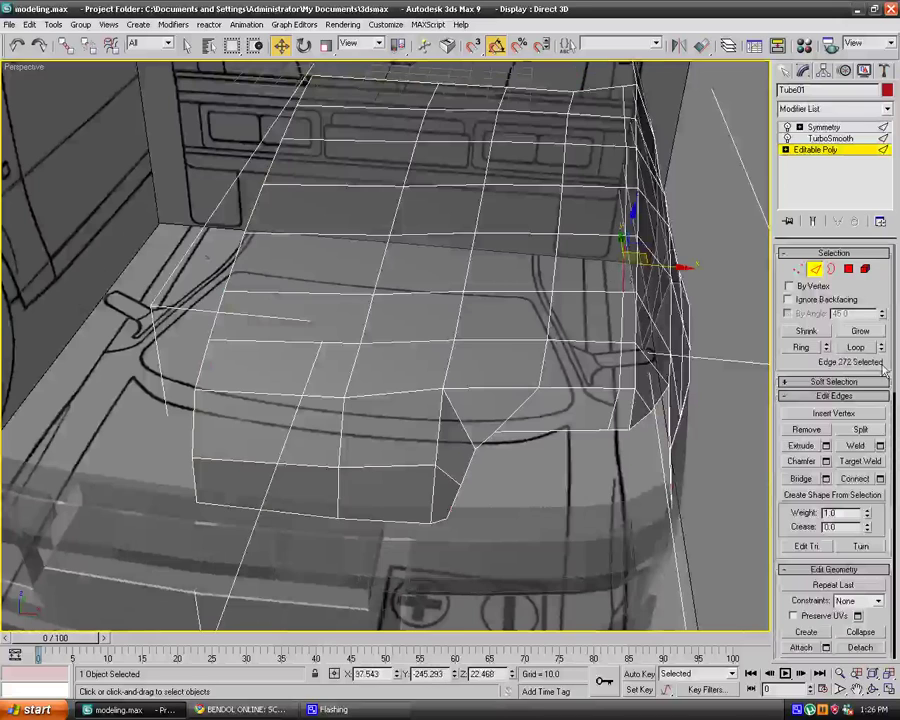
click(850, 344)
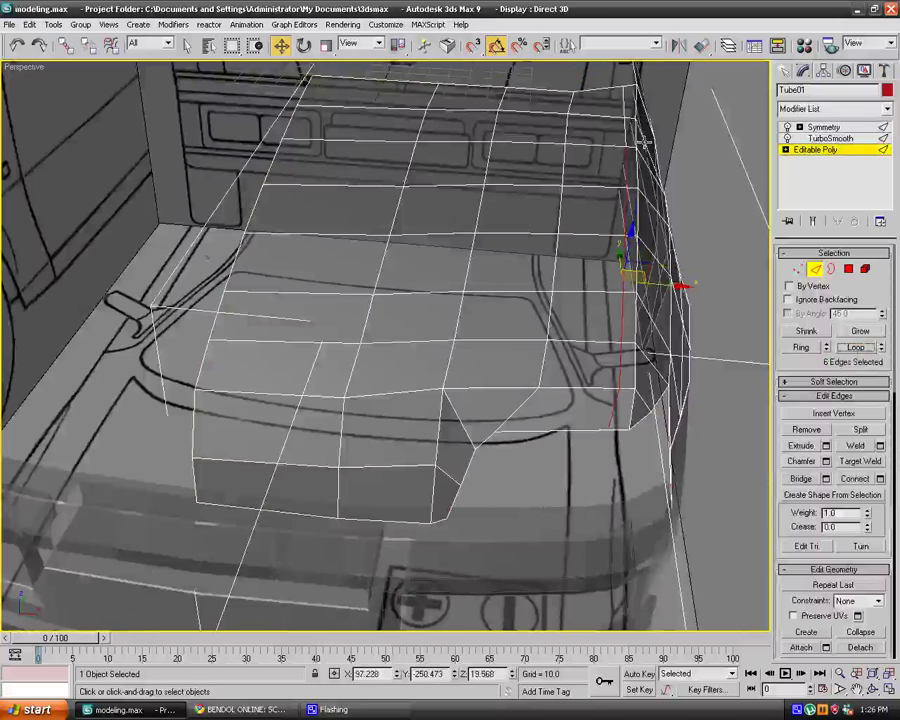
Weld the coincident vertices at the rear end of the selected hood edge loop.
click(798, 270)
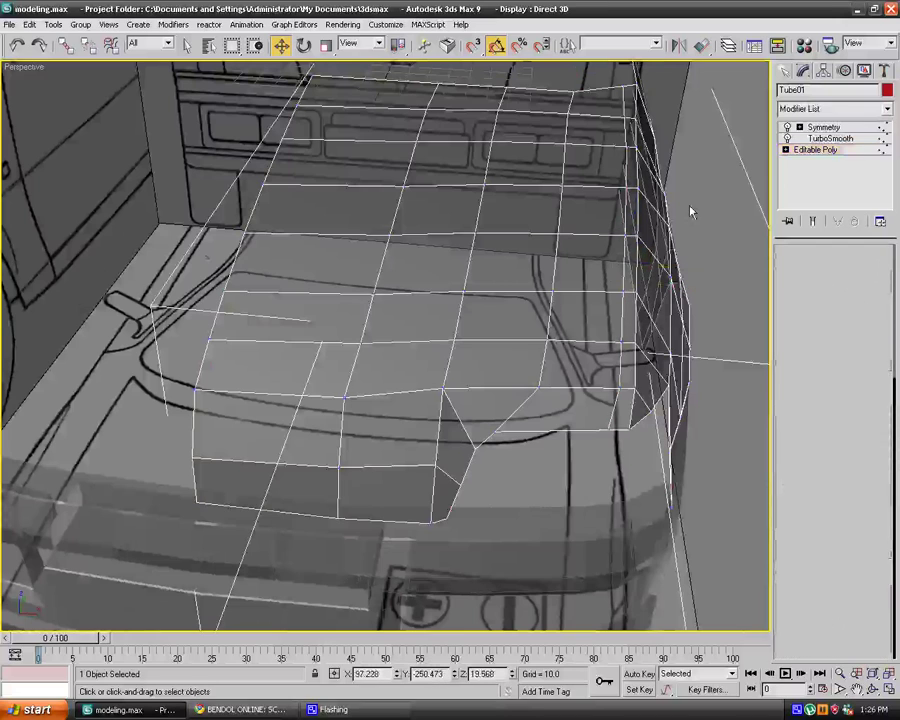
click(626, 146)
middle_drag(724, 206, 490, 384)
scroll(482, 384, up, 4)
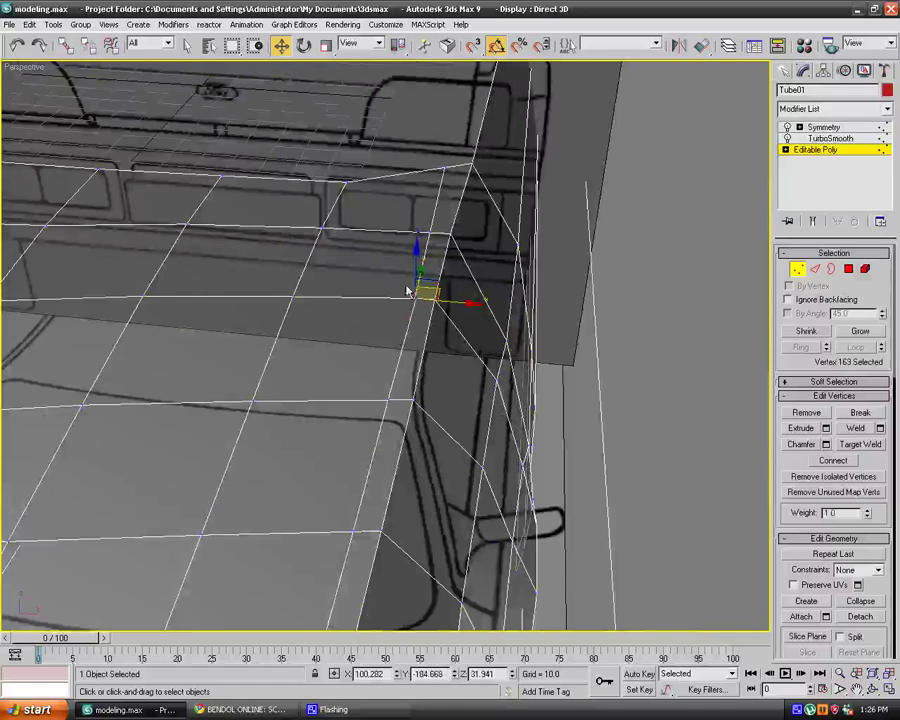
ctrl+click(421, 314)
click(855, 428)
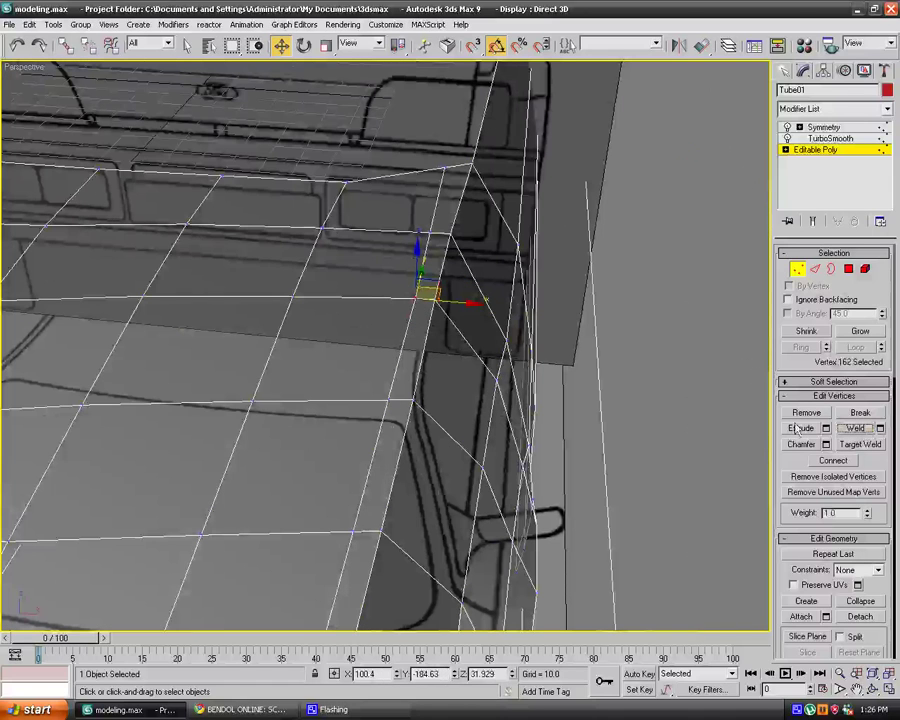
Extend the hood-side edge selection to the full loop and chamfer it by 0.21 with Open enabled.
key(2)
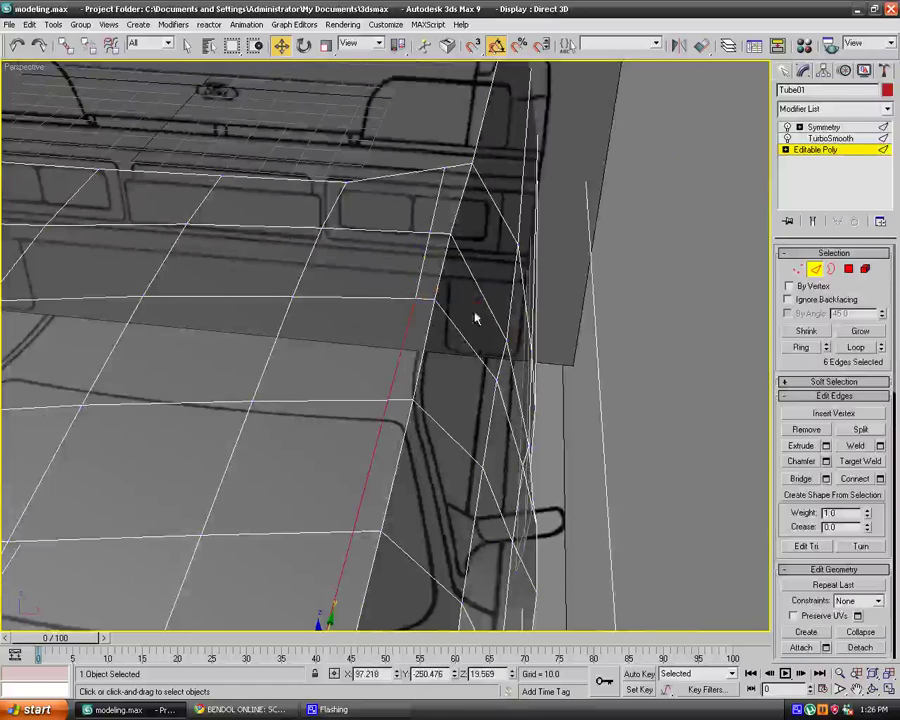
click(846, 350)
middle_drag(572, 505, 617, 391)
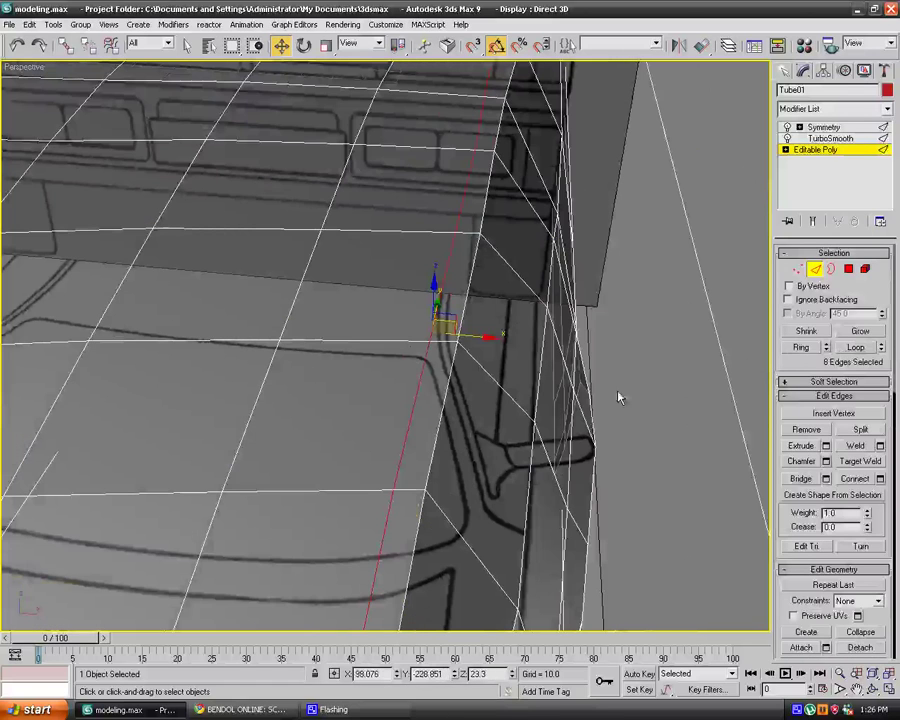
click(826, 461)
click(453, 179)
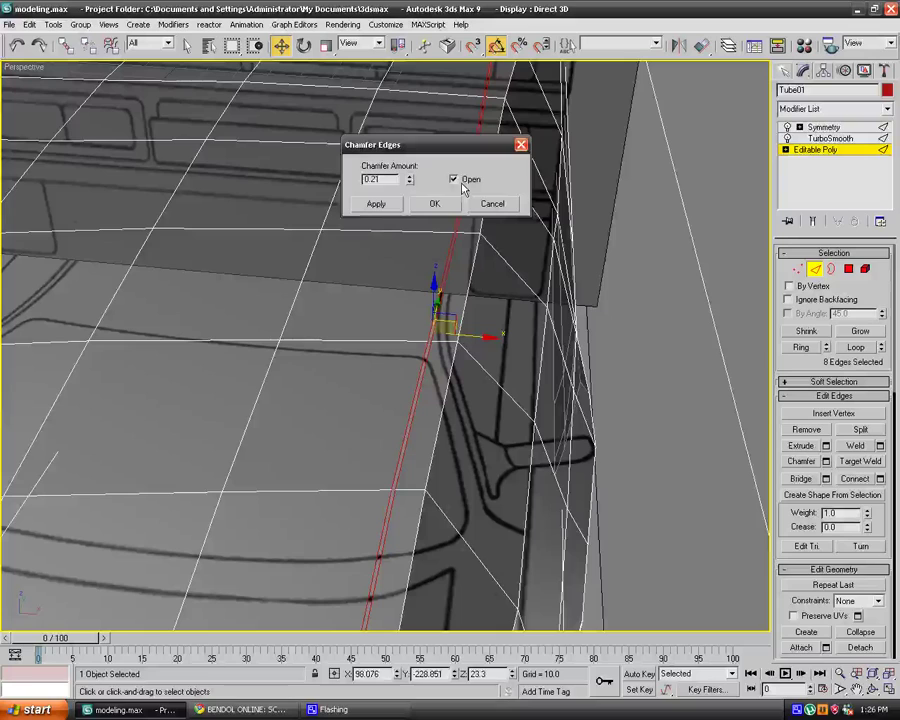
click(432, 204)
Chamfer the open edges on both sides of the hood gap by 0.21 with Open disabled, and check the smoothed mesh.
click(826, 461)
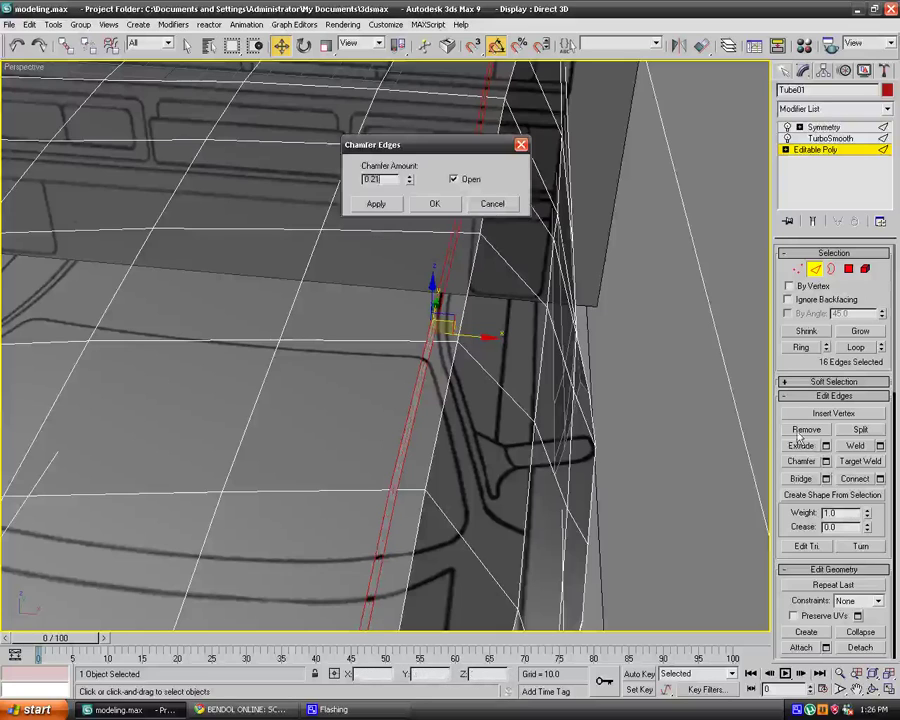
click(453, 179)
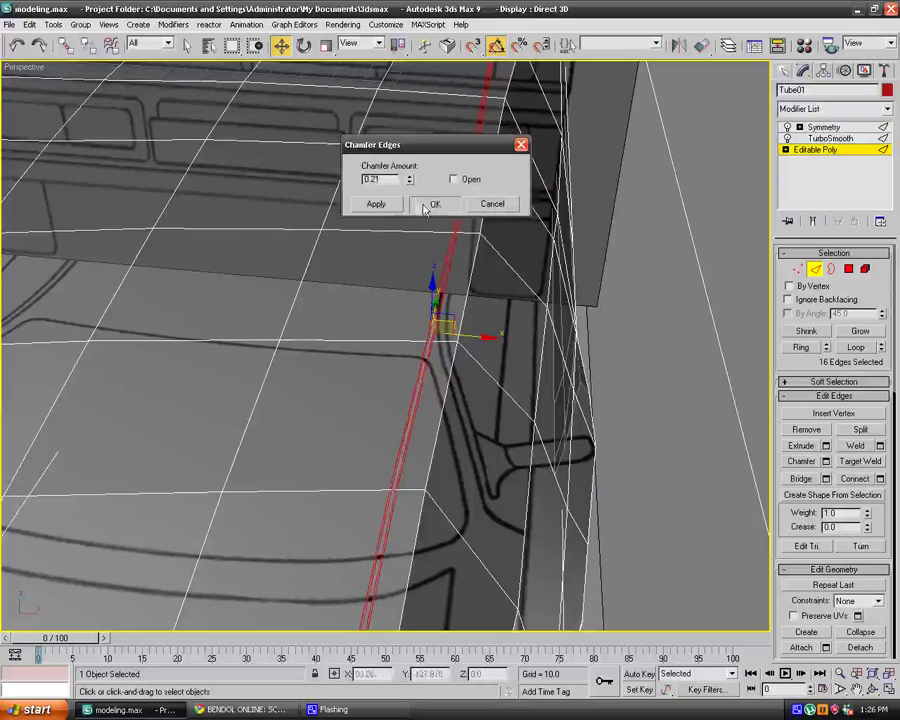
click(427, 206)
click(640, 248)
scroll(645, 261, down, 3)
alt+middle_drag(487, 383, 506, 370)
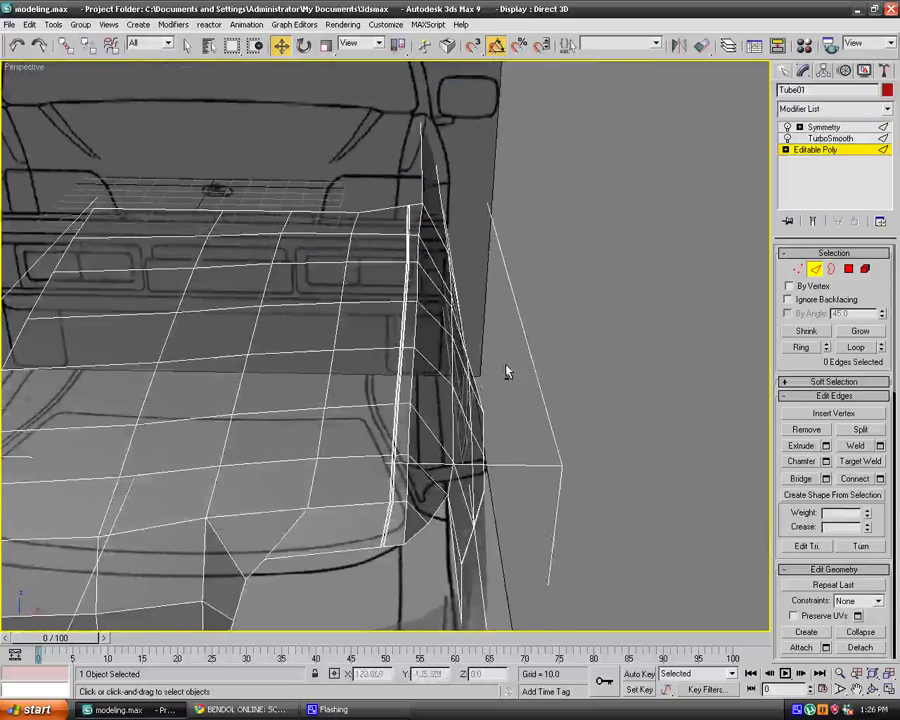
click(824, 128)
click(628, 435)
alt+middle_drag(628, 435, 665, 352)
click(502, 366)
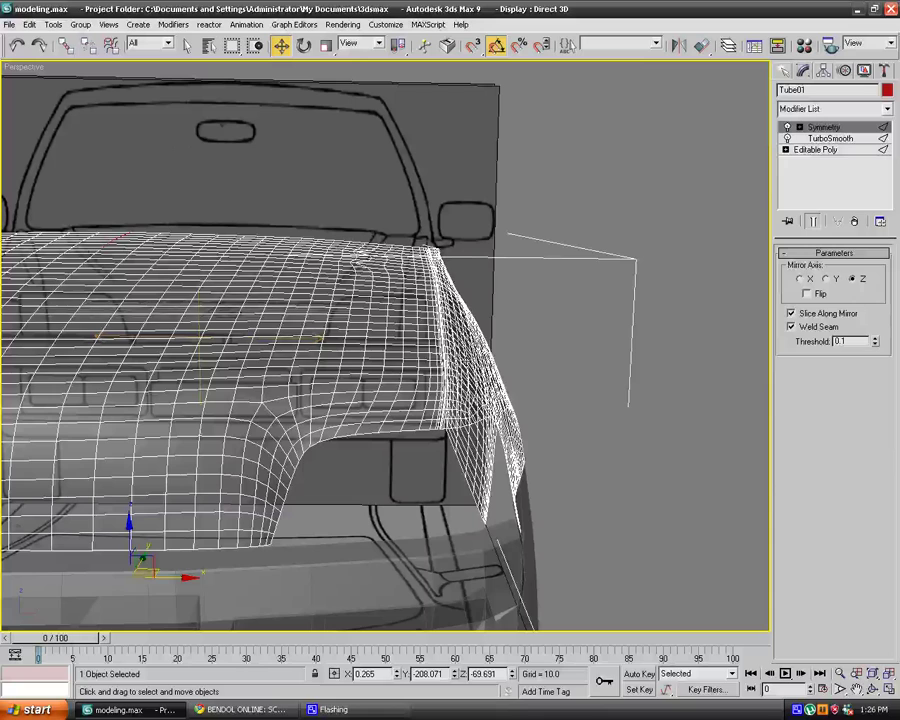
Detach the hood element from the body's Editable Poly base mesh as a separate object.
click(816, 150)
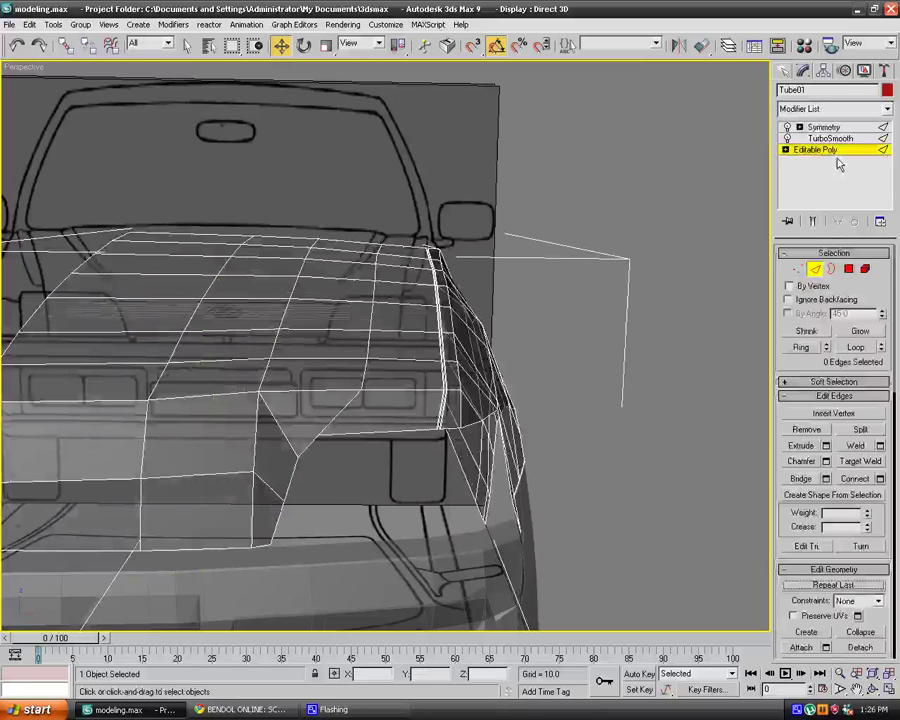
click(848, 272)
click(866, 273)
click(338, 361)
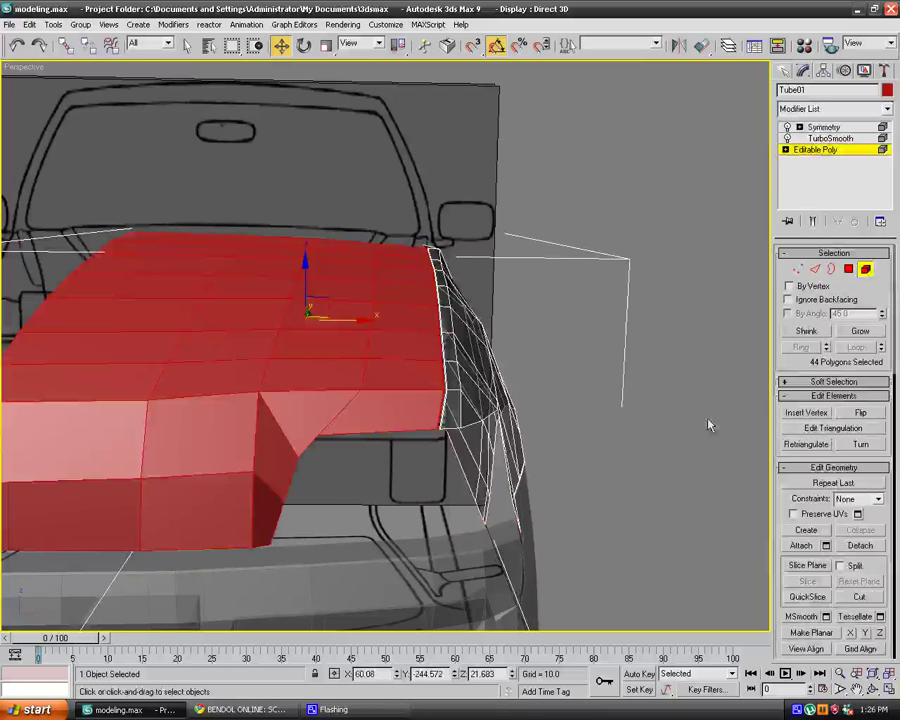
click(859, 547)
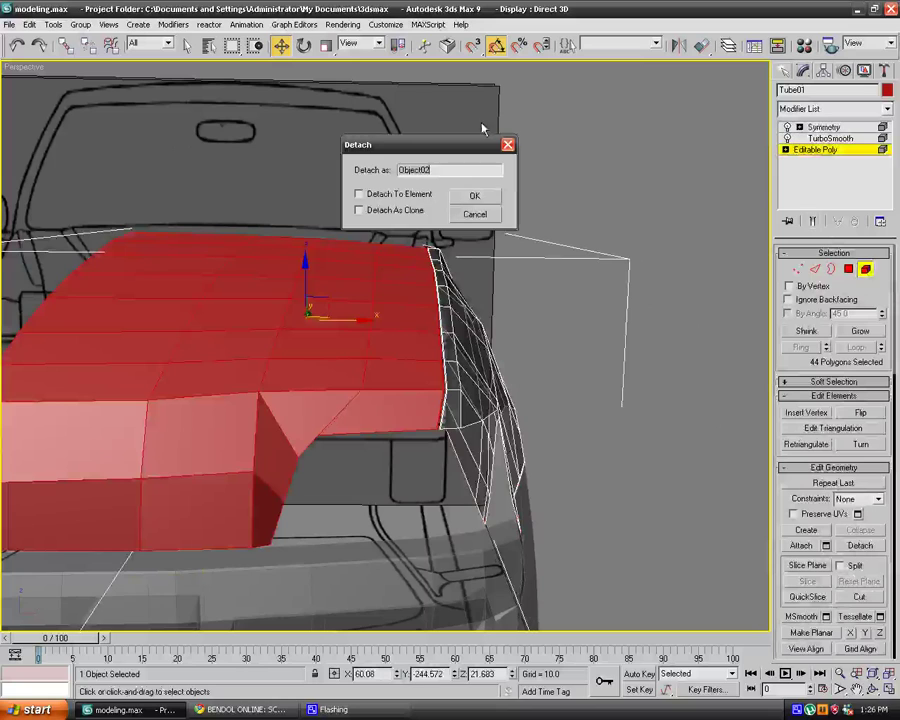
click(474, 199)
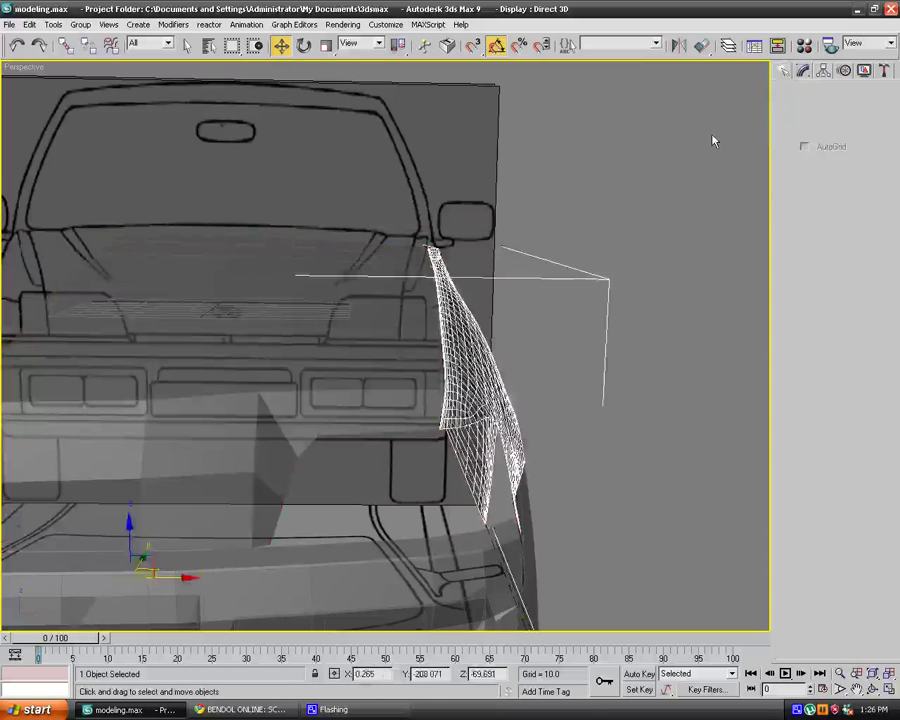
Paste the copied Symmetry modifier onto the detached hood object.
click(481, 273)
click(803, 71)
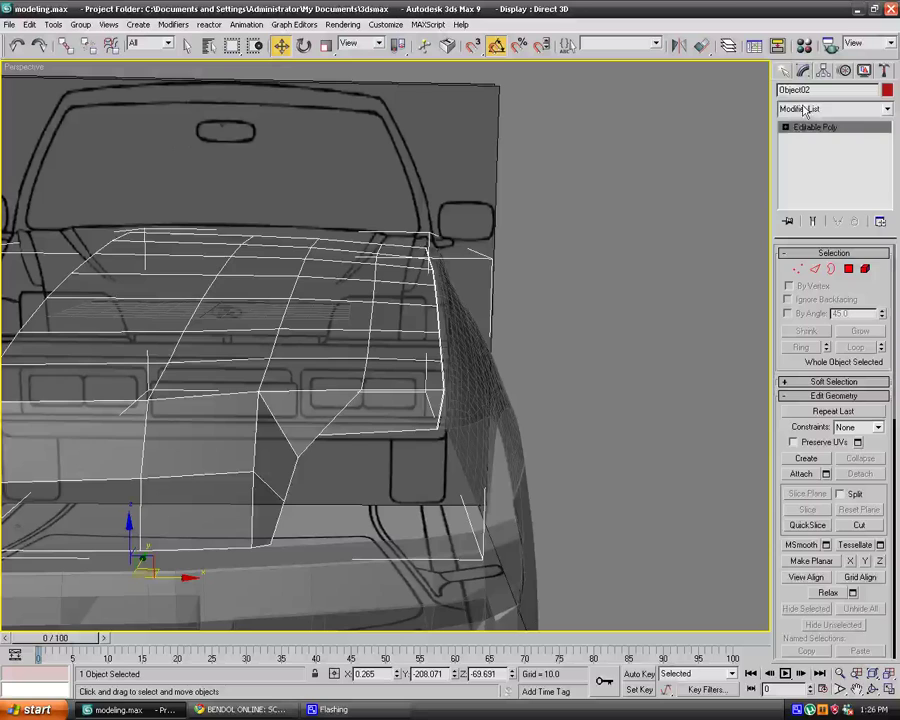
right_click(801, 127)
click(812, 73)
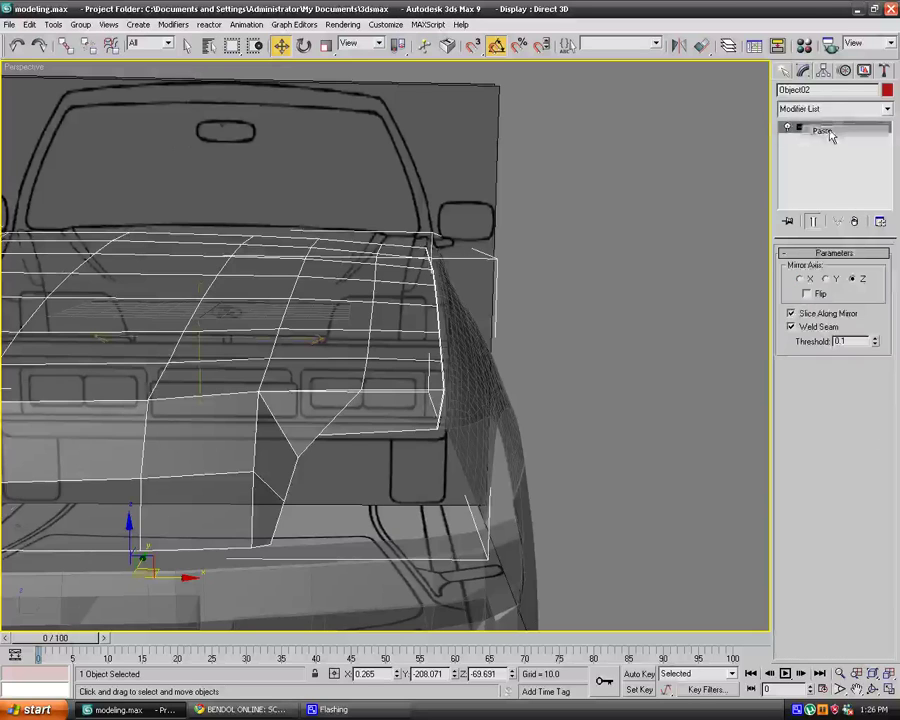
click(887, 109)
scroll(836, 508, down, 10)
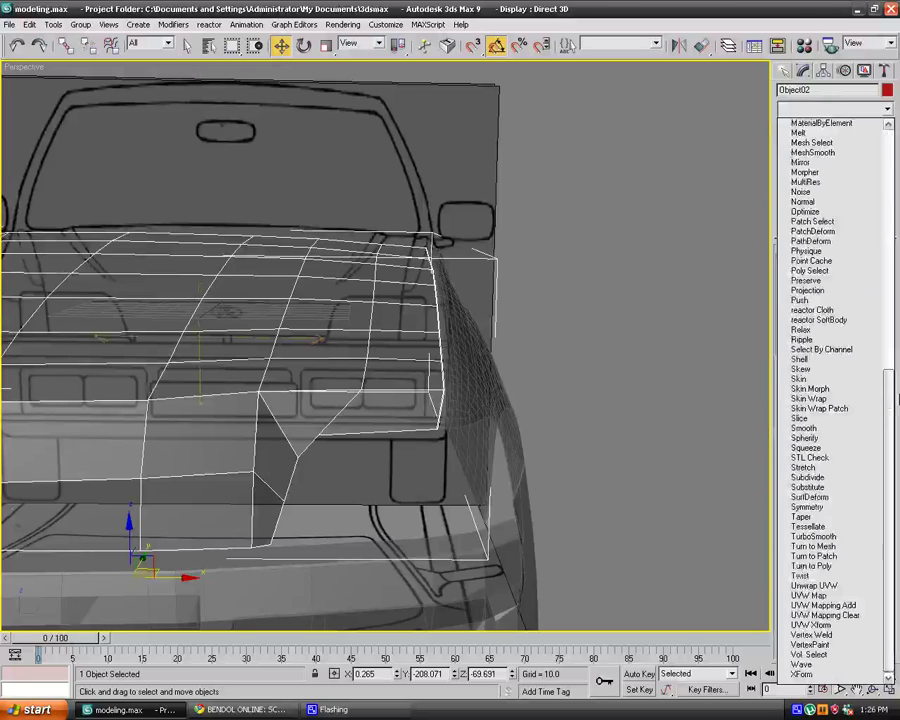
click(818, 526)
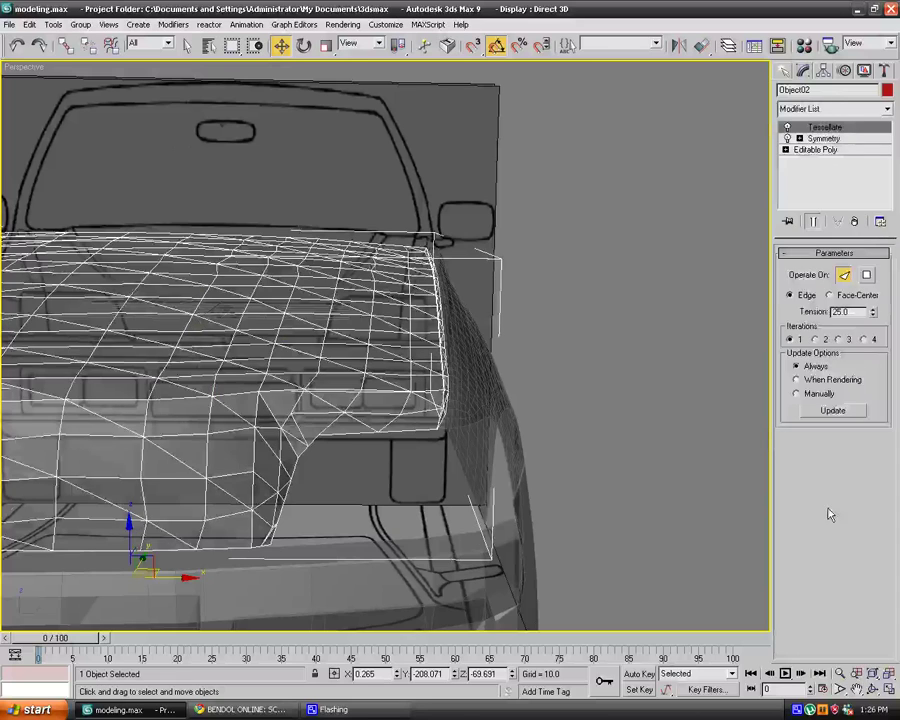
key(ctrl+z)
Add a TurboSmooth modifier above the hood's Symmetry and isolate the hood for viewing.
click(887, 109)
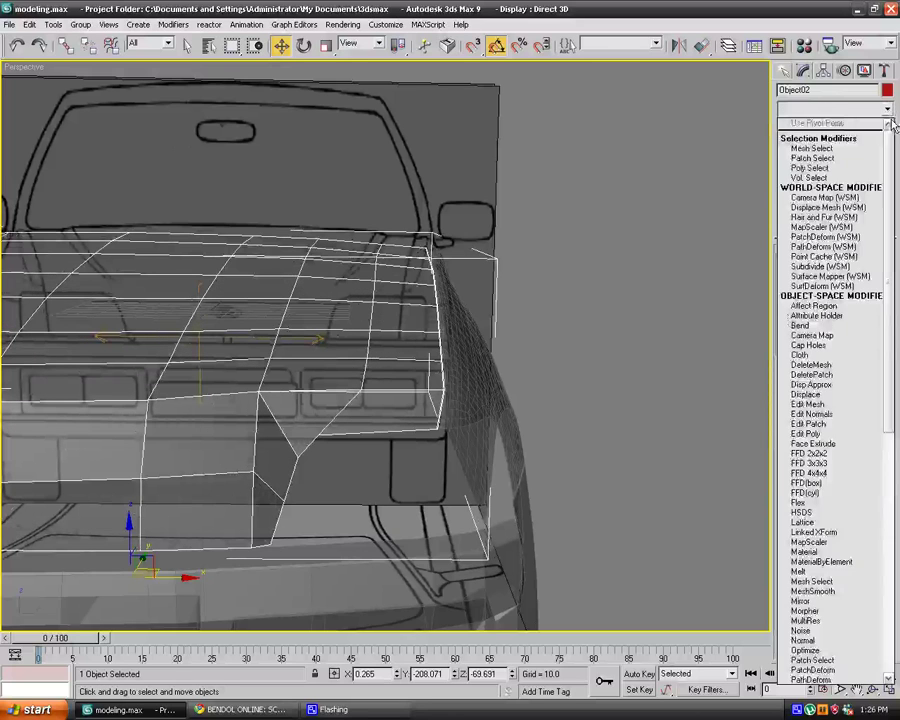
scroll(812, 540, down, 10)
click(813, 536)
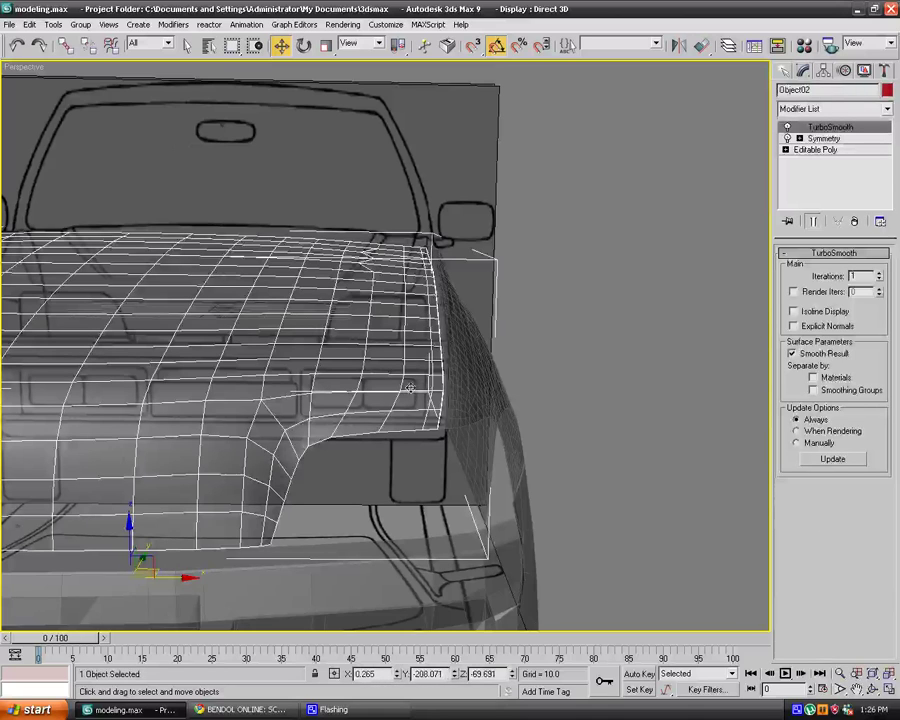
key(alt+q)
click(647, 340)
alt+middle_drag(647, 340, 639, 372)
click(590, 340)
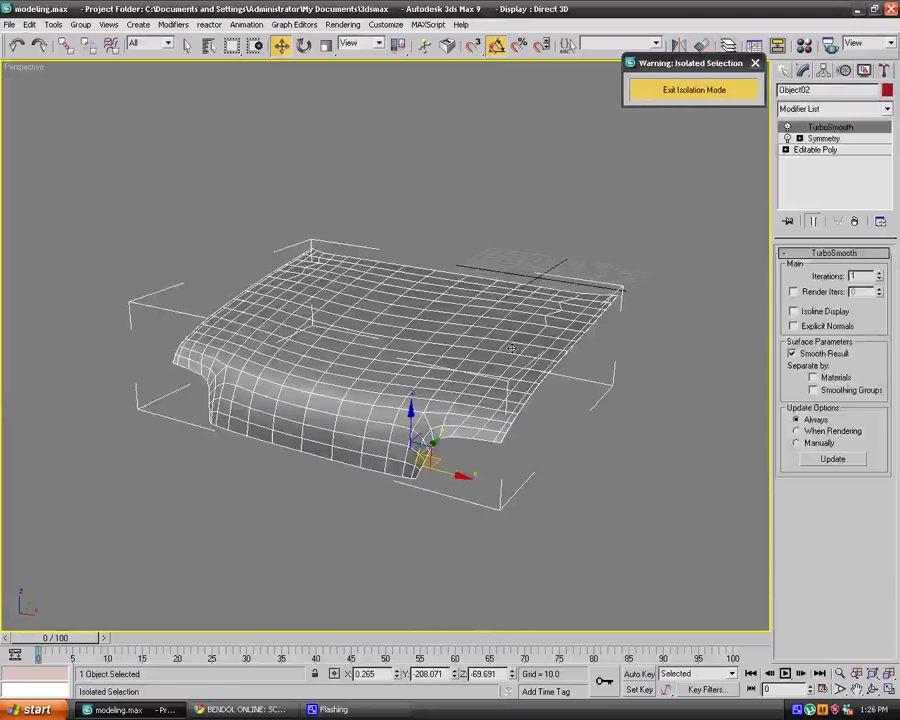
Inspect the vertices of the hood's Editable Poly base mesh, especially around the rear outer corner.
click(812, 150)
click(797, 269)
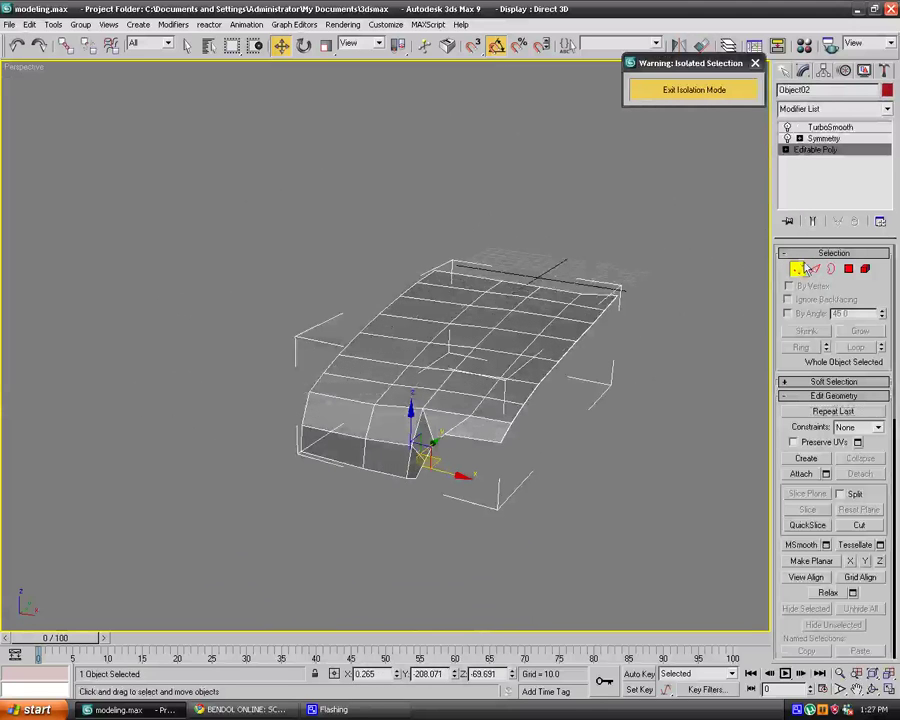
alt+middle_drag(683, 273, 622, 213)
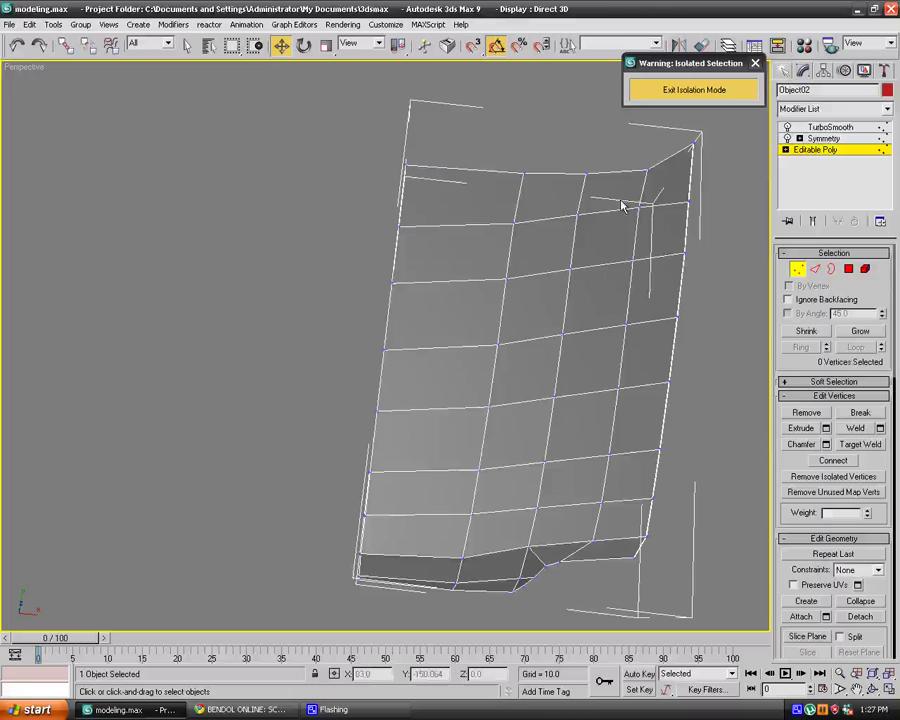
click(645, 205)
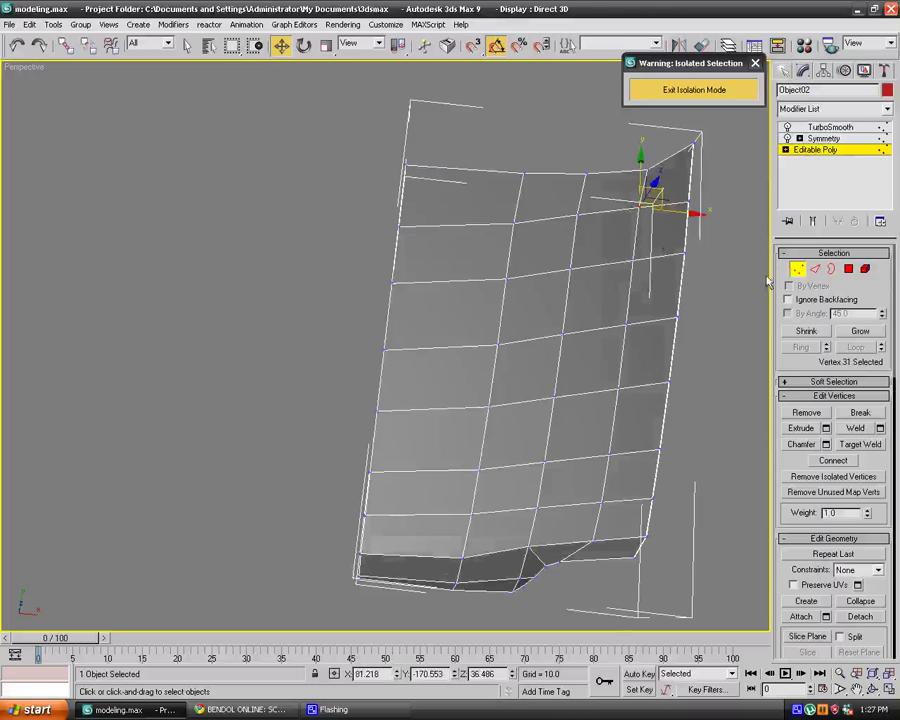
alt+middle_drag(709, 295, 543, 294)
drag(187, 207, 698, 498)
scroll(696, 494, down, 3)
click(665, 502)
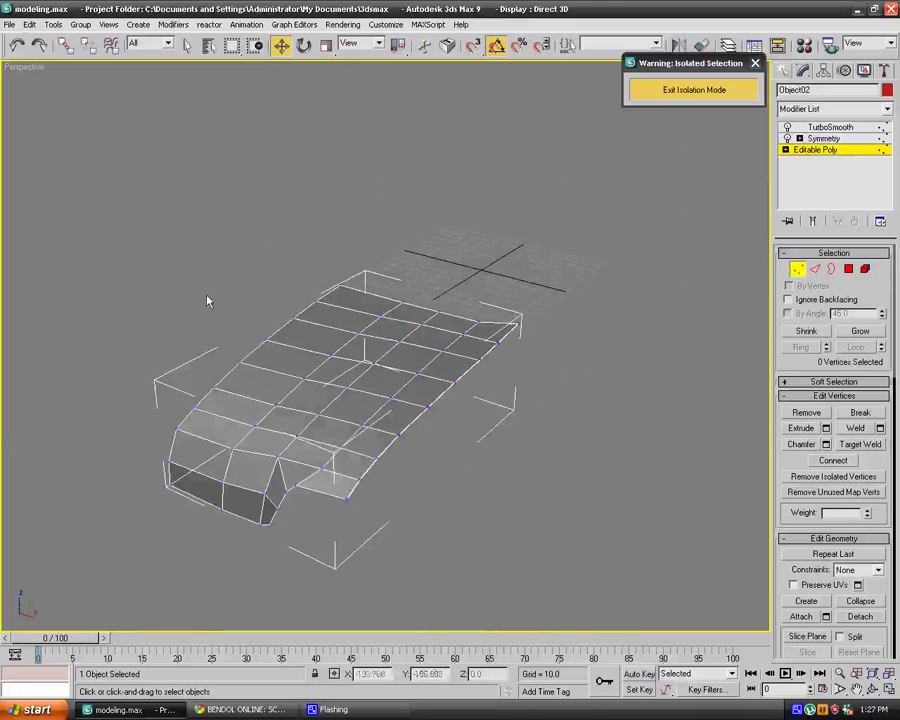
drag(123, 180, 673, 578)
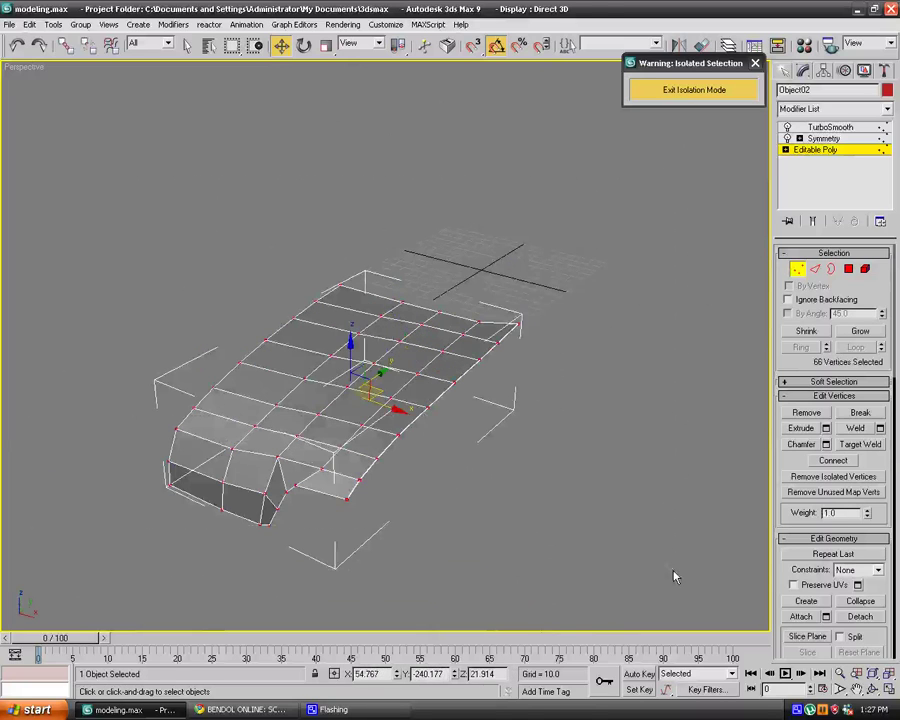
click(880, 428)
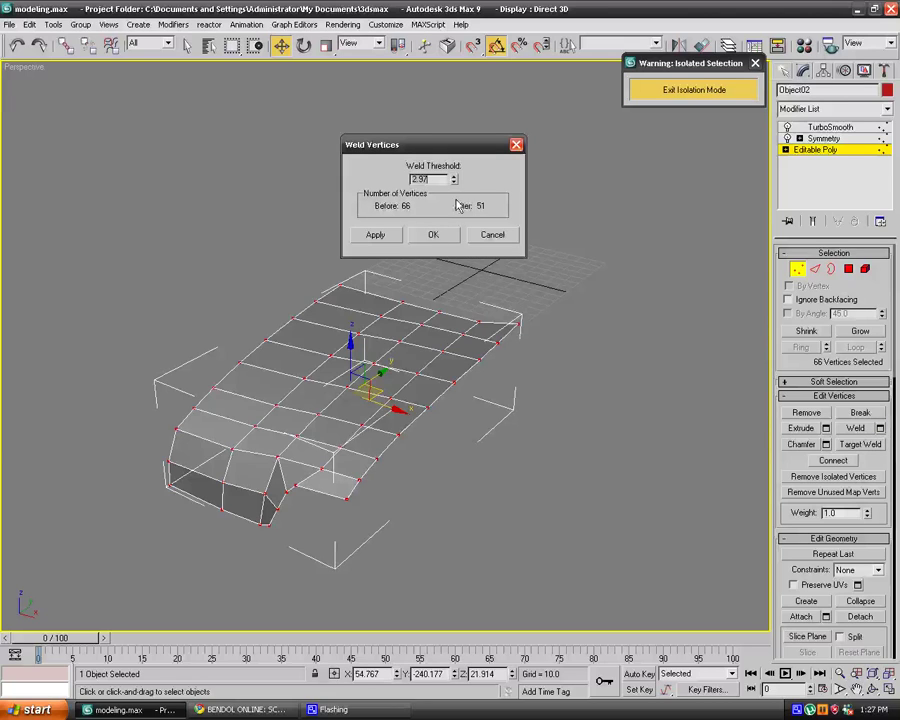
drag(453, 180, 433, 252)
click(454, 176)
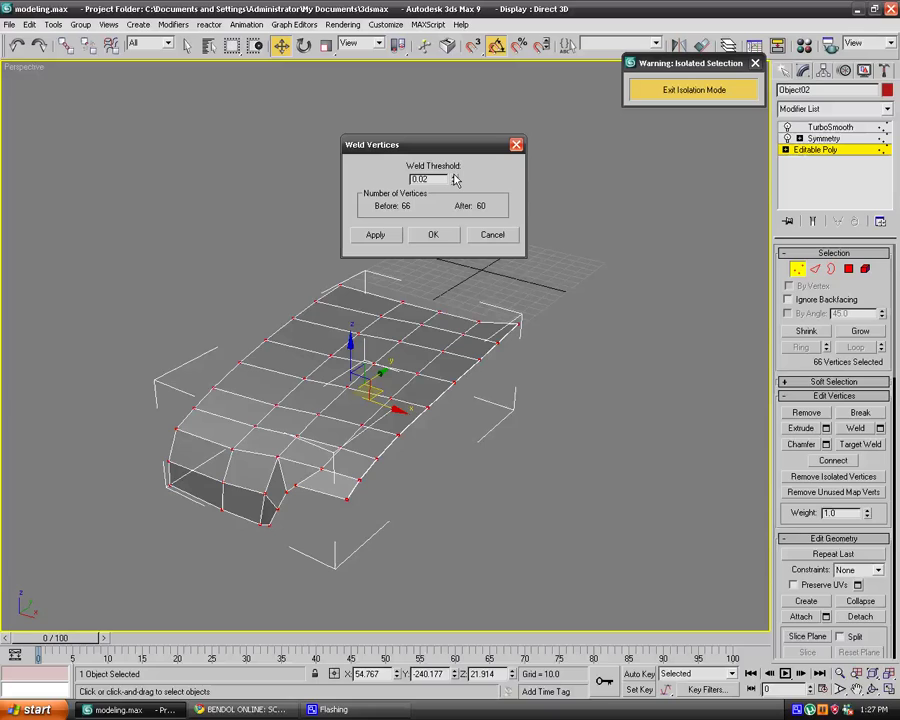
click(454, 176)
drag(455, 166, 455, 205)
click(494, 234)
click(463, 301)
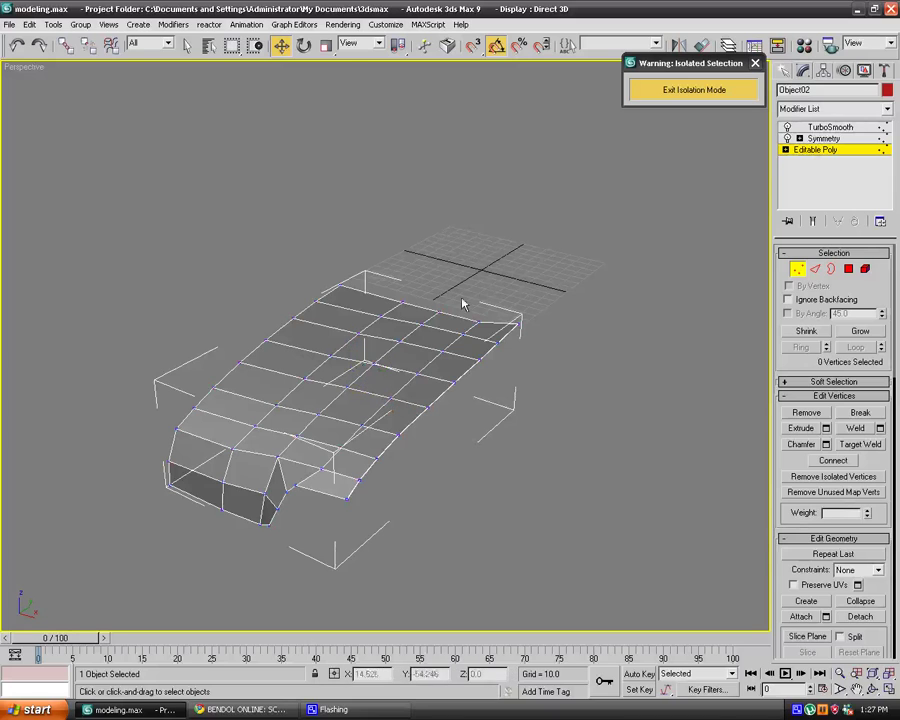
Weld all edges of the hood's base mesh and check the mirrored, smoothed hood.
click(815, 269)
drag(110, 213, 503, 497)
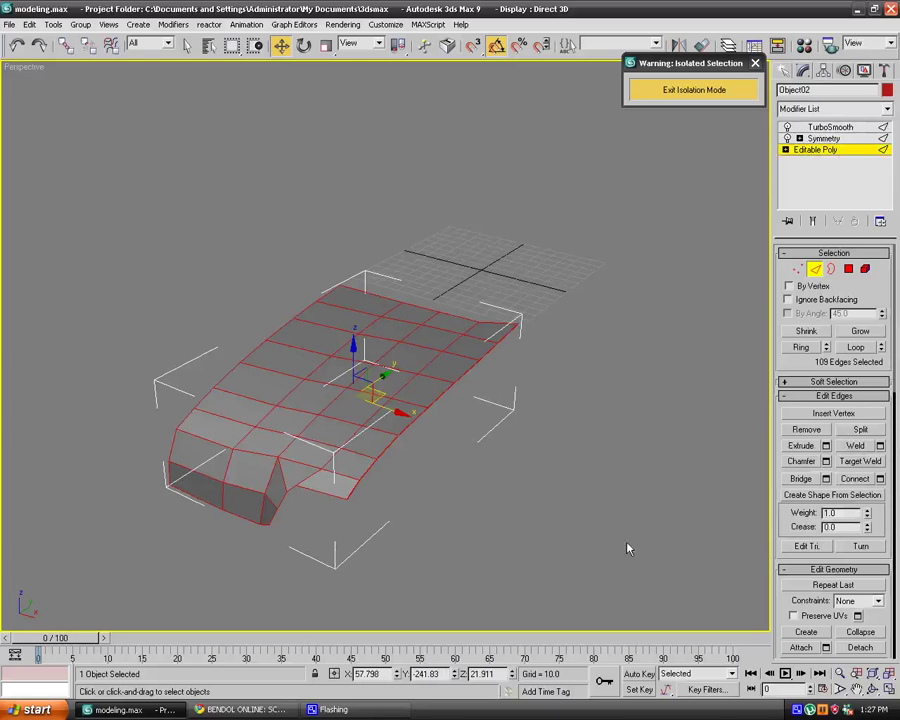
click(880, 445)
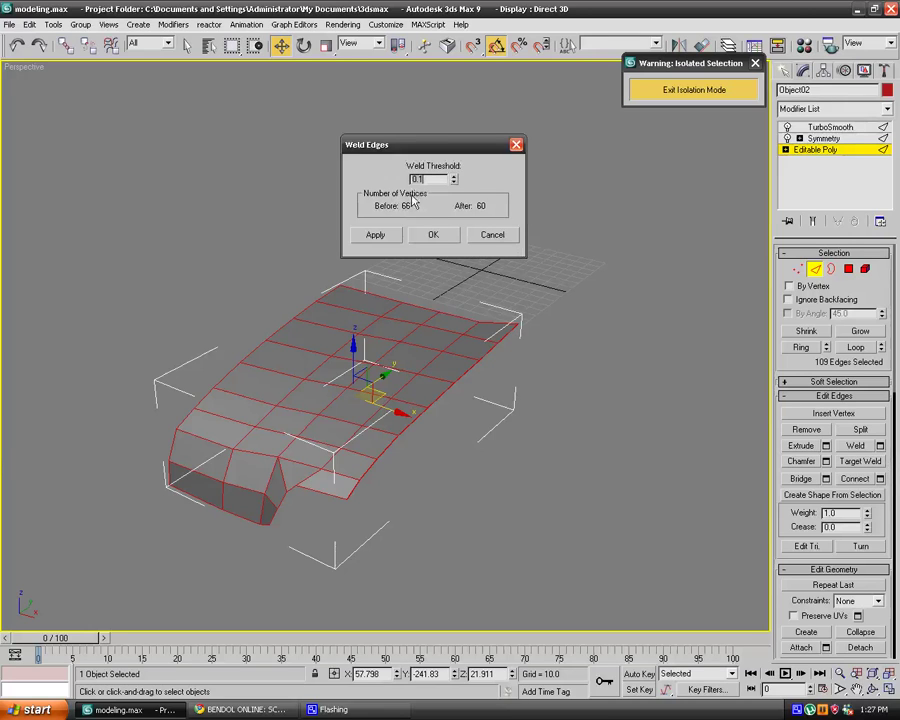
text(5)
click(432, 234)
click(831, 128)
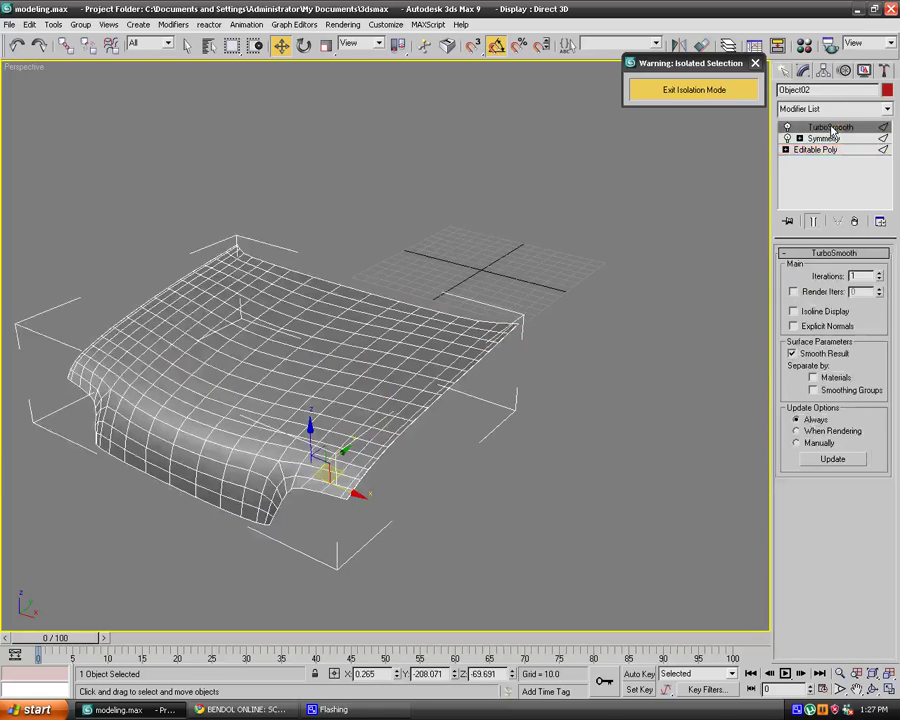
mouse_move(623, 320)
alt+middle_down()
mouse_move(478, 452)
mouse_move(410, 416)
mouse_move(420, 410)
alt+middle_up()
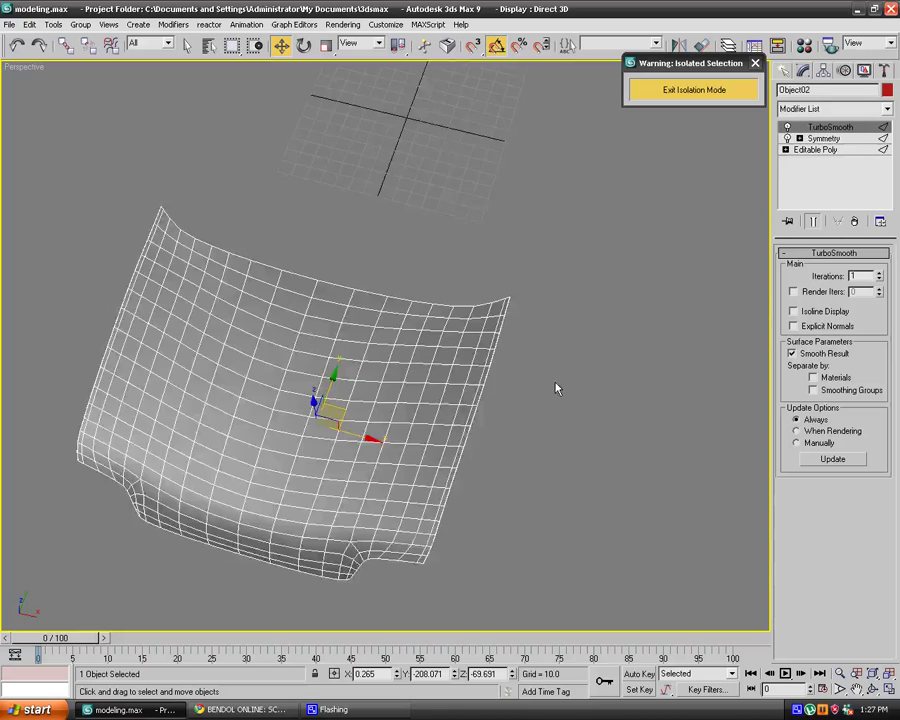
alt+middle_drag(556, 388, 530, 300)
Set the hood's TurboSmooth iterations to 2 and check the smoothed surface around its front outer corner.
click(816, 150)
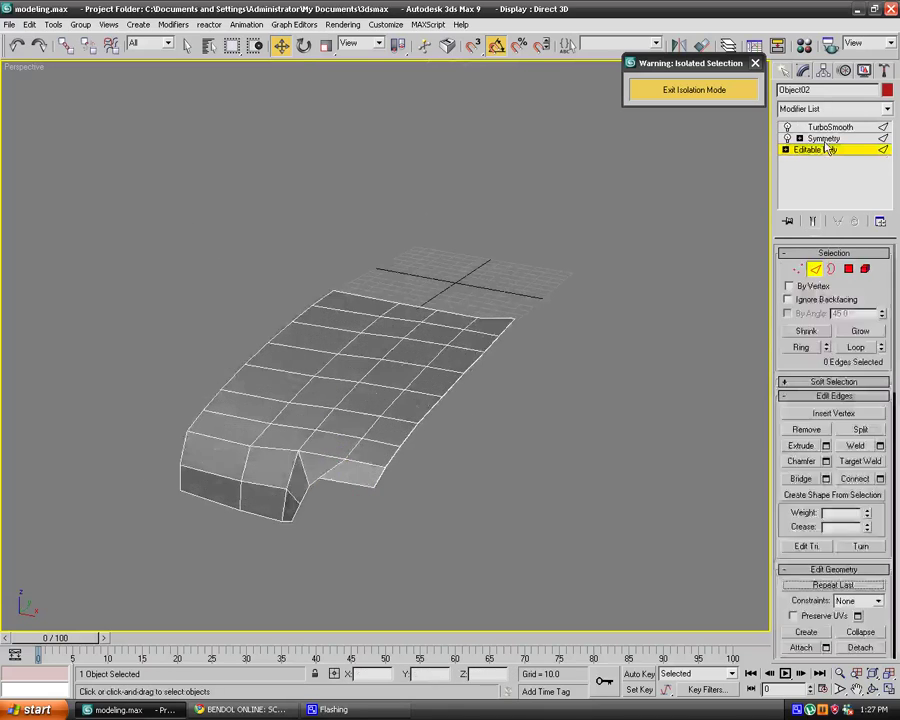
click(823, 138)
click(571, 452)
scroll(456, 414, up, 5)
click(456, 414)
middle_drag(518, 408, 617, 197)
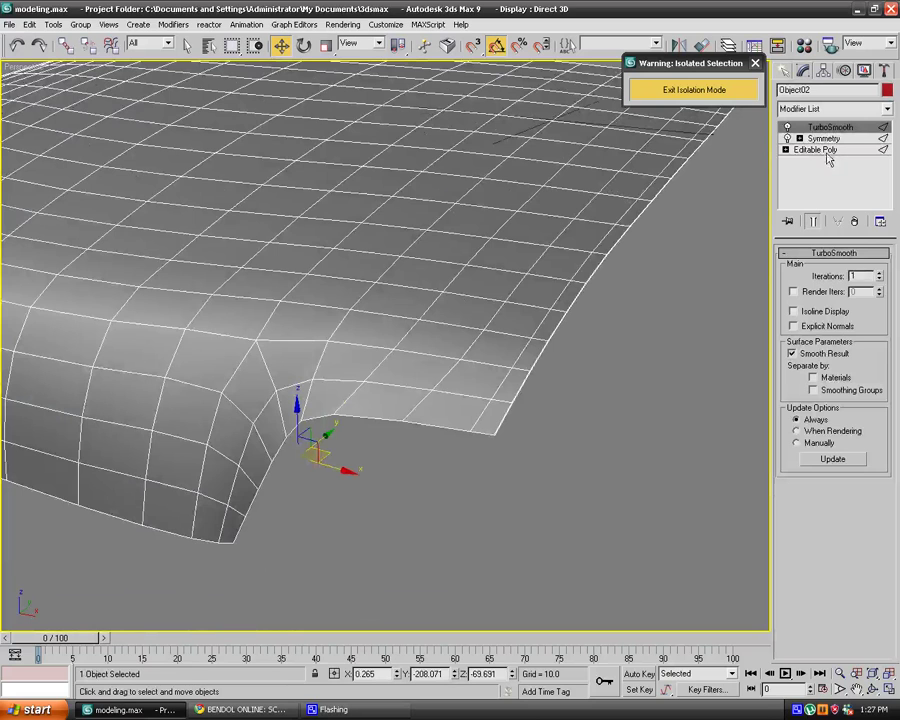
click(878, 274)
click(571, 387)
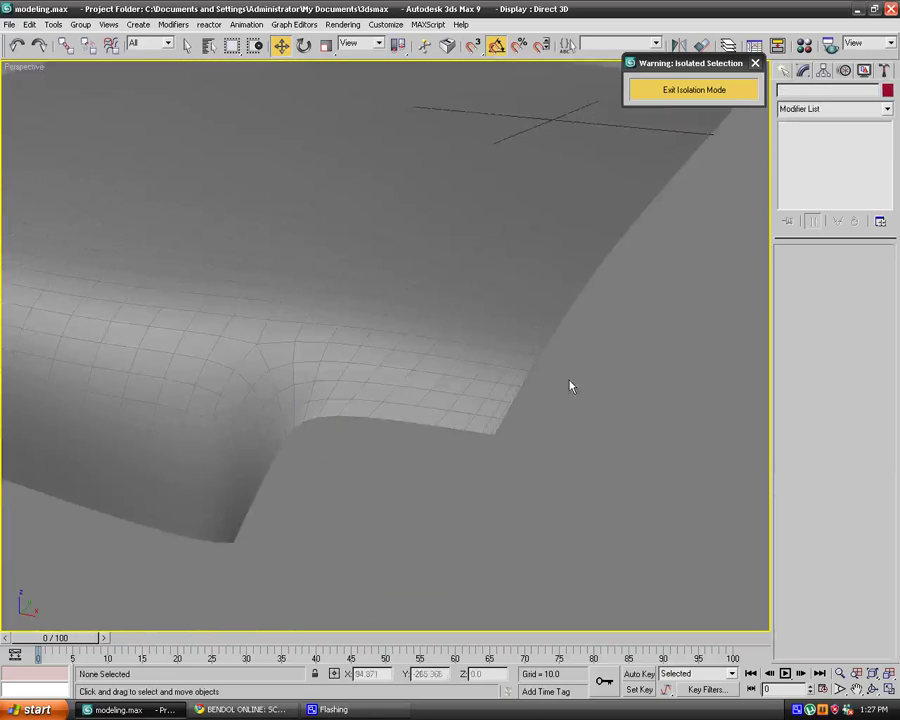
alt+middle_drag(565, 422, 529, 313)
click(685, 206)
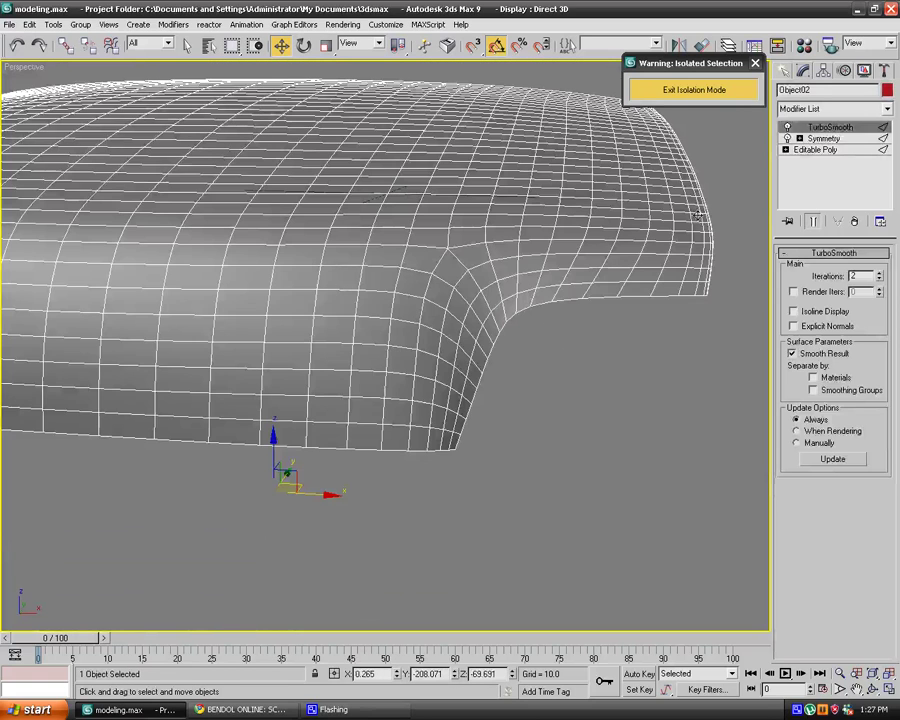
Check the edge loop along the hood's outer side in the Editable Poly base mesh.
click(834, 150)
click(815, 269)
alt+middle_drag(745, 296, 671, 276)
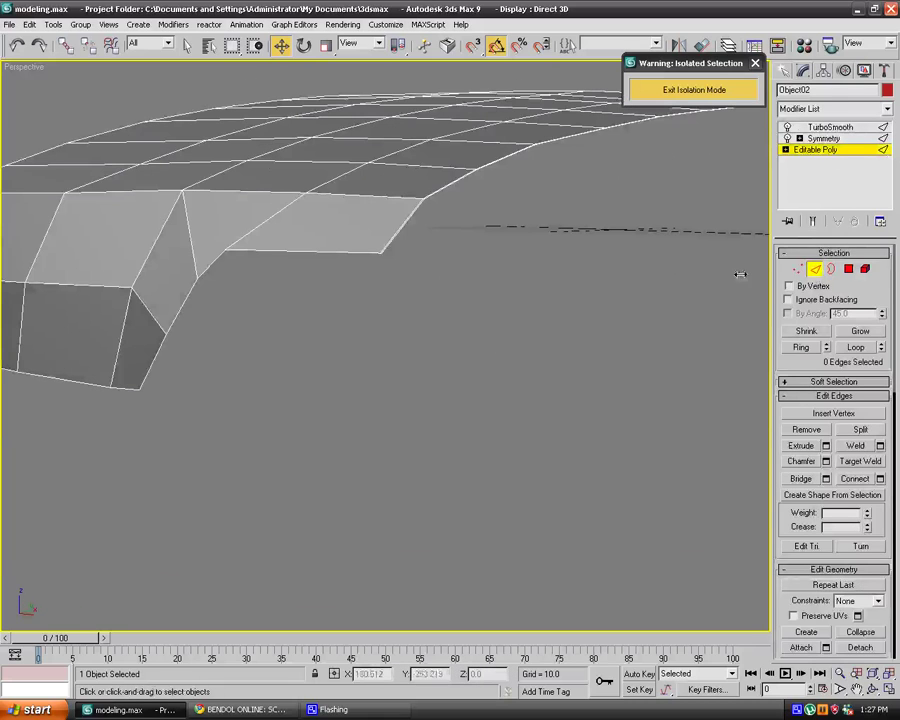
scroll(480, 190, up, 5)
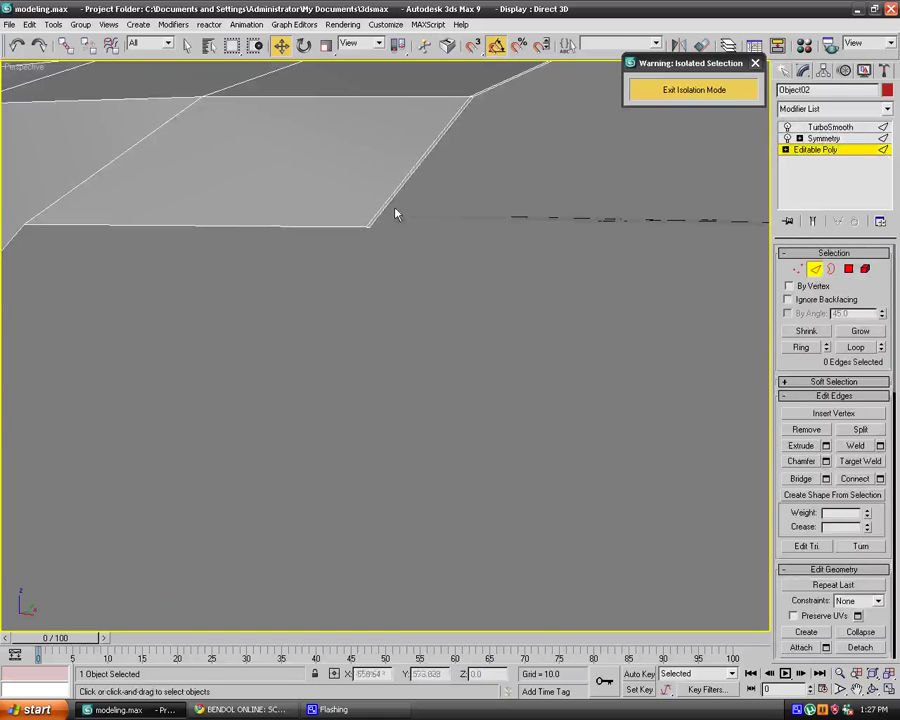
click(388, 205)
click(860, 349)
scroll(526, 280, down, 5)
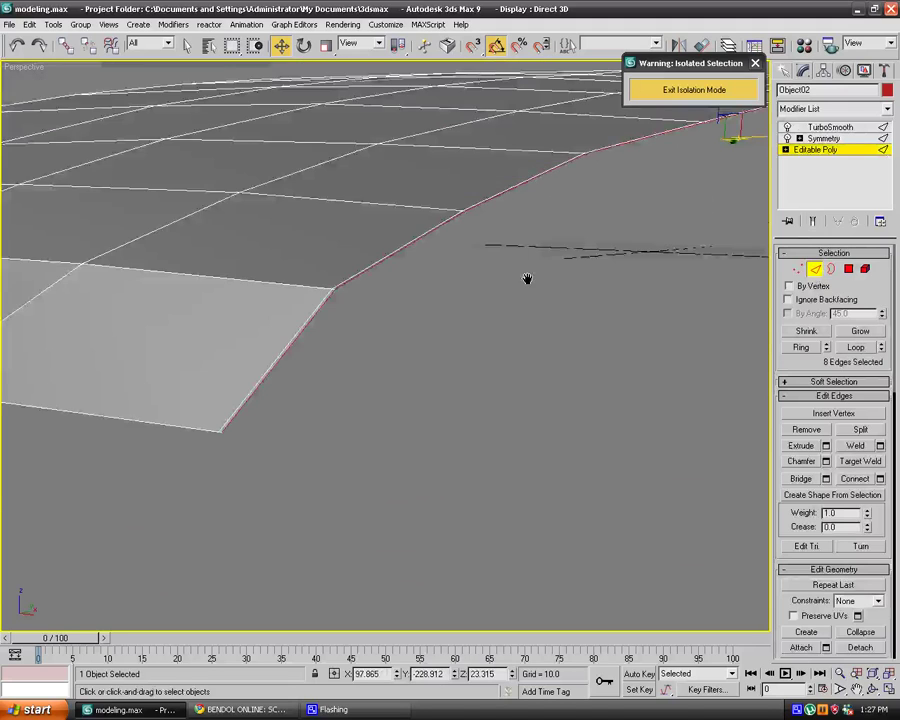
click(719, 237)
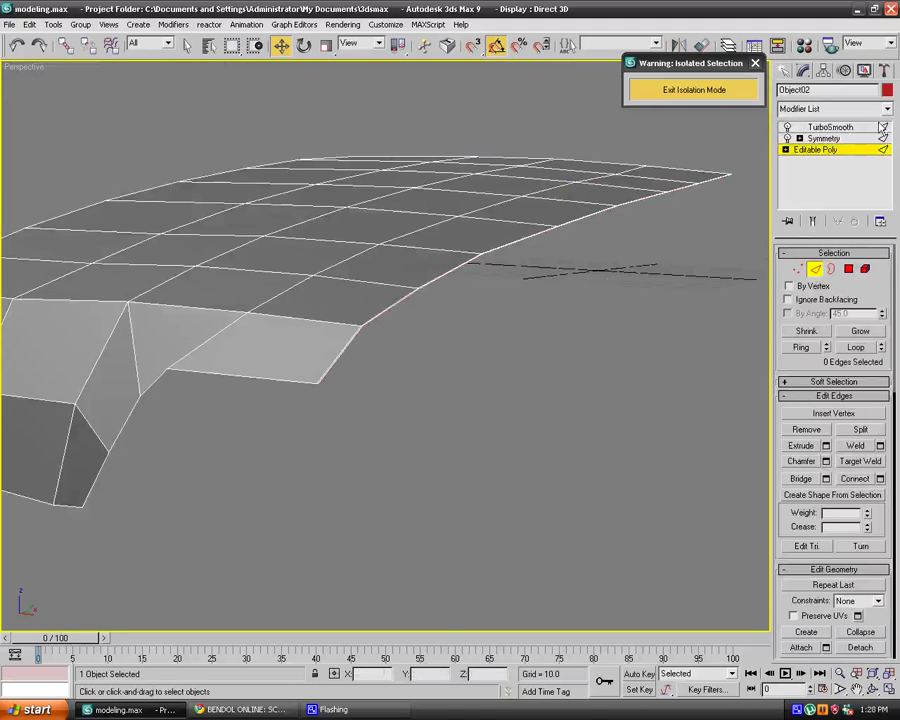
Add a Shell modifier between the hood's Editable Poly and Symmetry, and turn off TurboSmooth to view the shelled low-poly mesh.
click(885, 108)
scroll(876, 356, down, 10)
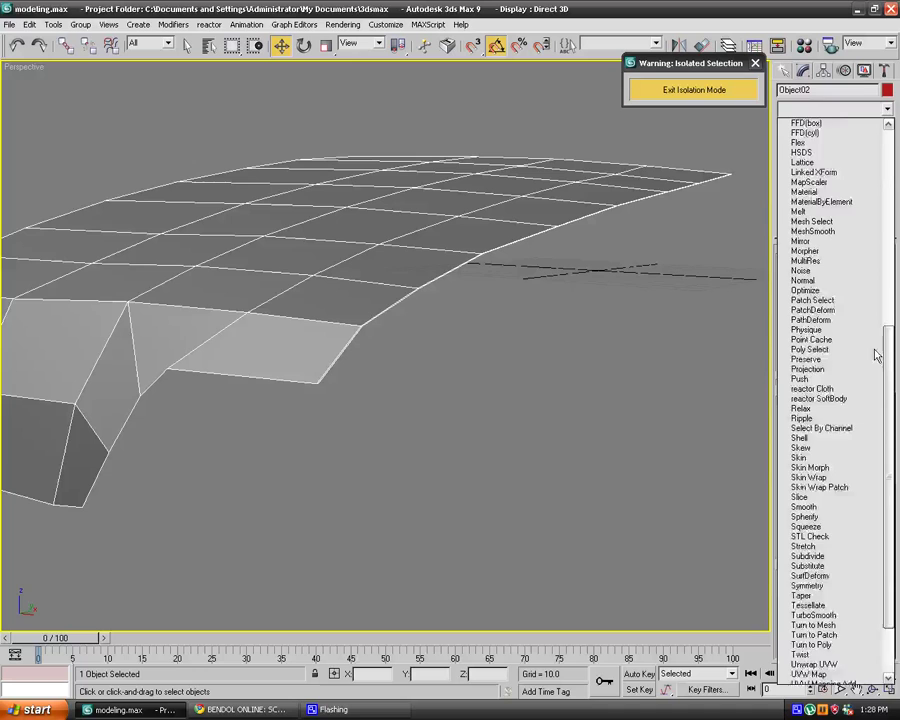
scroll(876, 356, down, 3)
click(846, 360)
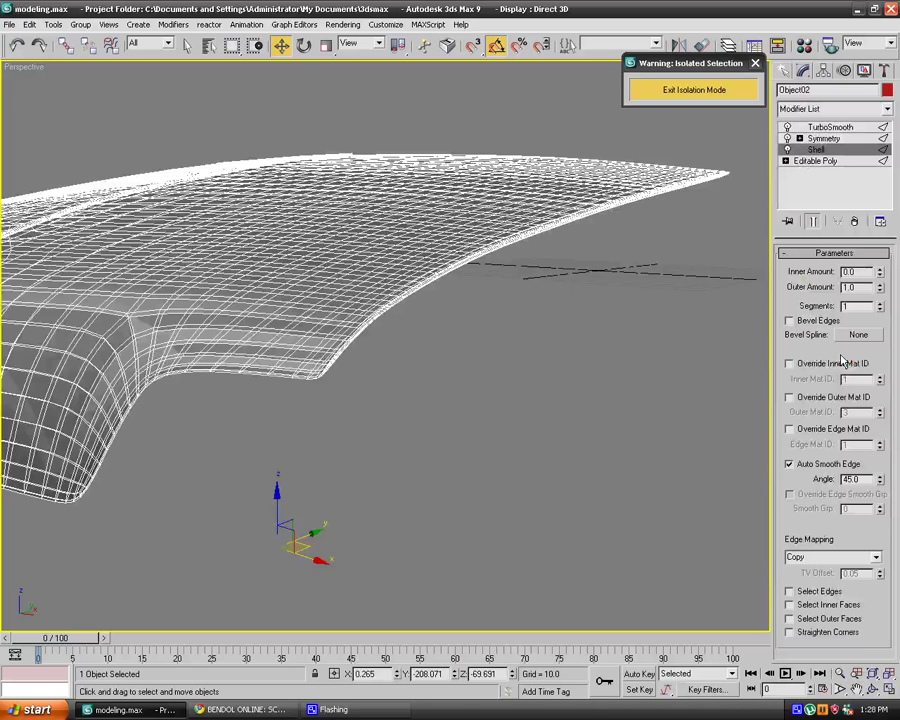
click(787, 128)
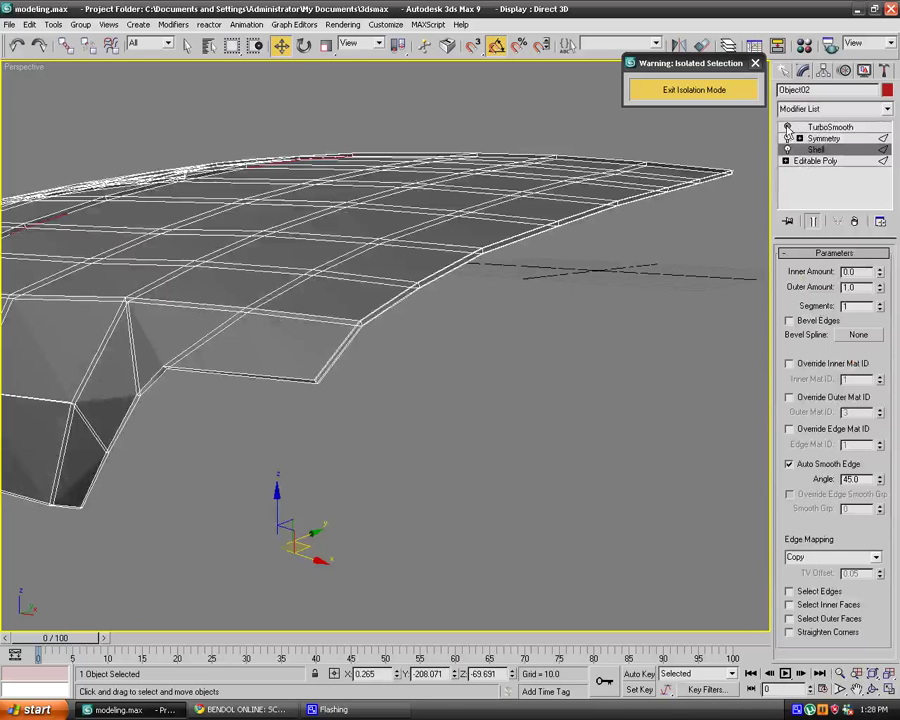
click(512, 347)
click(373, 311)
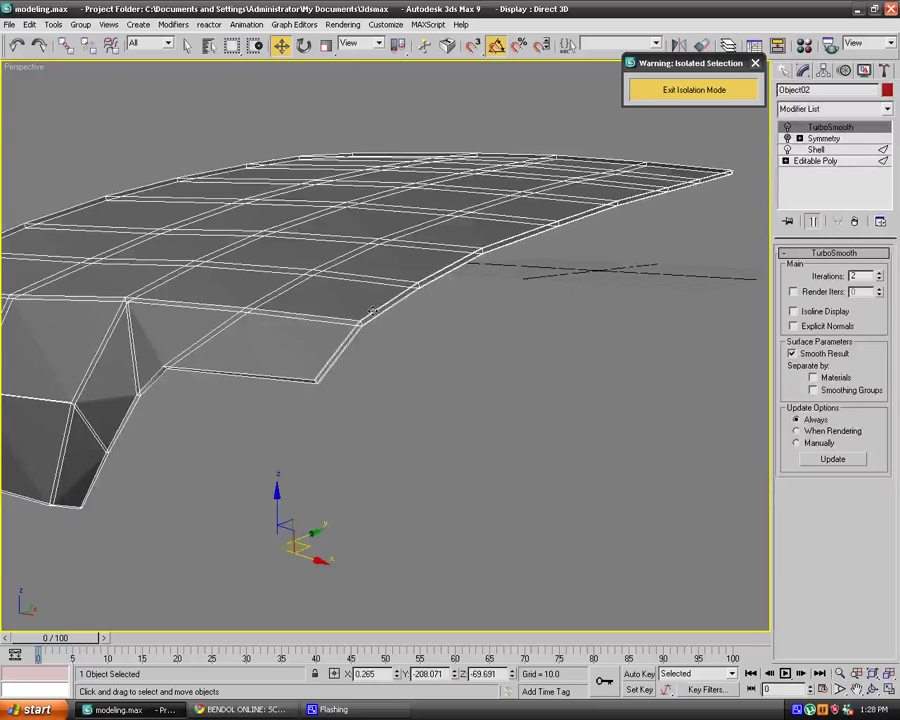
Set the hood's Shell modifier to an outer amount of 0 and an inner amount of 1.39.
click(816, 149)
right_click(877, 290)
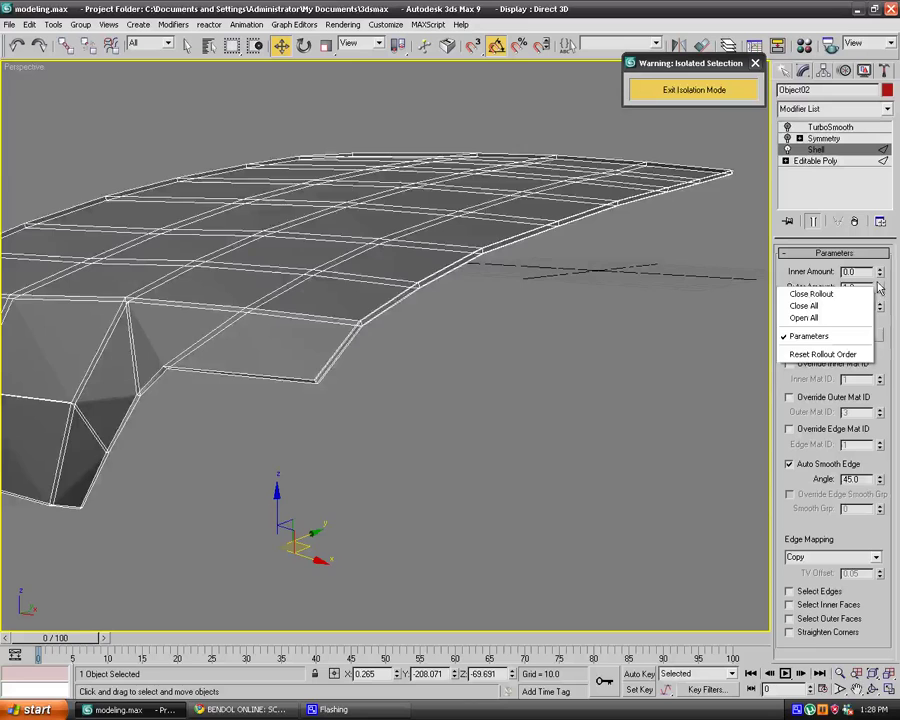
right_click(880, 292)
drag(880, 275, 862, 170)
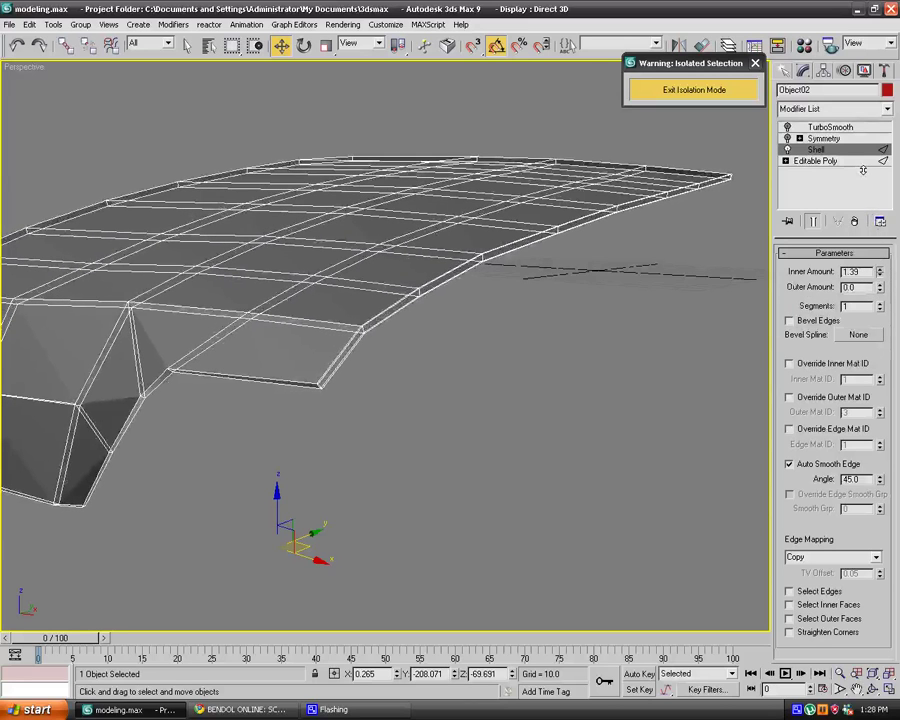
click(566, 325)
click(311, 275)
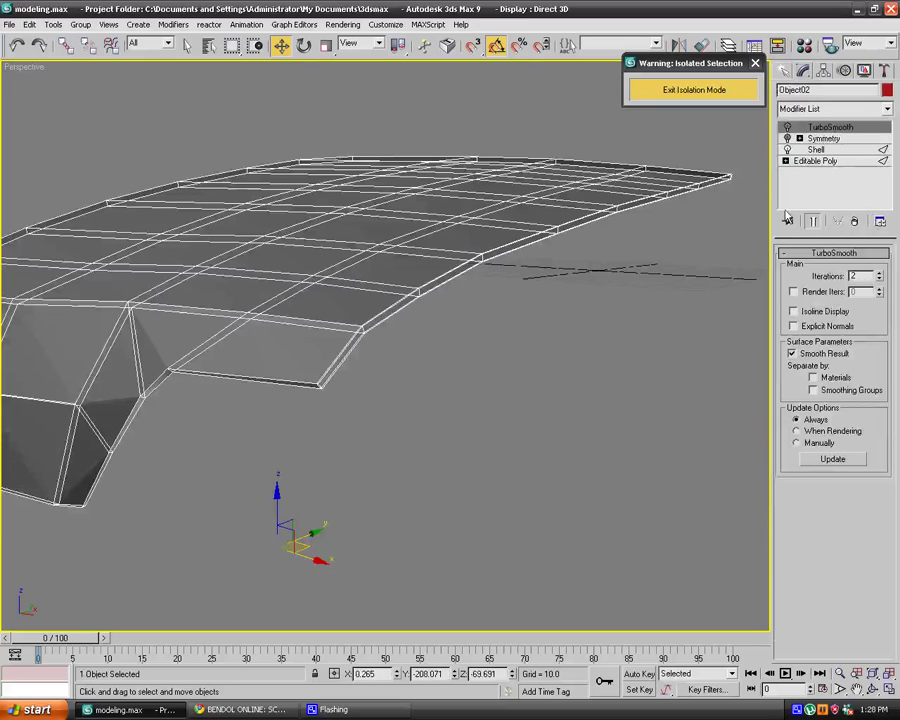
Collapse the Shell modifier into the hood's base object, keeping Symmetry and TurboSmooth above it, and save the scene.
click(812, 161)
click(817, 149)
right_click(816, 150)
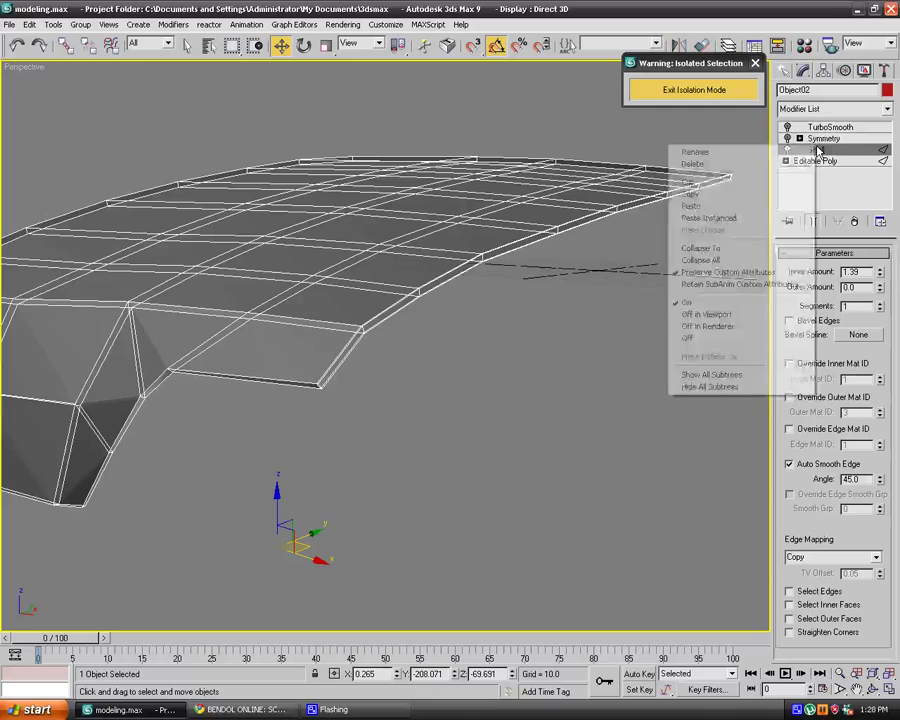
click(724, 254)
click(519, 412)
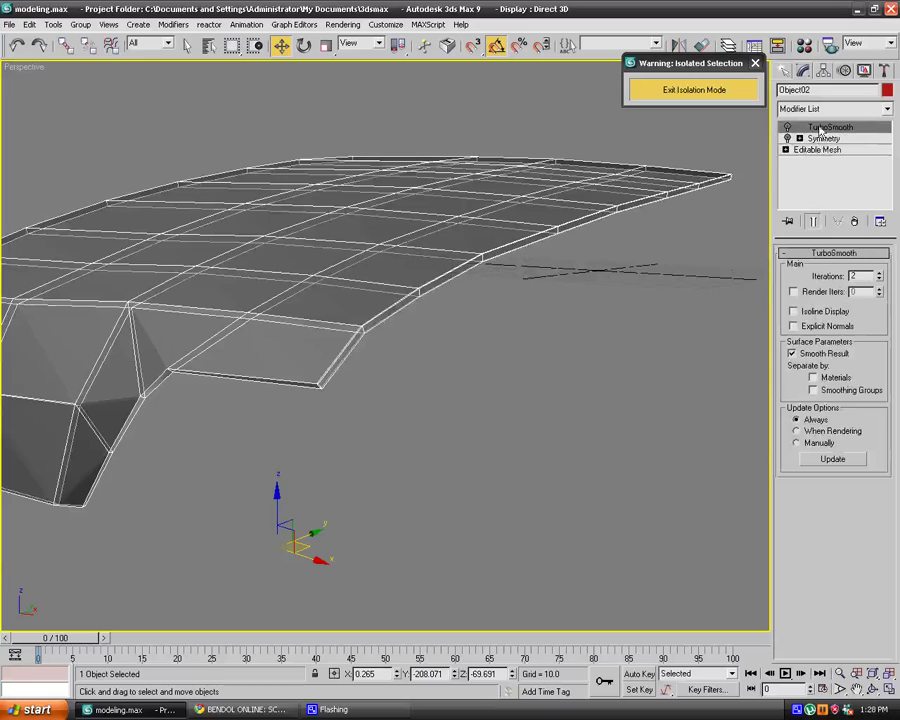
mouse_move(761, 226)
alt+middle_down()
mouse_move(573, 372)
mouse_move(430, 320)
alt+middle_up()
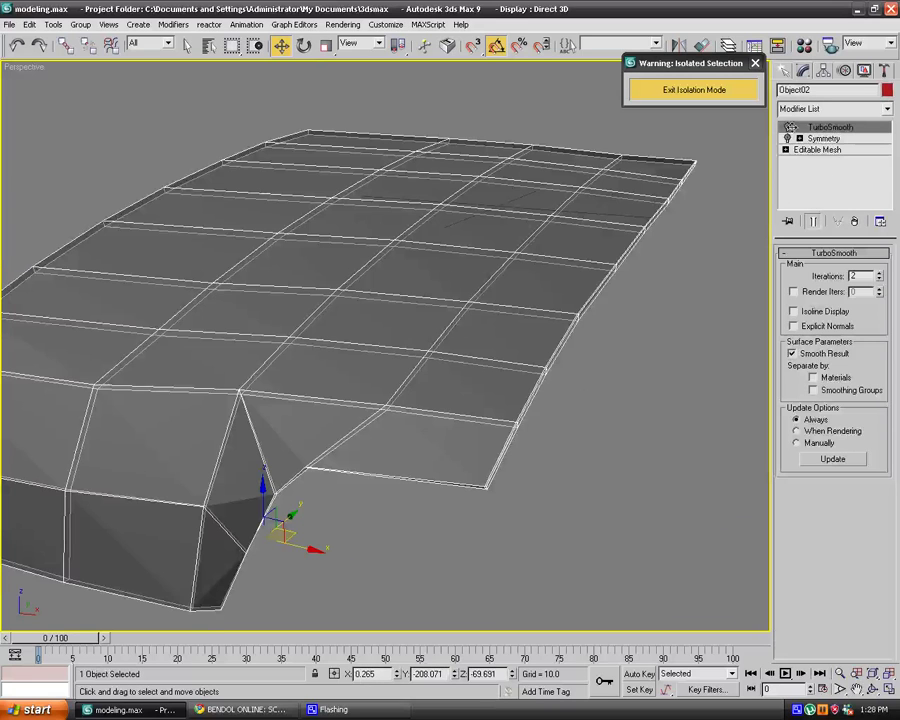
key(ctrl+s)
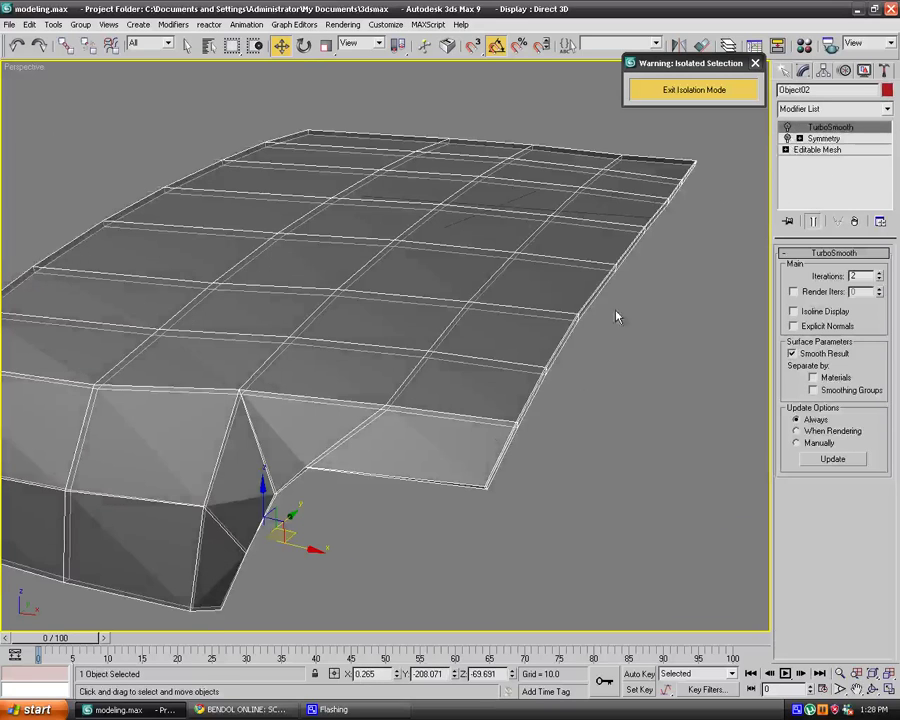
alt+middle_drag(615, 316, 592, 280)
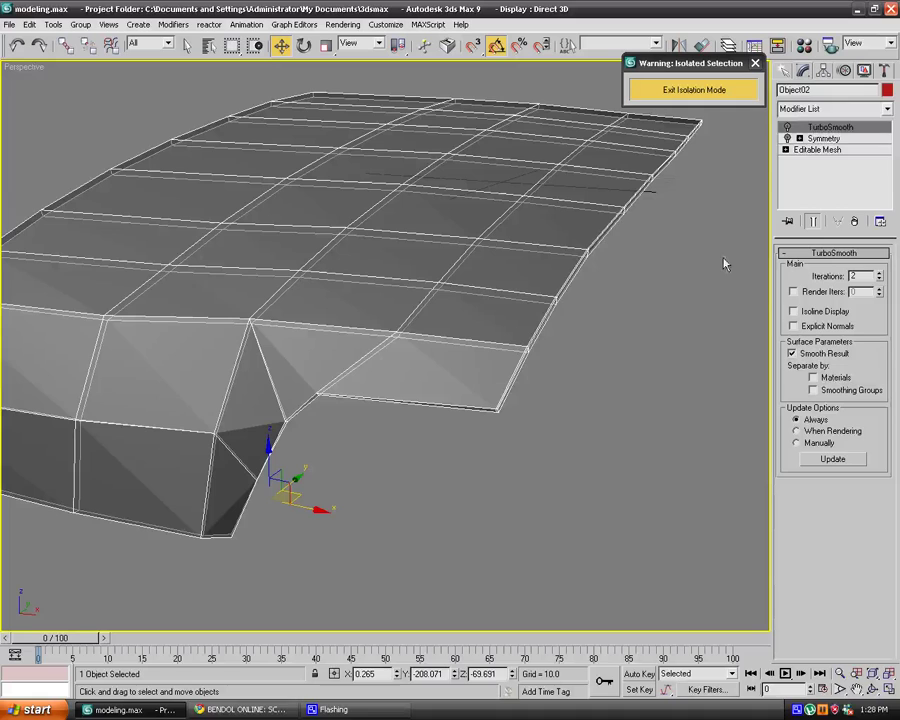
Convert the hood with its whole modifier stack to an Editable Poly.
click(806, 151)
right_click(790, 150)
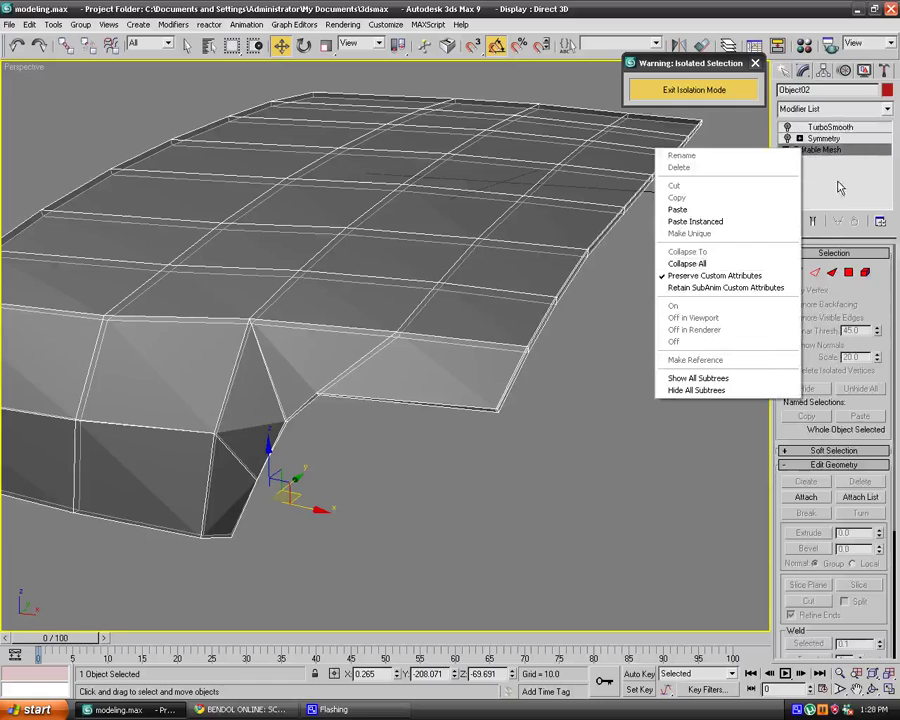
right_click(820, 153)
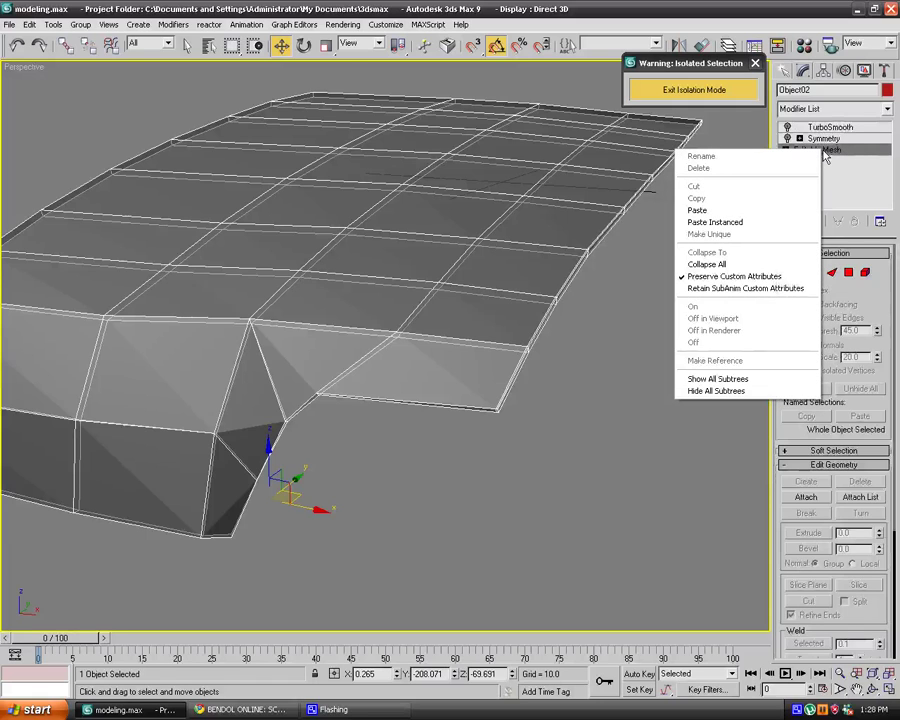
click(635, 277)
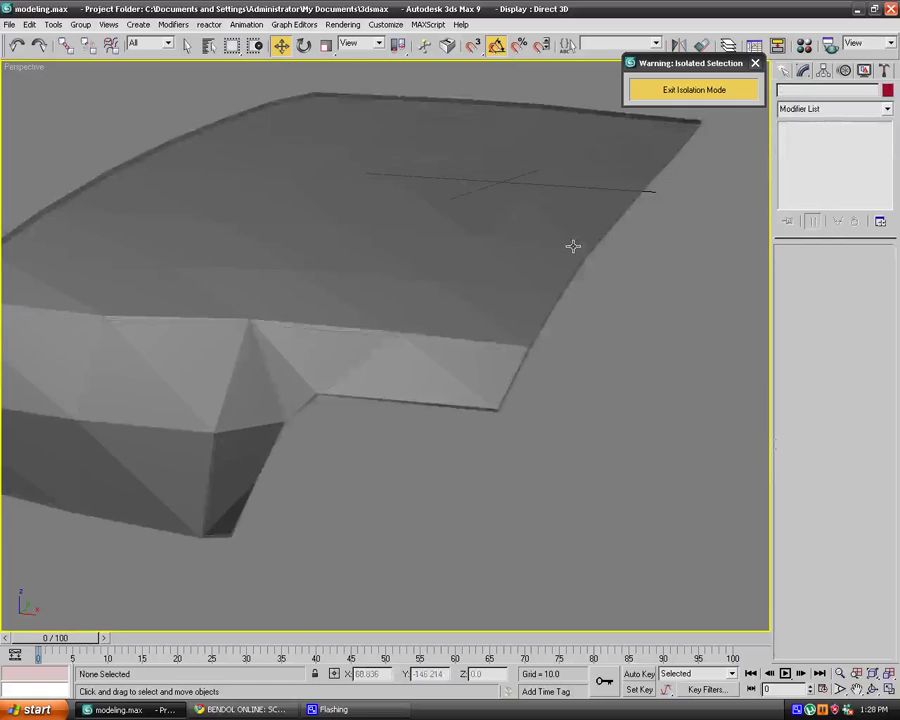
click(546, 223)
right_click(593, 332)
mouse_move(640, 450)
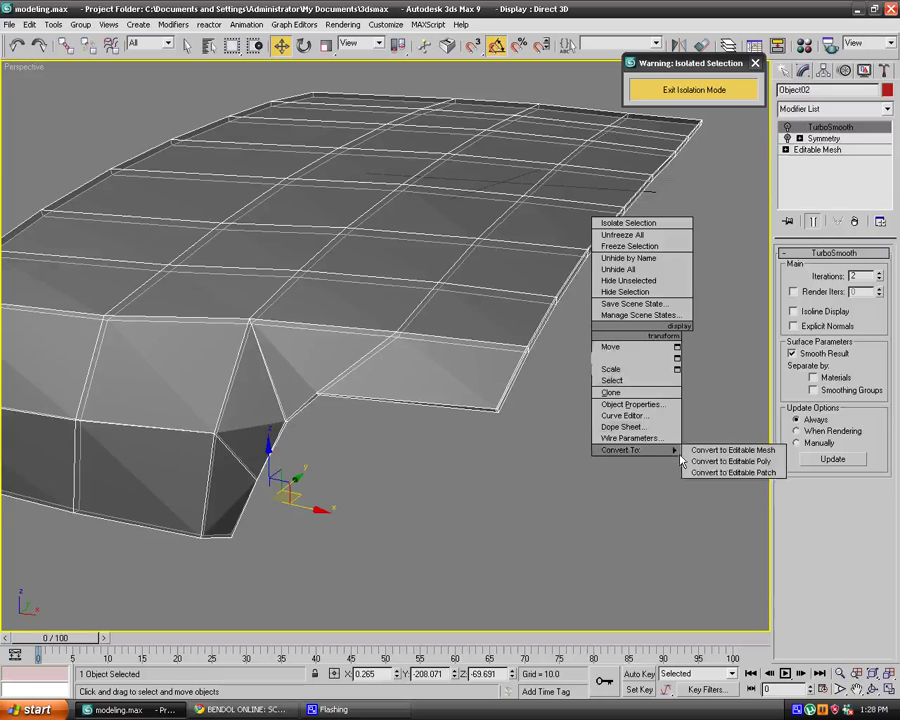
click(735, 460)
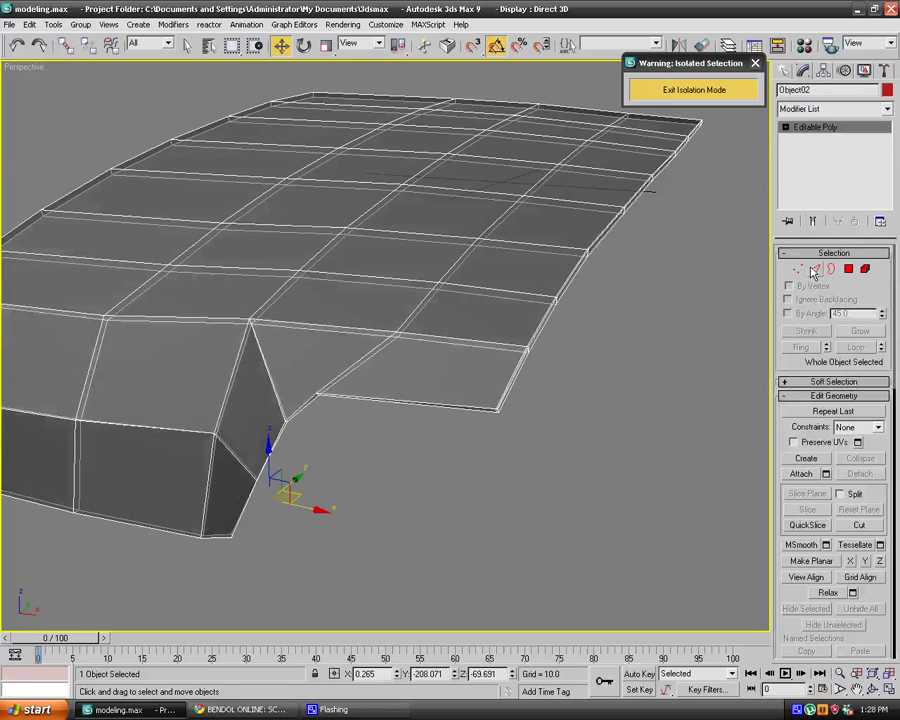
Ring-select the thickness edges around the hood's rim and connect them with 2 segments and a pinch of 30.
key(2)
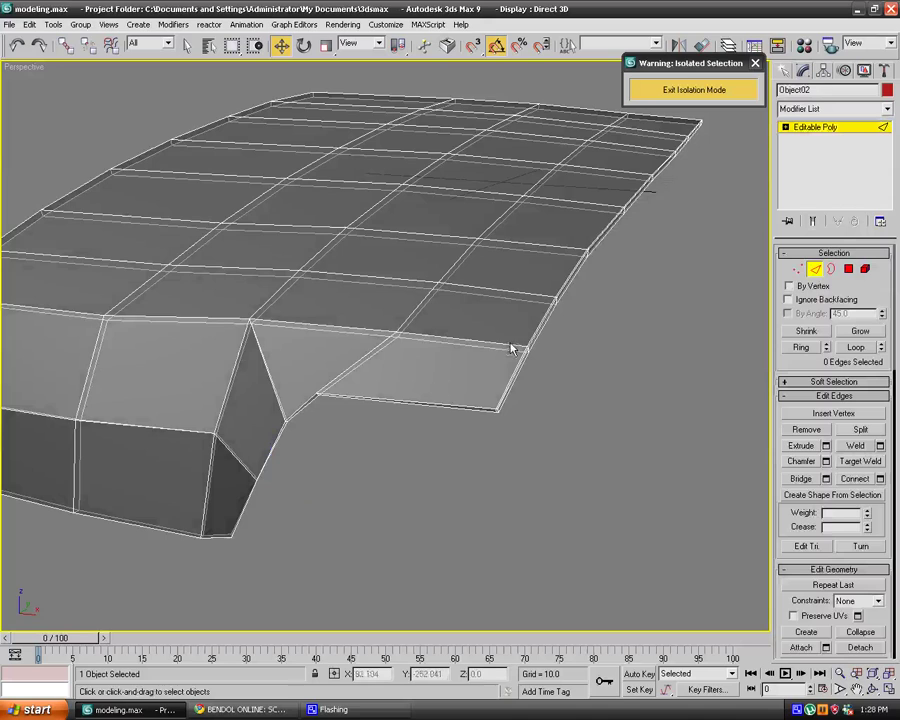
click(512, 347)
click(613, 392)
scroll(632, 445, up, 5)
scroll(630, 438, down, 4)
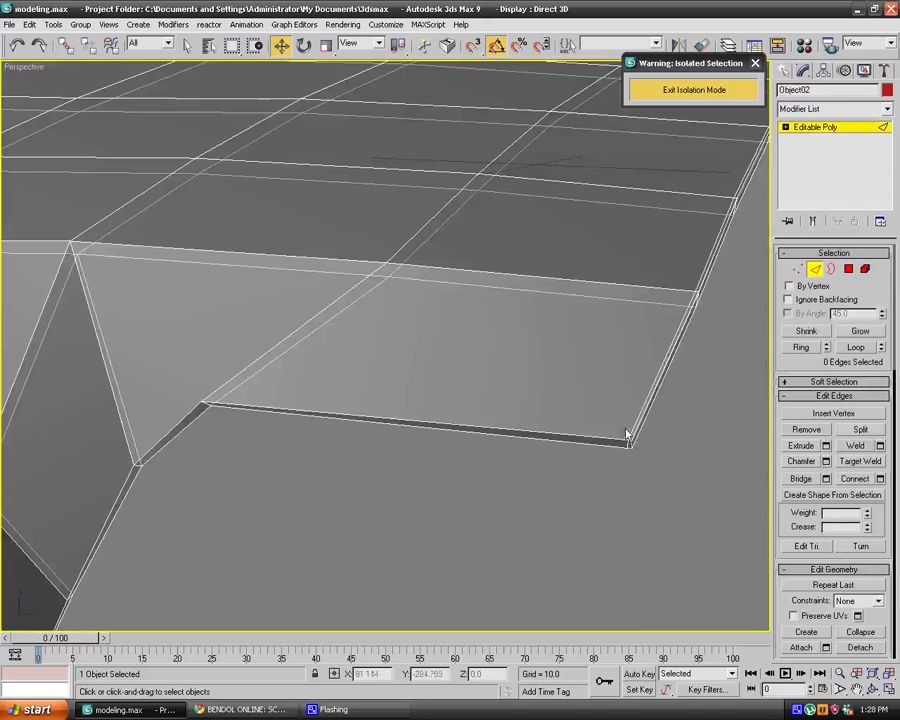
click(632, 437)
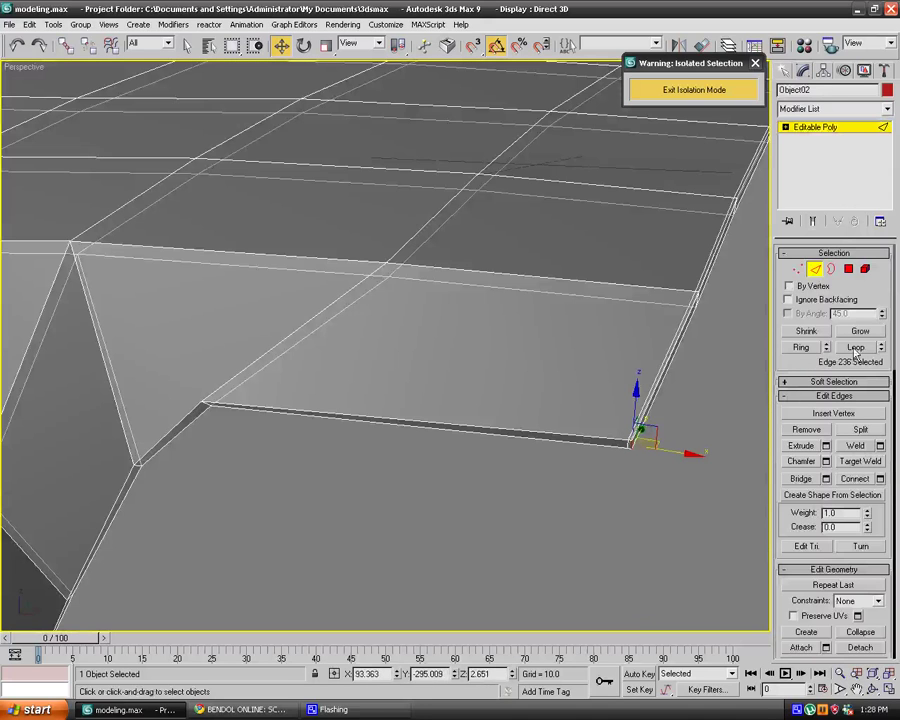
click(879, 481)
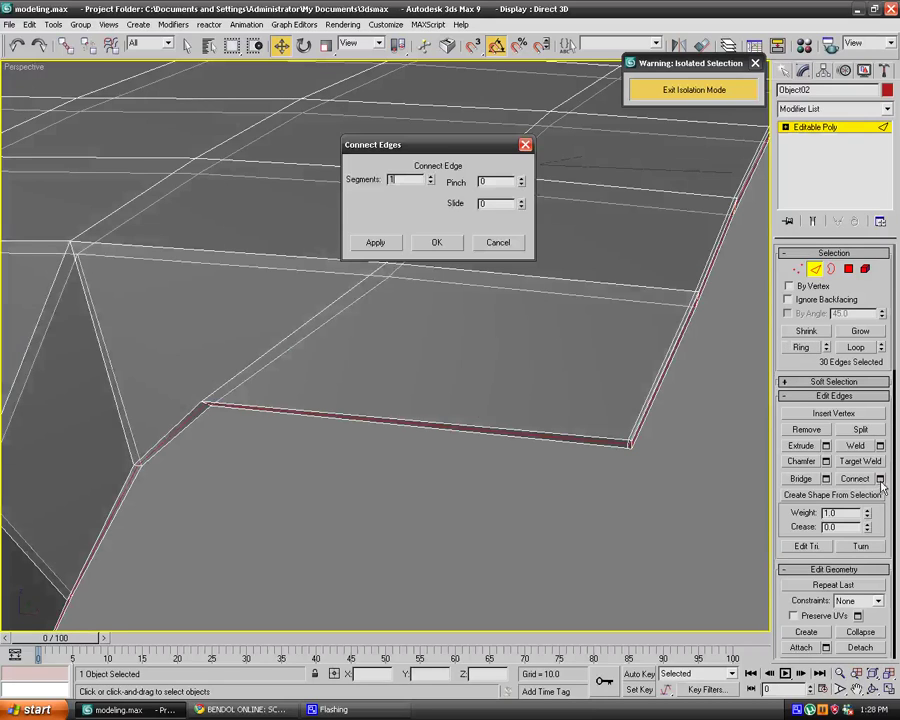
click(430, 177)
drag(519, 183, 519, 155)
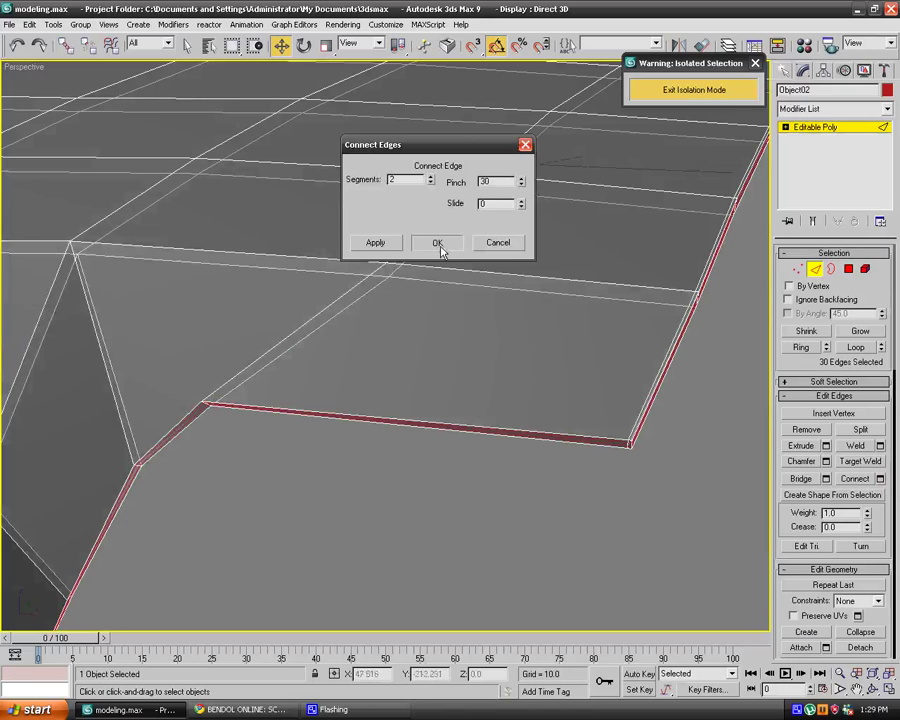
click(437, 242)
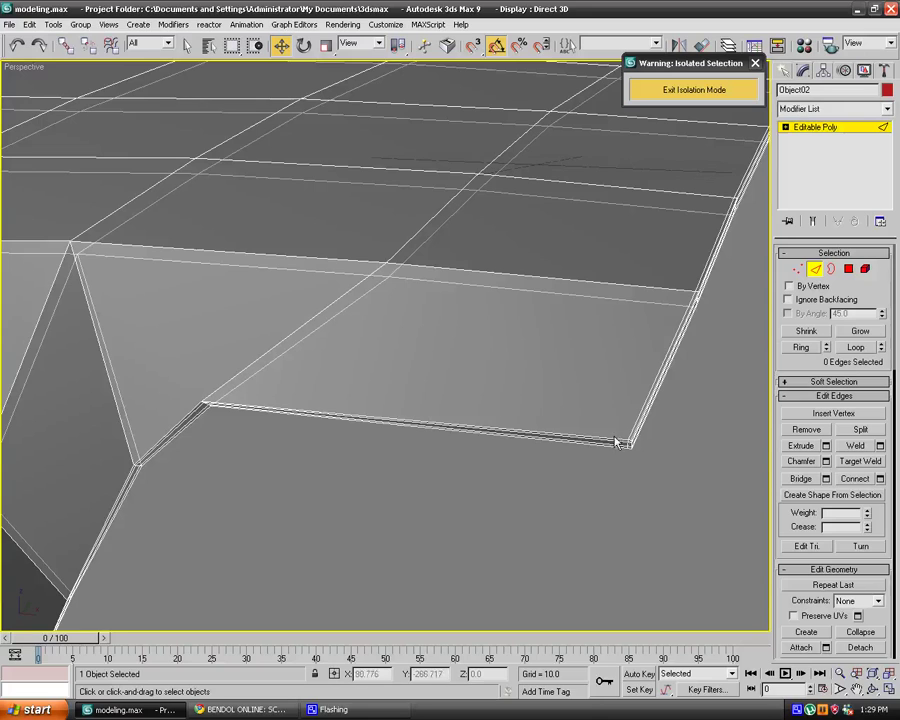
Connect the ring of crosswise edges beside the hood's outer side with 1 segment, pinch 0 and slide 95.
click(618, 443)
click(802, 349)
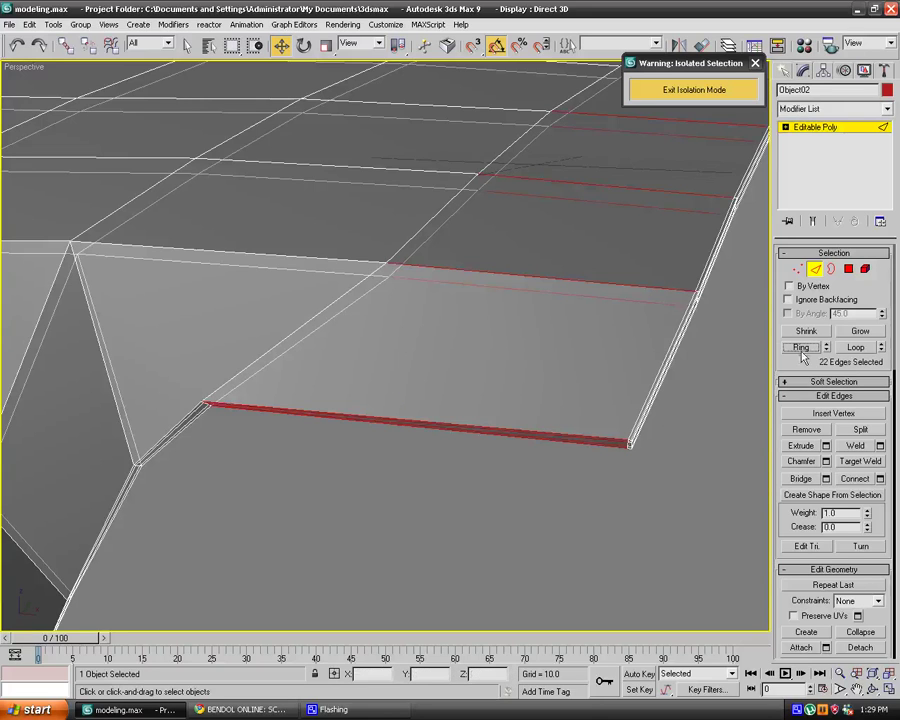
click(880, 479)
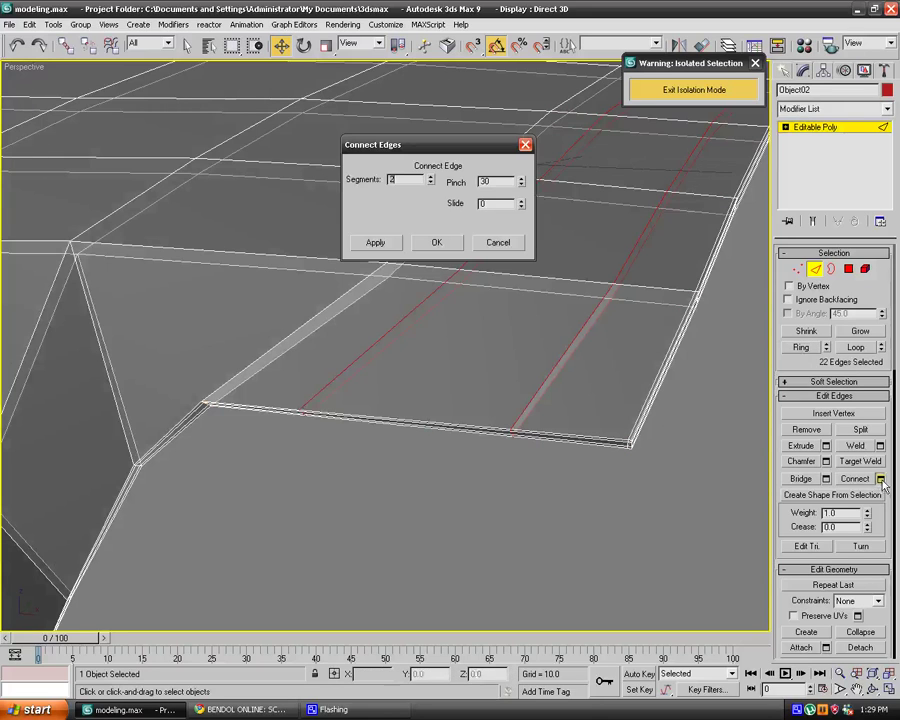
click(431, 184)
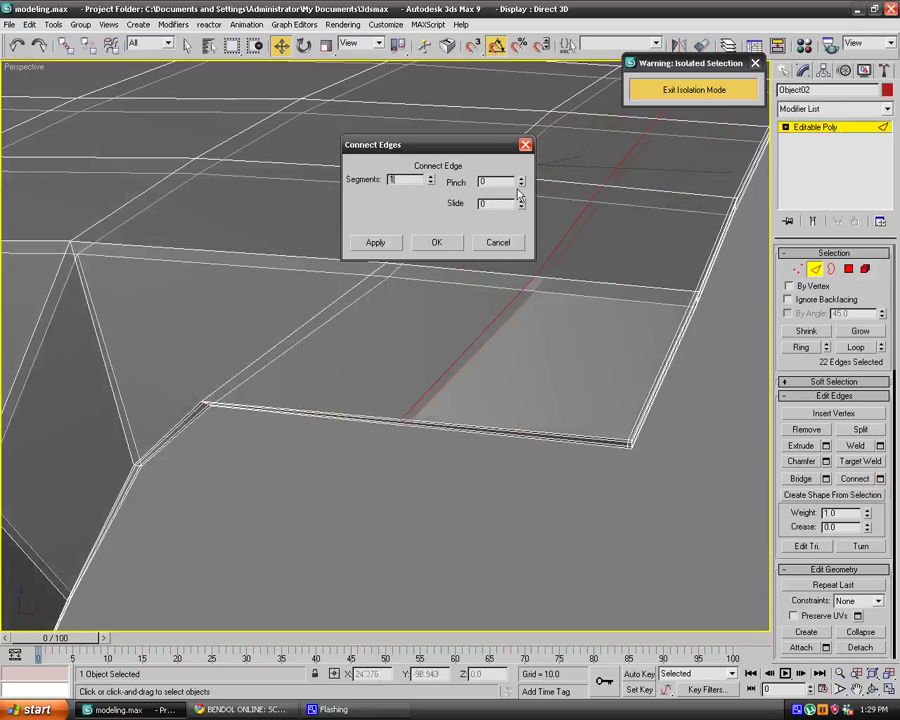
drag(520, 205, 517, 63)
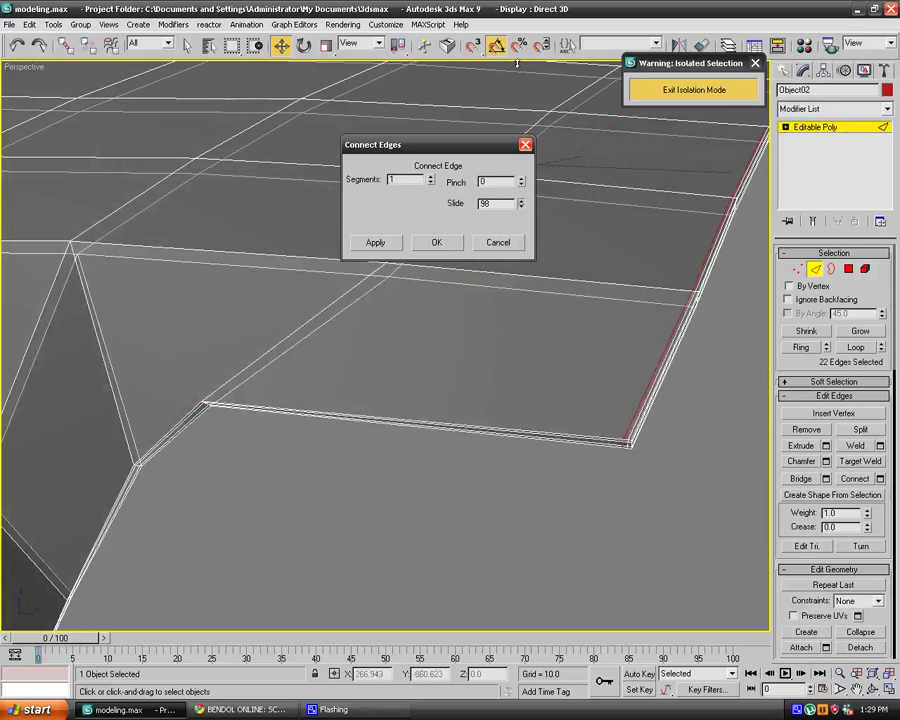
click(436, 242)
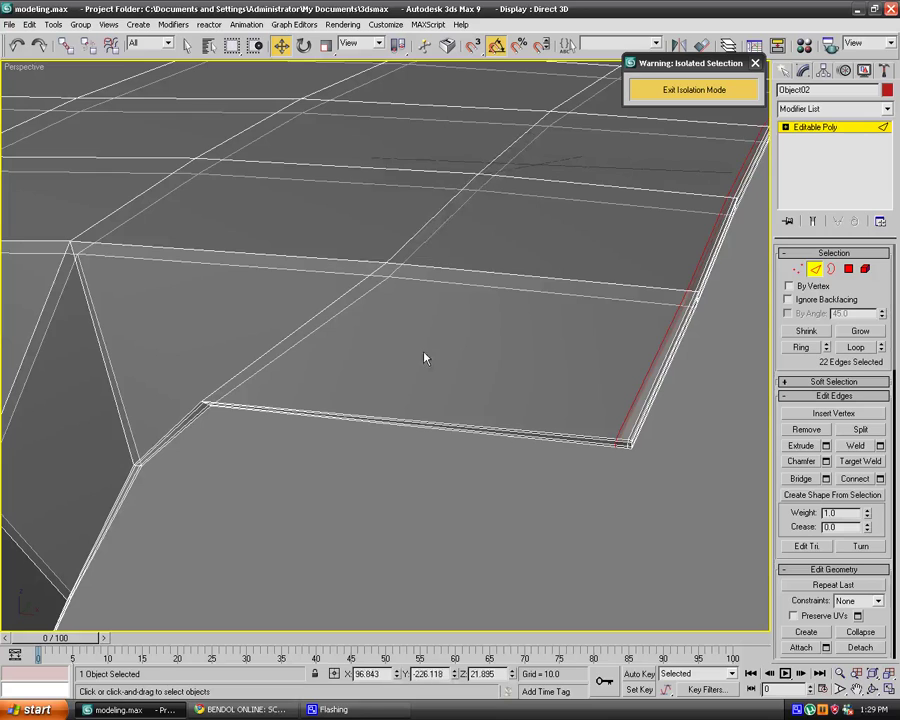
Connect the edge ring along the bottom of the hood's front lip with 1 segment and a slide of 95.
click(378, 500)
middle_drag(378, 500, 508, 427)
scroll(519, 425, down, 4)
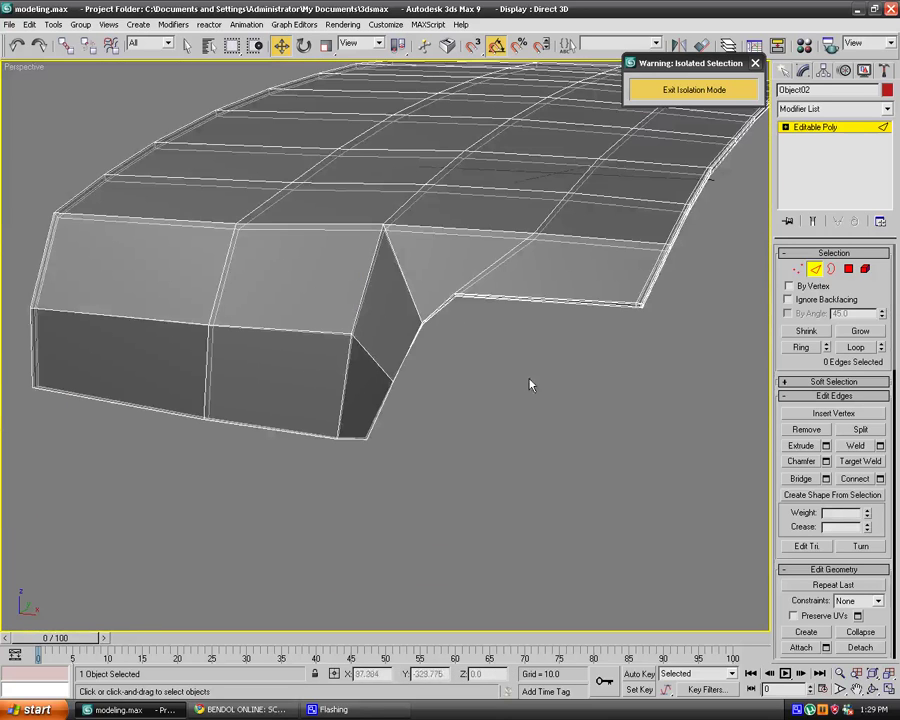
alt+middle_drag(529, 379, 479, 412)
click(551, 413)
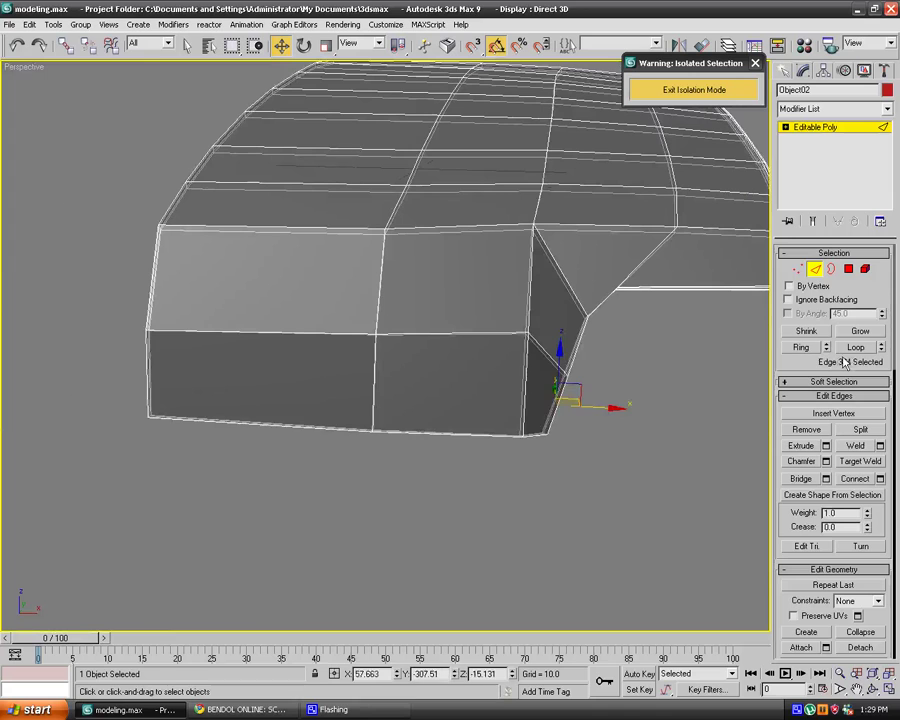
click(802, 348)
click(879, 479)
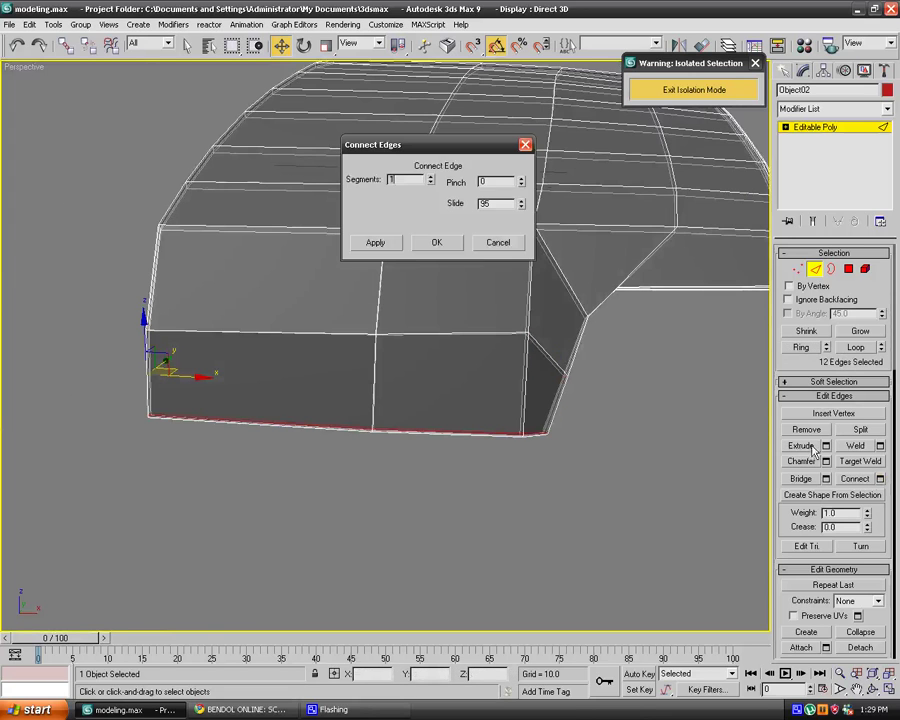
click(436, 242)
click(701, 335)
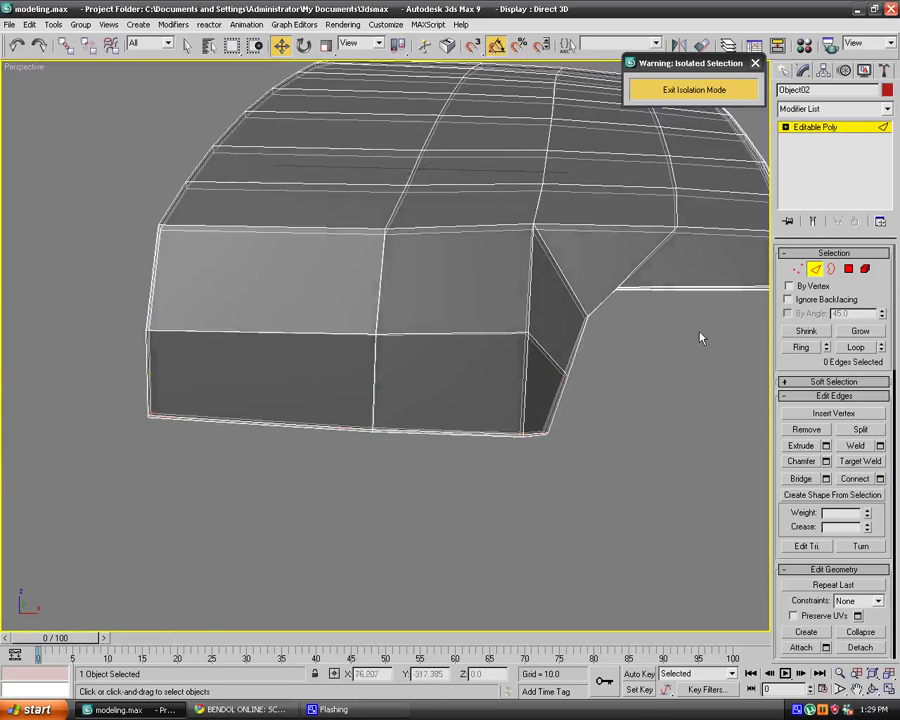
Connect the edge ring in the last row along the hood's rear edge with 1 segment and a slide of -95.
scroll(591, 375, up, 3)
alt+middle_drag(591, 375, 528, 366)
click(395, 372)
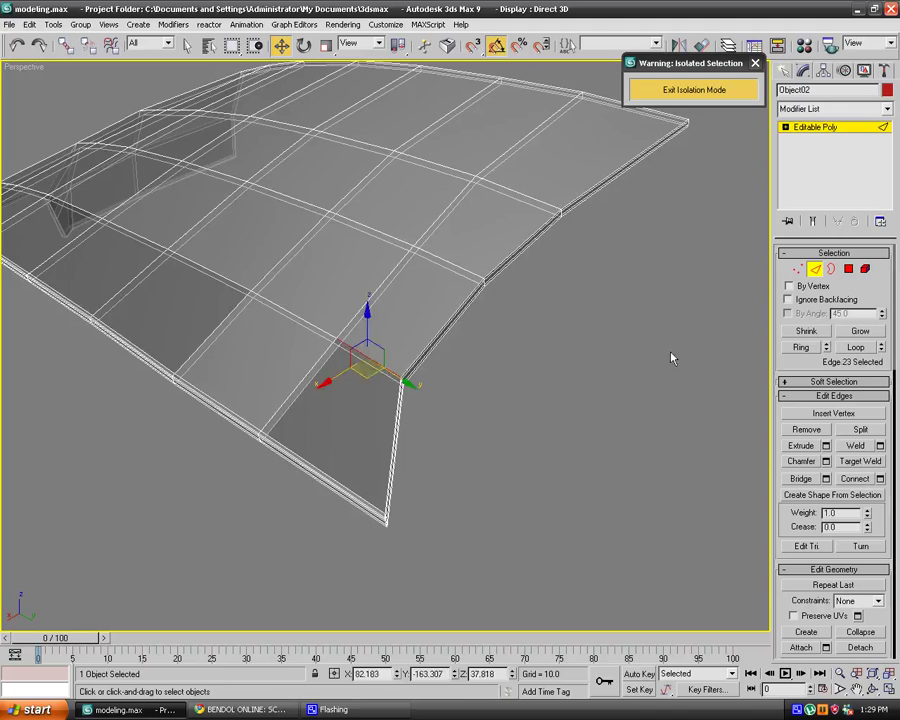
click(798, 348)
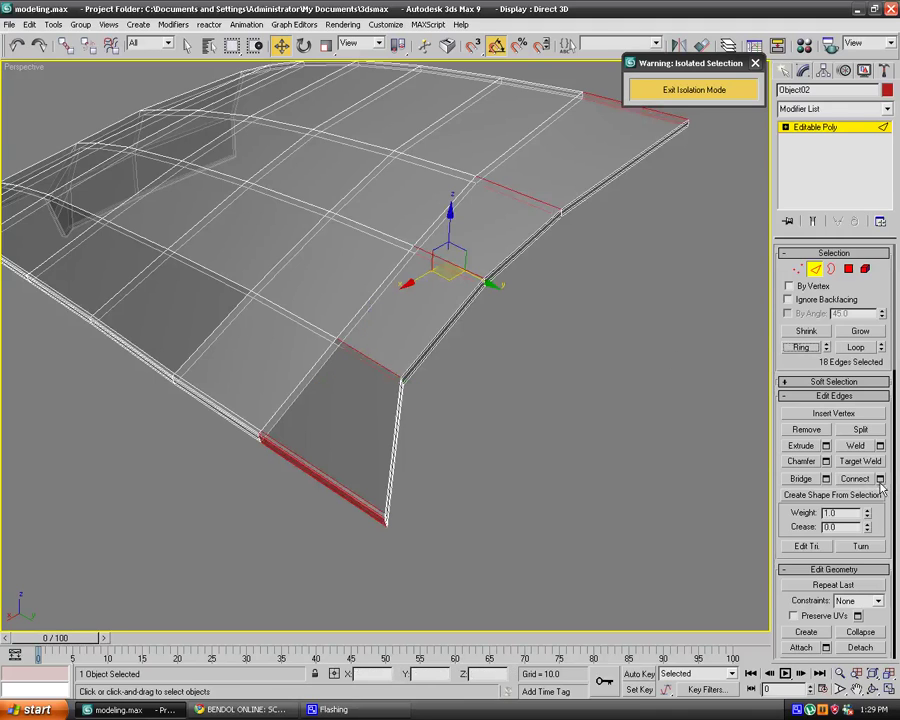
click(880, 479)
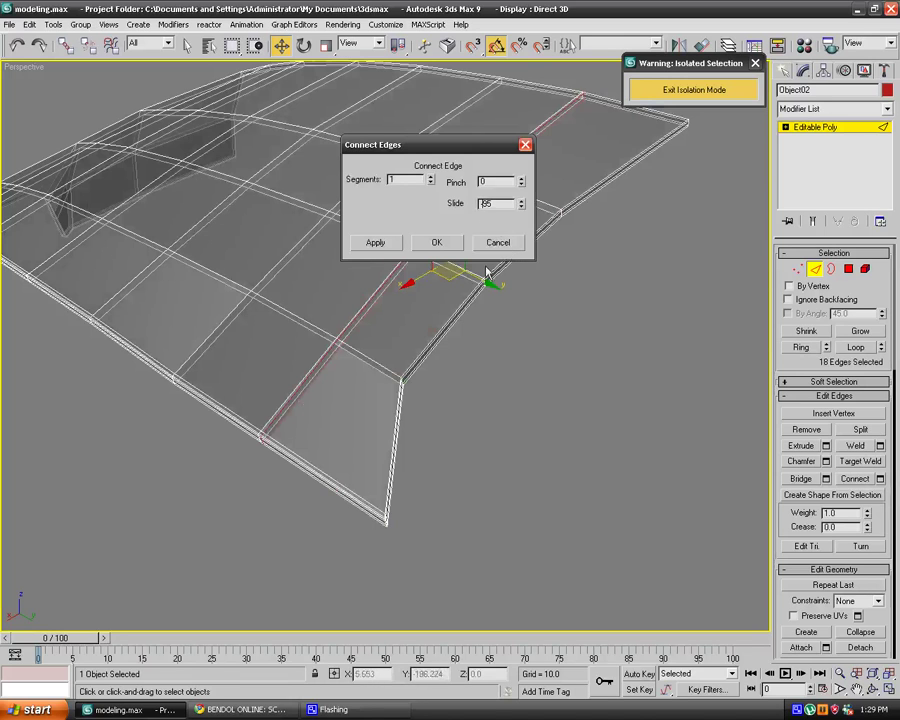
click(436, 242)
Add a TurboSmooth modifier to the hood's Editable Poly and check the smoothed rim around its front outer corner.
alt+middle_drag(491, 408, 599, 409)
scroll(599, 409, down, 4)
click(884, 110)
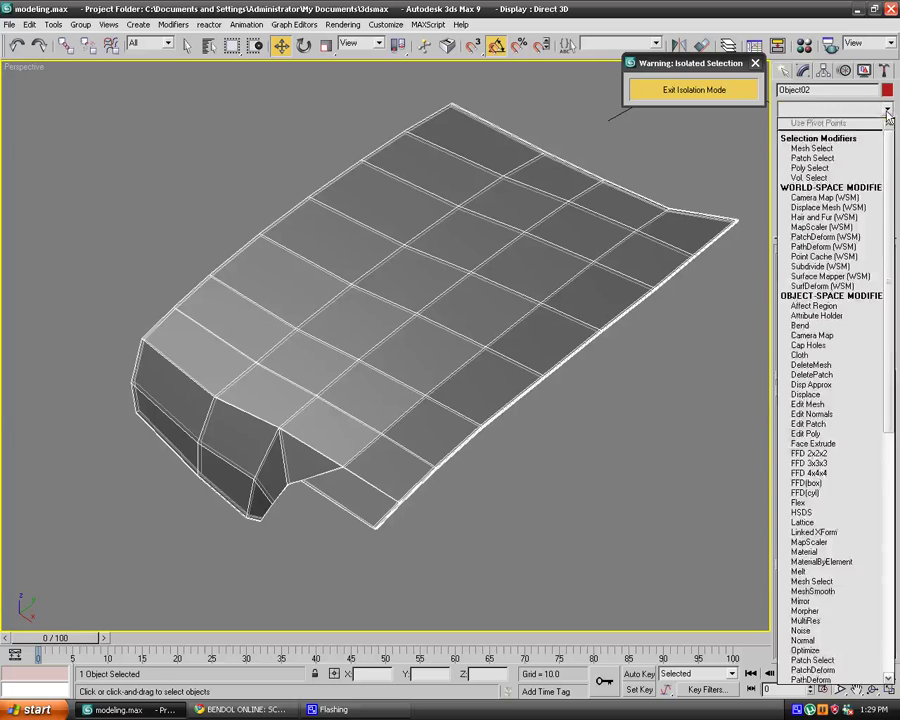
scroll(840, 450, down, 15)
click(815, 537)
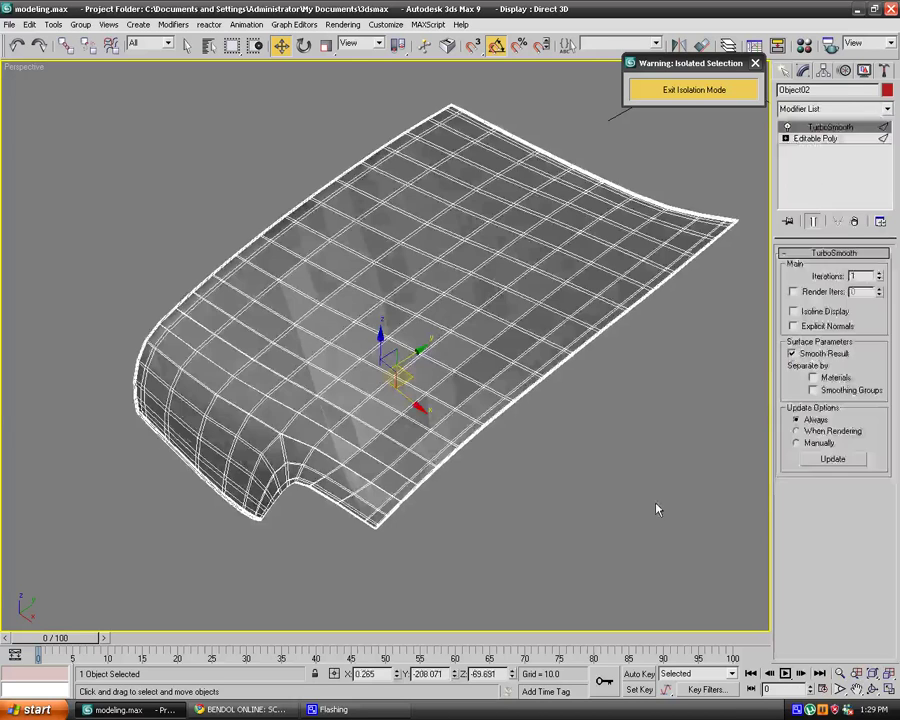
click(645, 498)
click(500, 420)
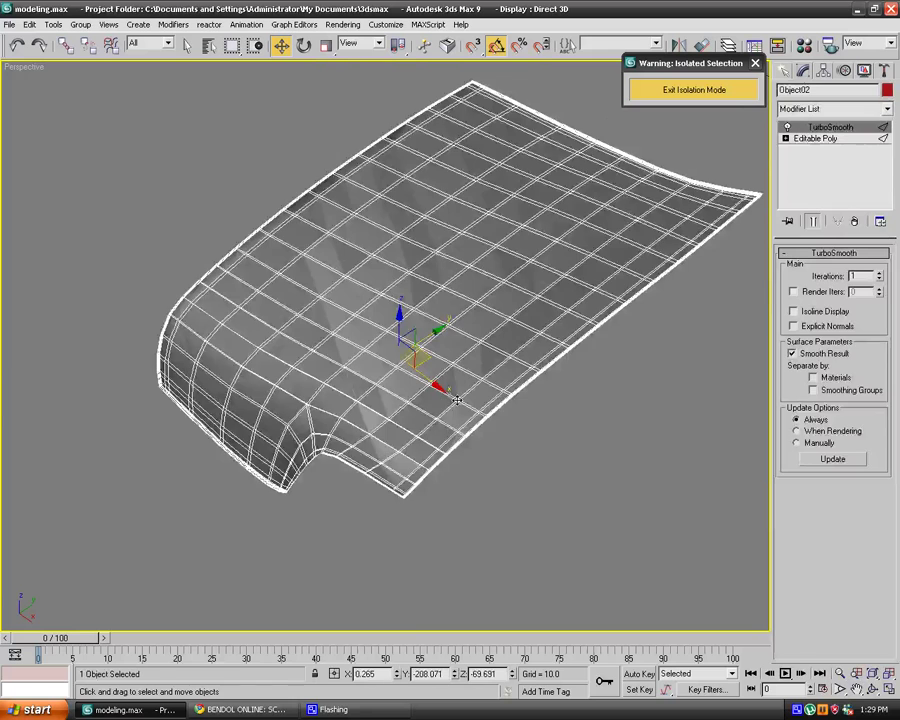
scroll(547, 422, up, 3)
click(618, 475)
middle_drag(619, 474, 629, 352)
click(491, 346)
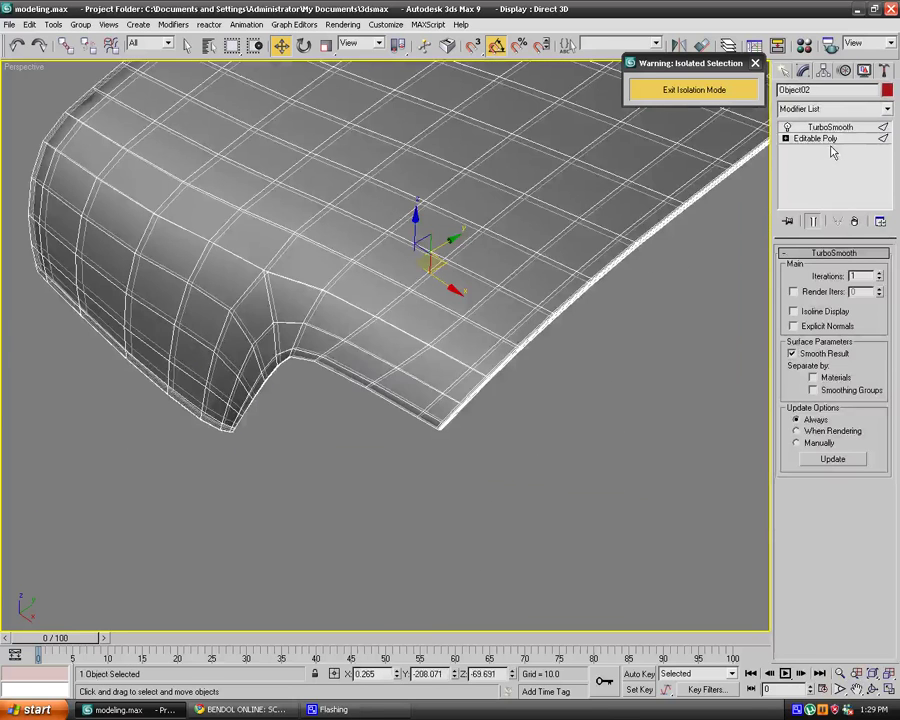
Set the hood's TurboSmooth iterations to 2 and check the smoothed rim and front corner.
click(520, 420)
click(408, 392)
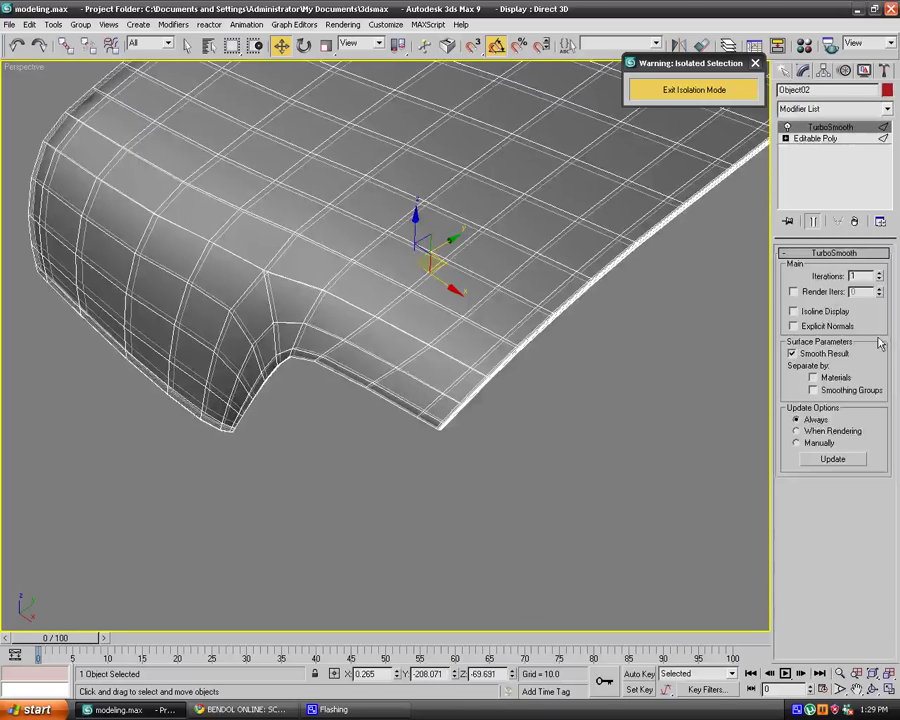
click(880, 274)
click(474, 432)
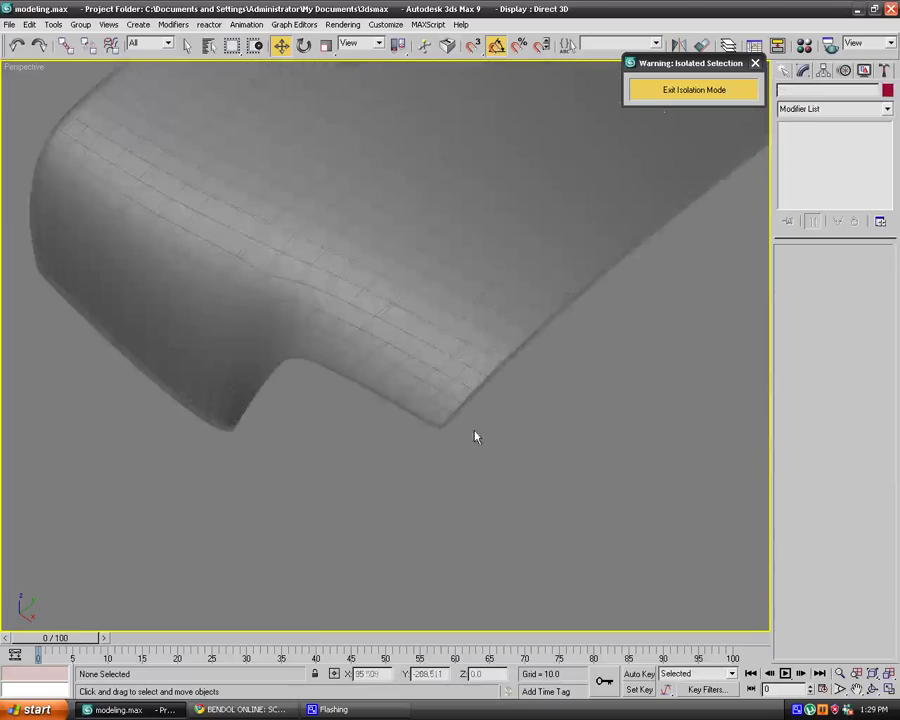
middle_drag(475, 434, 537, 450)
click(571, 382)
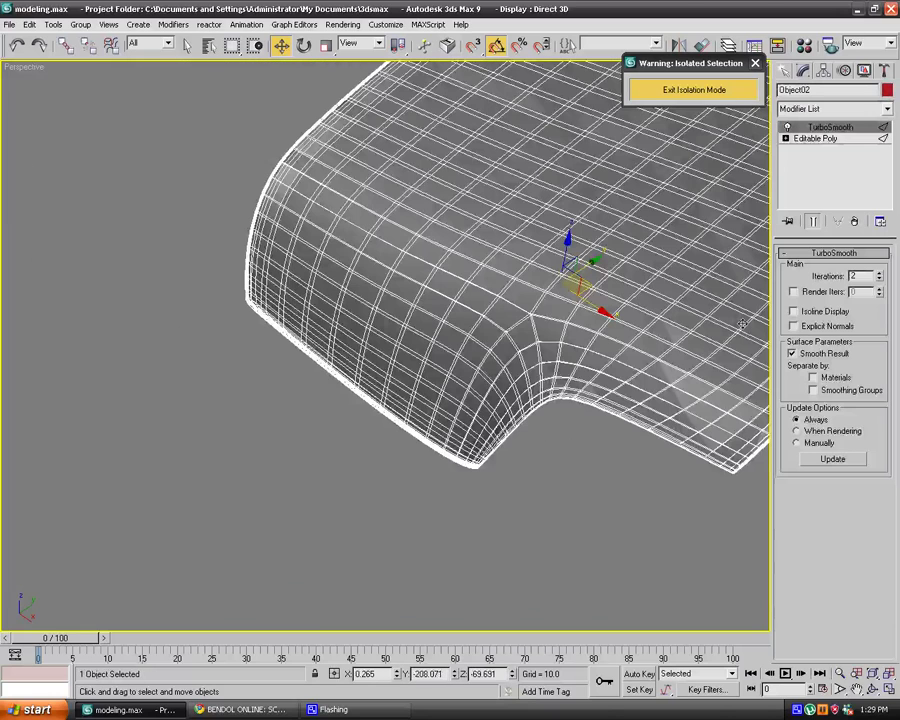
Turn off the hood's TurboSmooth display and paste the copied Symmetry modifier above it, mirroring on the Z axis.
click(787, 128)
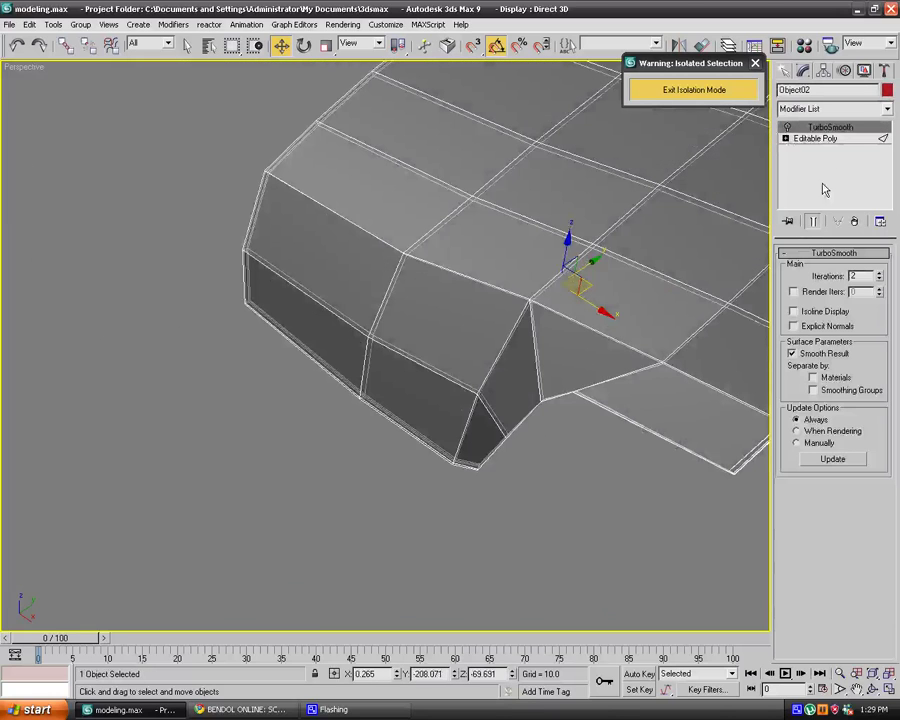
right_click(816, 152)
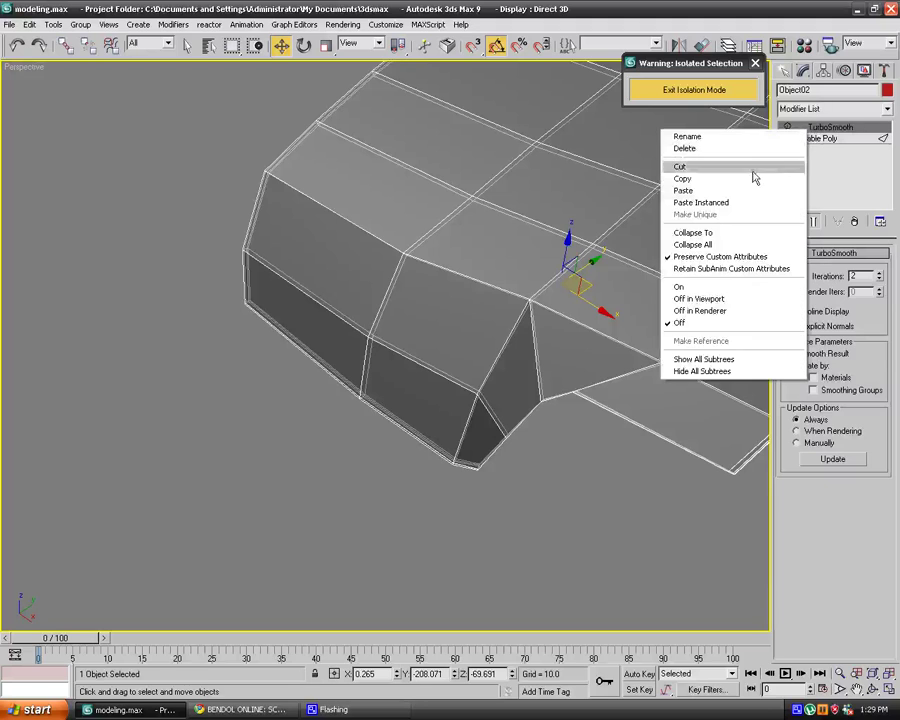
click(720, 190)
alt+middle_drag(419, 217, 474, 212)
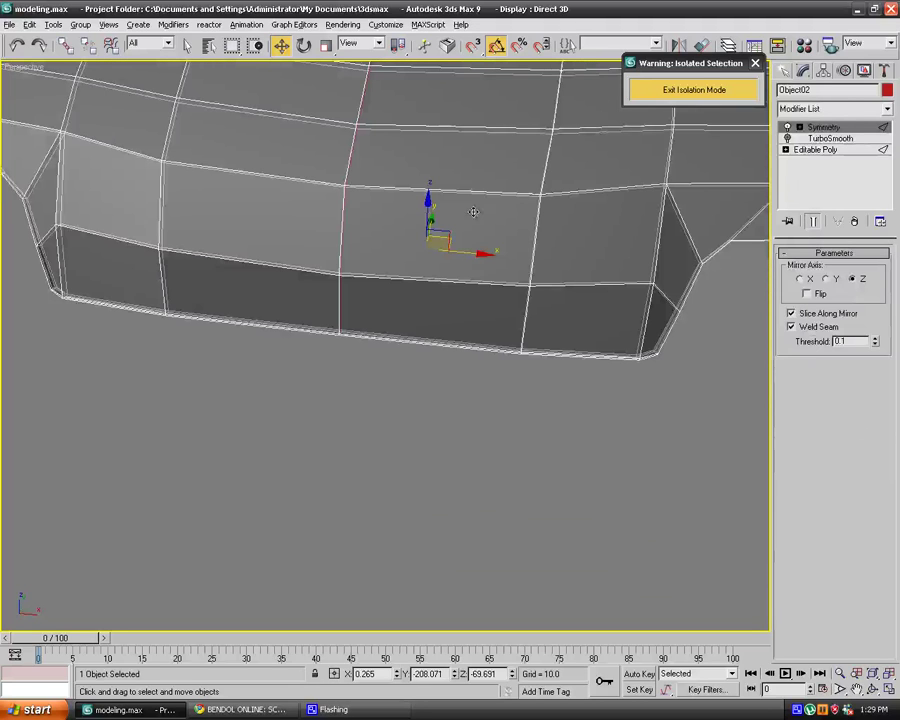
click(815, 149)
click(822, 127)
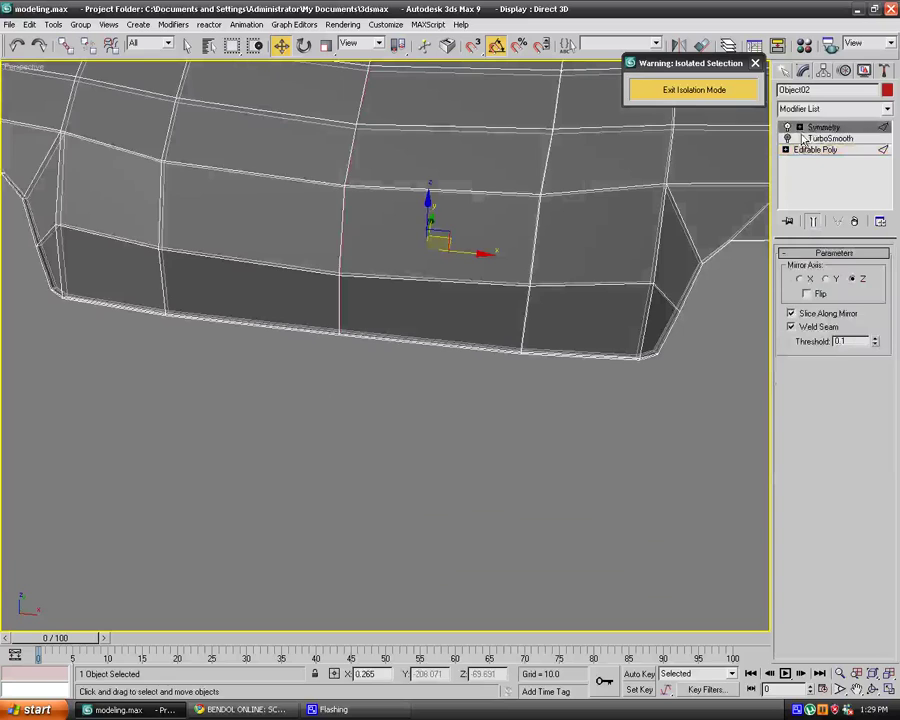
Turn the TurboSmooth below Symmetry back on and inspect the mirrored hood's centre seam.
click(828, 138)
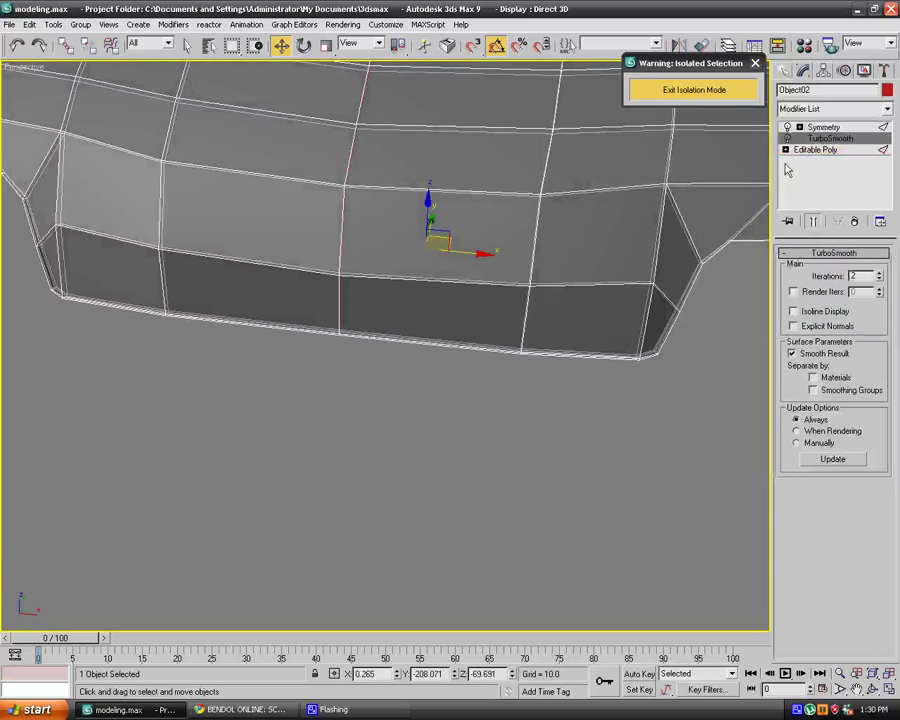
click(703, 366)
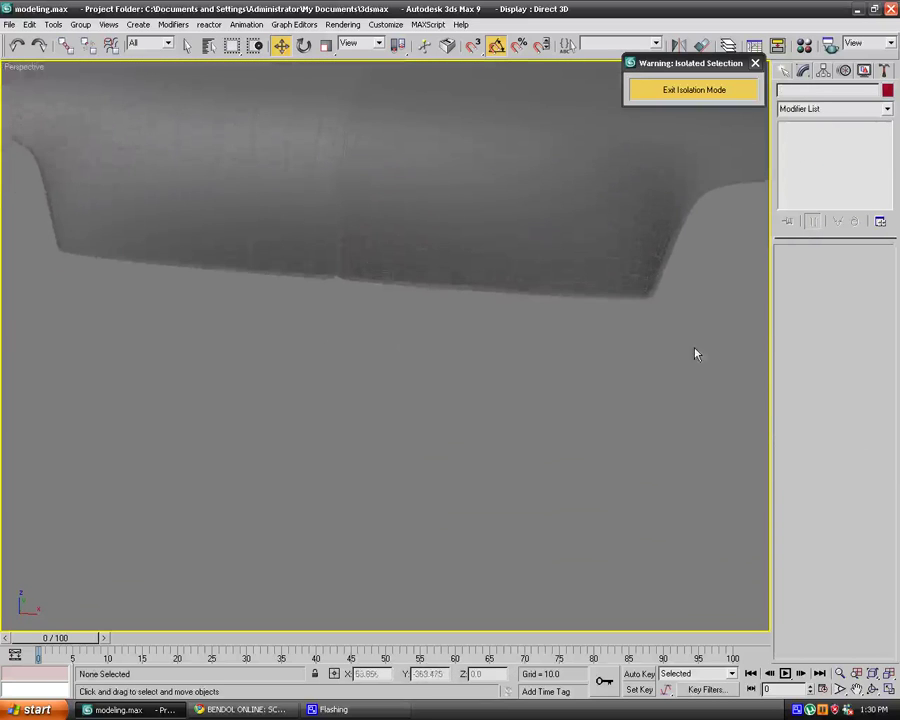
scroll(695, 348, down, 3)
middle_drag(691, 228, 659, 384)
click(583, 307)
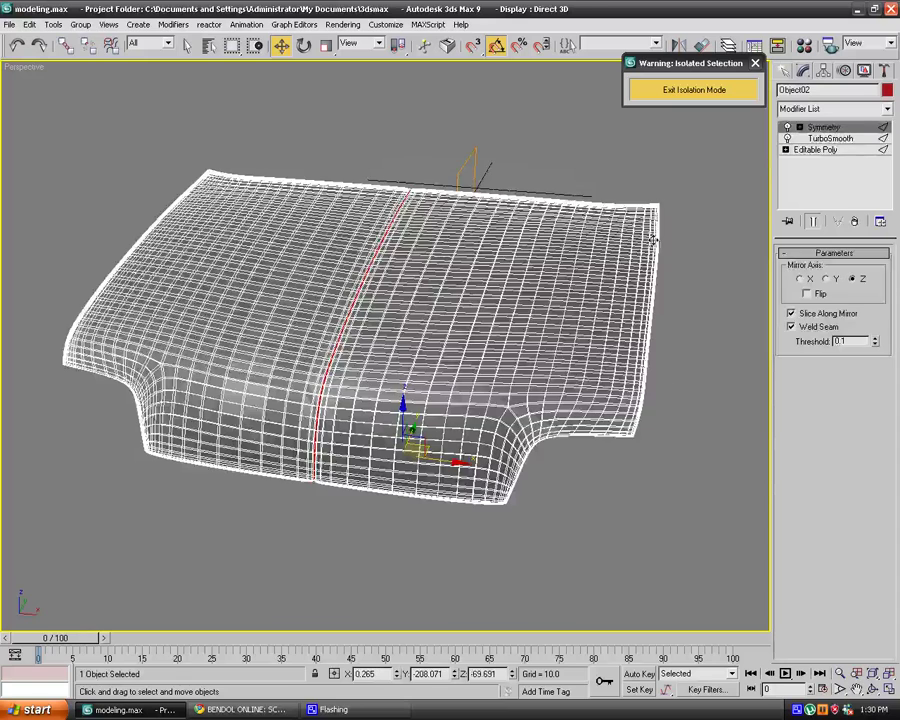
In the hood's Editable Poly, delete the three small wall polygons at the rear end of the centre cut face.
click(836, 151)
alt+middle_drag(575, 272, 804, 264)
click(797, 269)
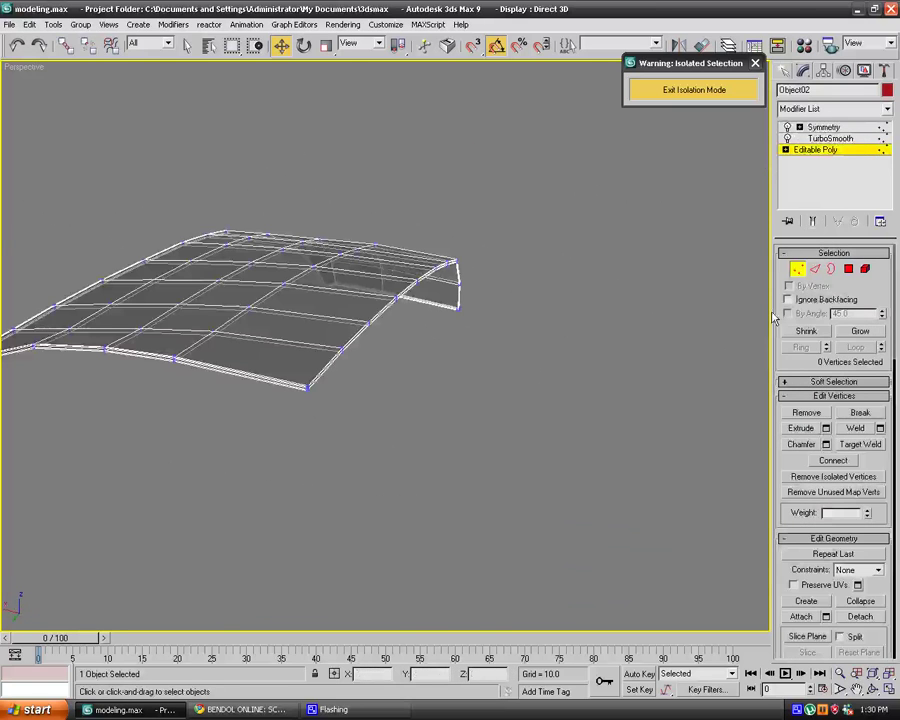
click(815, 272)
alt+middle_drag(735, 318, 879, 353)
scroll(414, 325, up, 4)
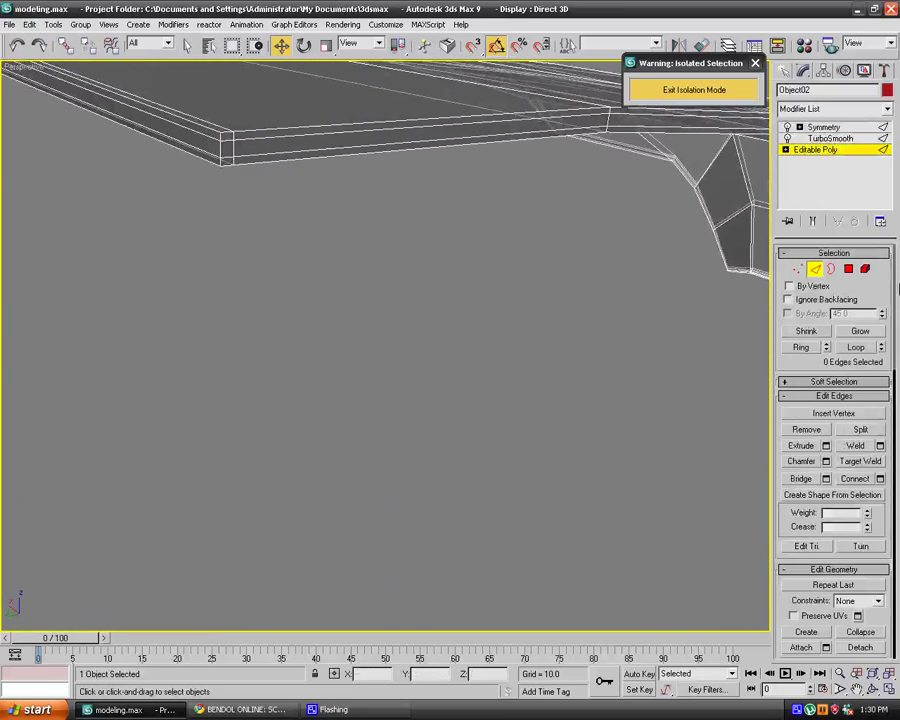
click(848, 269)
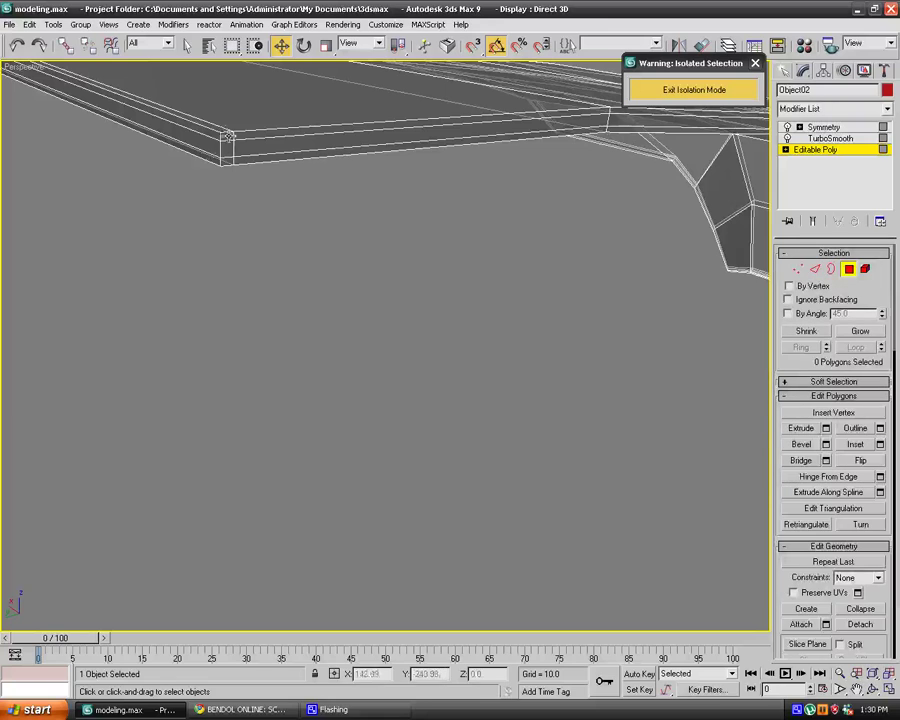
click(228, 136)
key(Delete)
click(228, 147)
key(Delete)
click(230, 159)
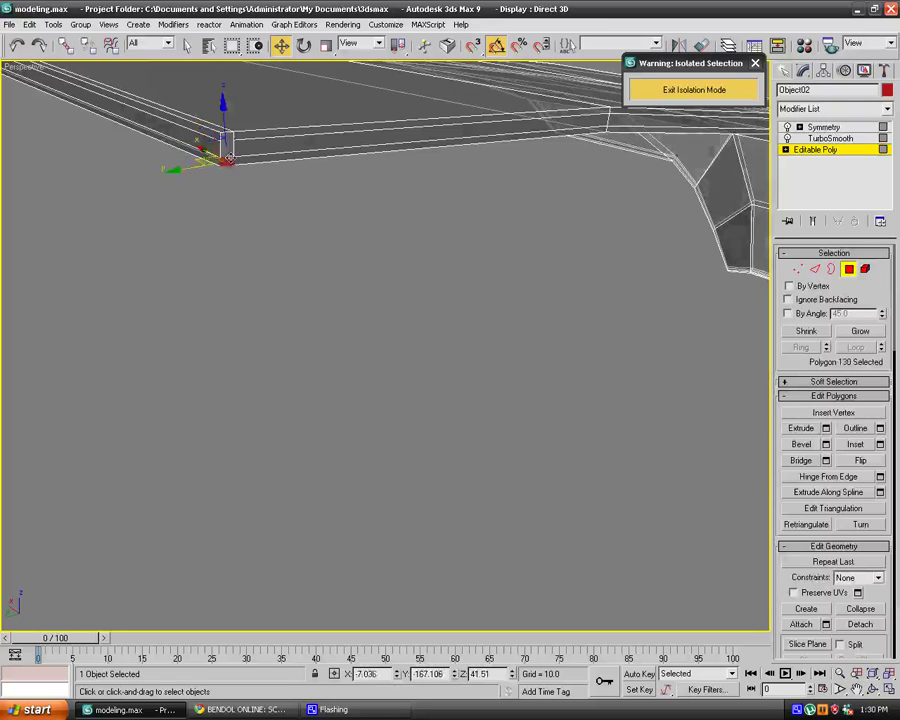
key(Delete)
Delete the three long wall strips in the rearmost segment of the hood's centre cut face.
click(252, 136)
key(Delete)
click(258, 147)
key(Delete)
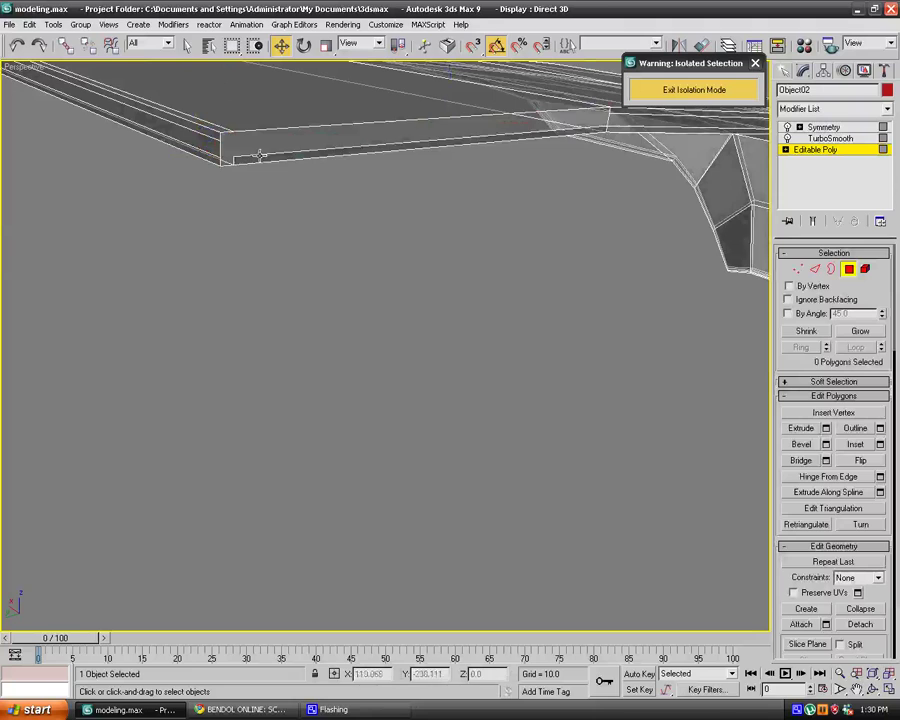
click(259, 157)
key(Delete)
Delete the leftover wall strips in the next segment forward along the hood's centre cut face.
alt+middle_drag(508, 187, 276, 243)
click(204, 219)
key(Delete)
click(203, 227)
key(Delete)
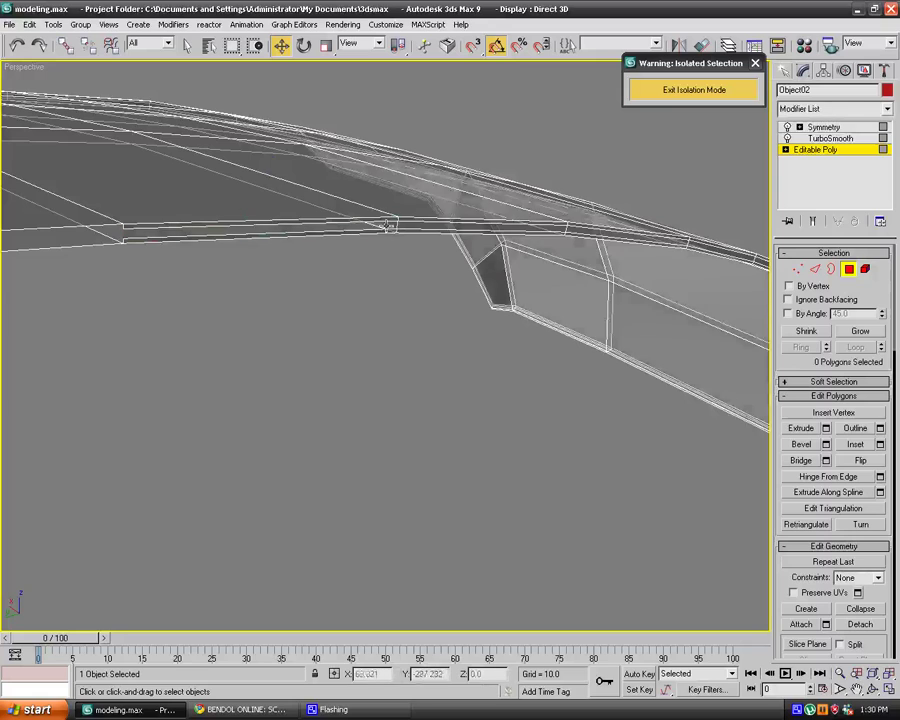
Delete the upper and lower wall strips in the middle segments of the hood's centre cut face.
click(407, 220)
key(Delete)
click(403, 230)
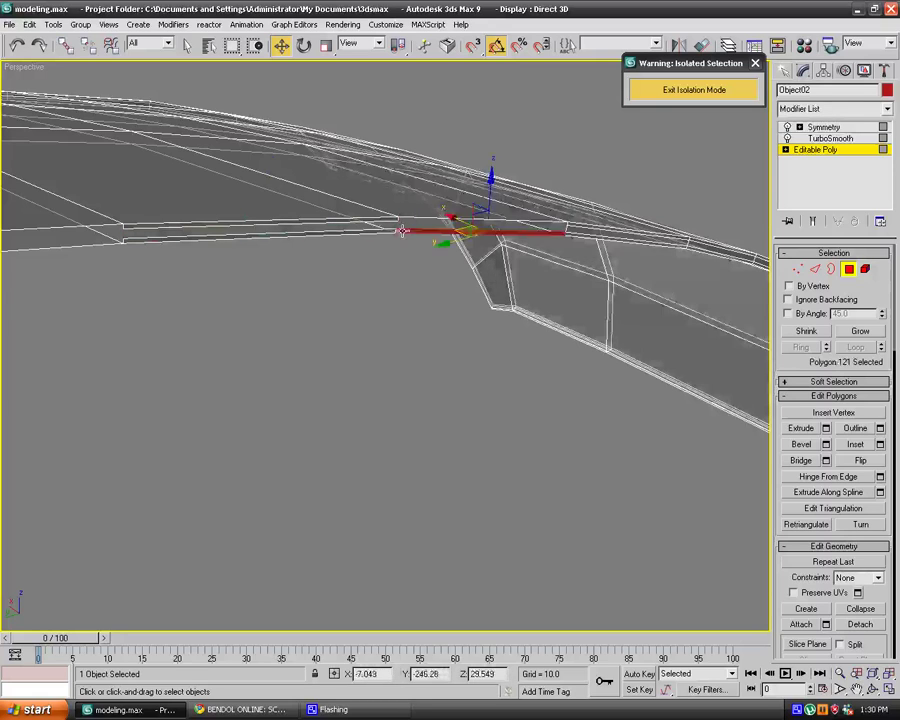
key(Delete)
click(392, 221)
key(Delete)
click(385, 231)
key(Delete)
Delete the three wall strips in the centre cut face segment approaching the hood's front slope.
alt+middle_drag(396, 235, 287, 319)
click(507, 206)
key(Delete)
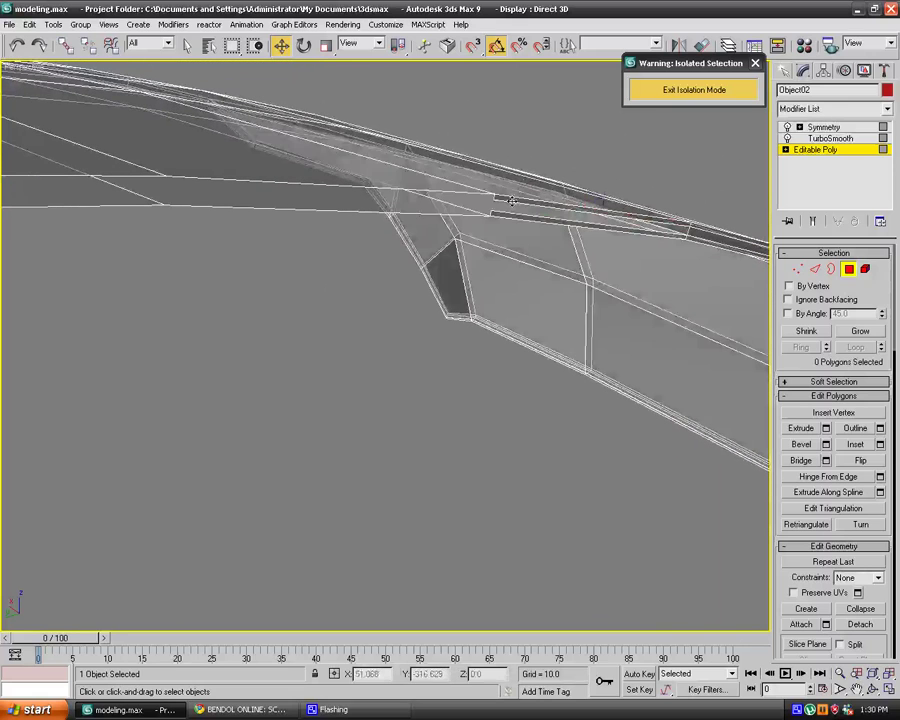
click(512, 199)
key(Delete)
click(509, 215)
key(Delete)
Delete the remaining wall strips just behind the front slope and the first strip of the sloped segment.
alt+middle_drag(509, 215, 308, 245)
click(395, 246)
alt+click(396, 248)
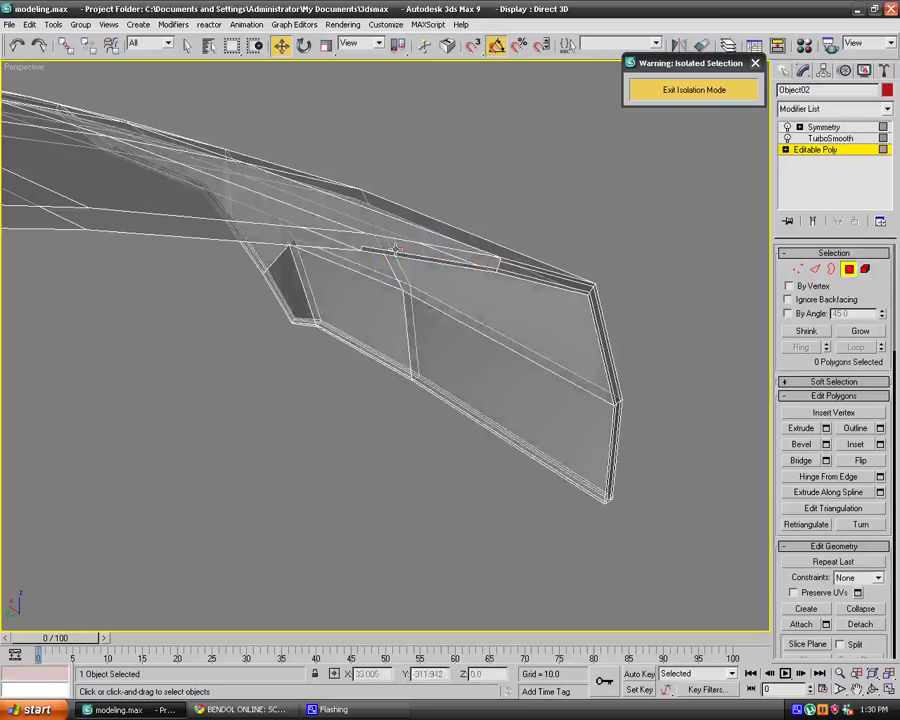
click(395, 250)
alt+click(395, 250)
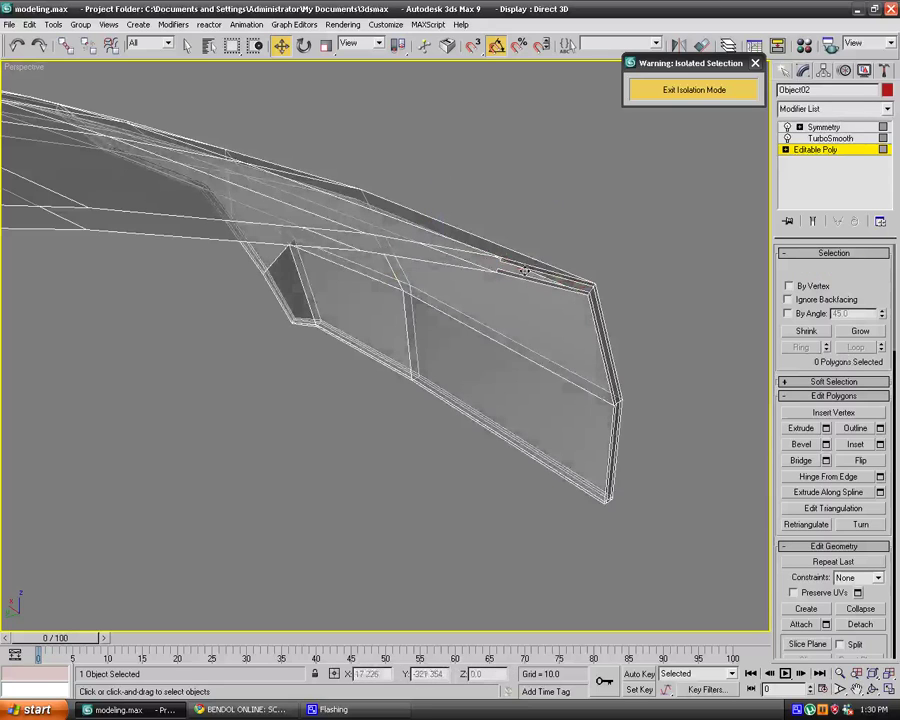
click(520, 264)
key(Delete)
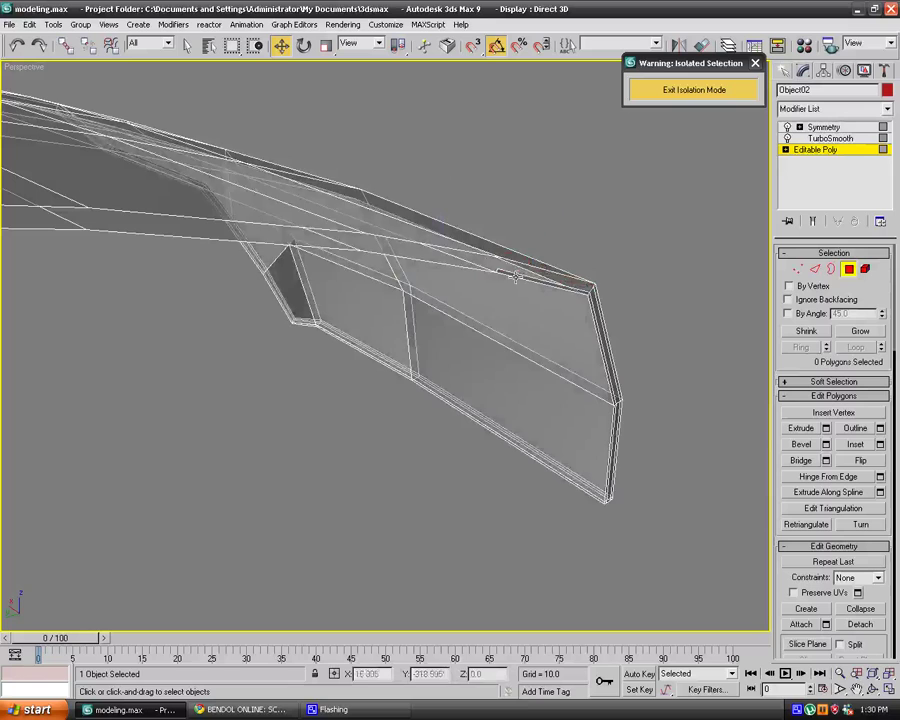
Delete the remaining wall strips of the sloped segment above the hood's vertical front lip.
alt+middle_drag(515, 277, 628, 256)
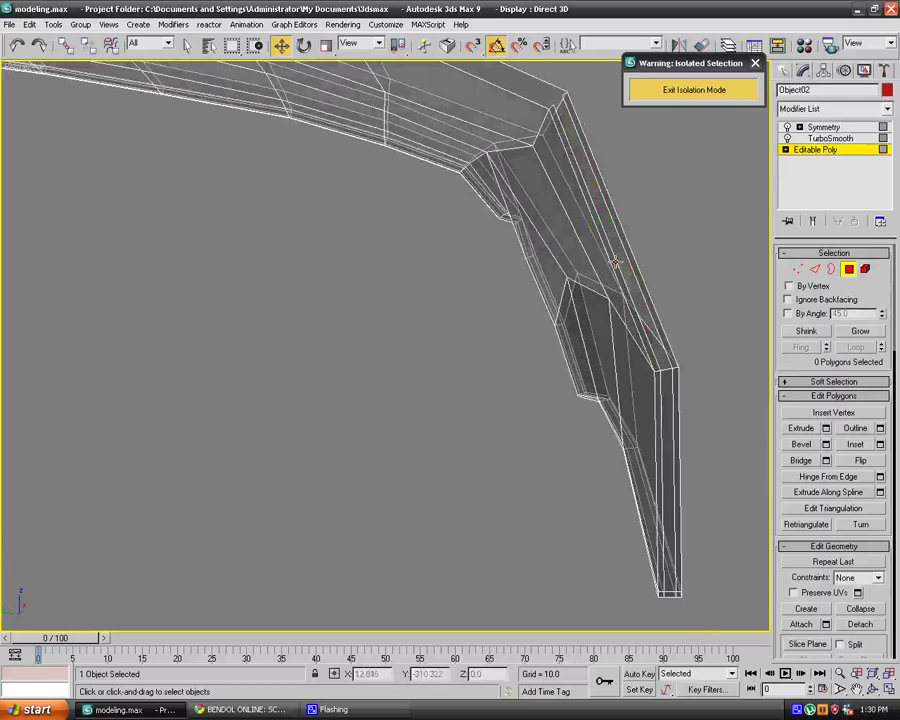
click(624, 256)
click(630, 254)
click(628, 280)
key(Delete)
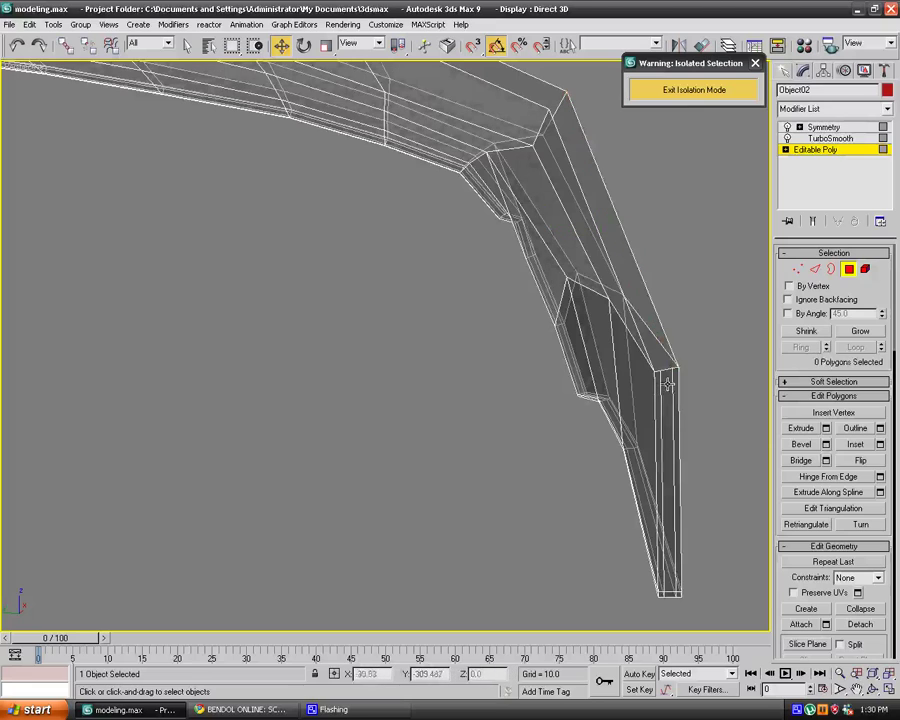
Delete the wall strips along the centre cut face of the hood's vertical front lip.
click(667, 382)
key(Delete)
click(660, 386)
key(Delete)
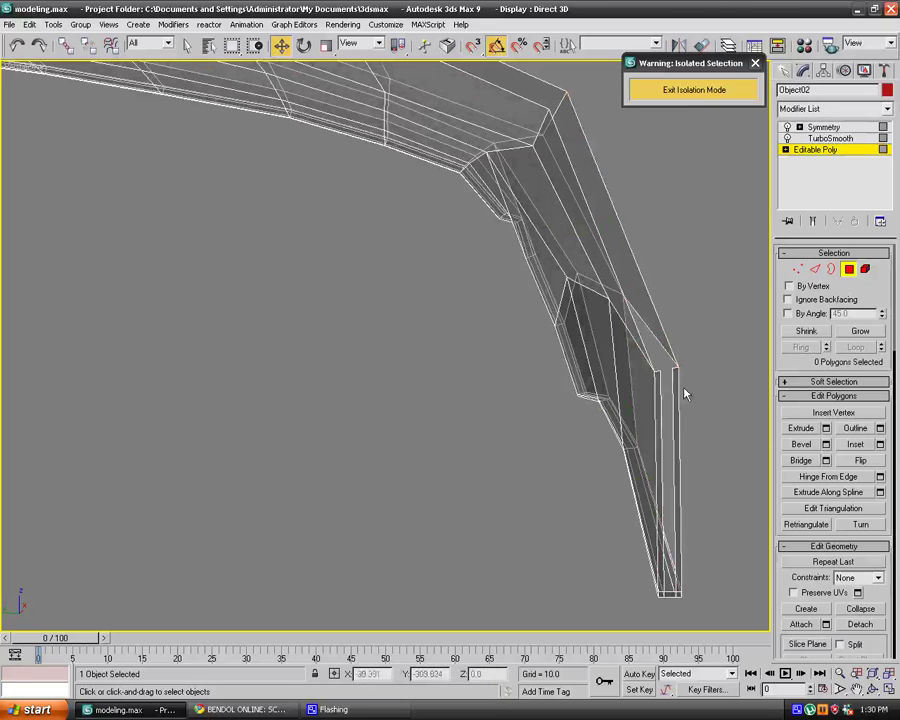
click(681, 392)
click(677, 392)
click(670, 392)
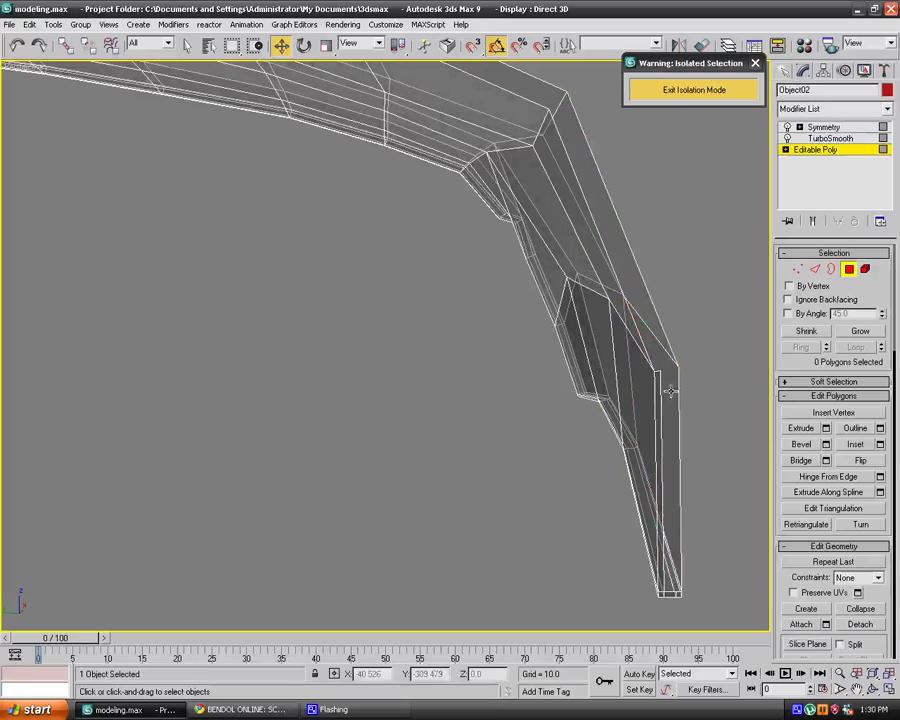
click(658, 394)
key(Delete)
Delete the small wall polygons at the bottom end of the front lip's centre cut face.
middle_drag(666, 388, 638, 180)
scroll(698, 415, up, 1)
click(702, 413)
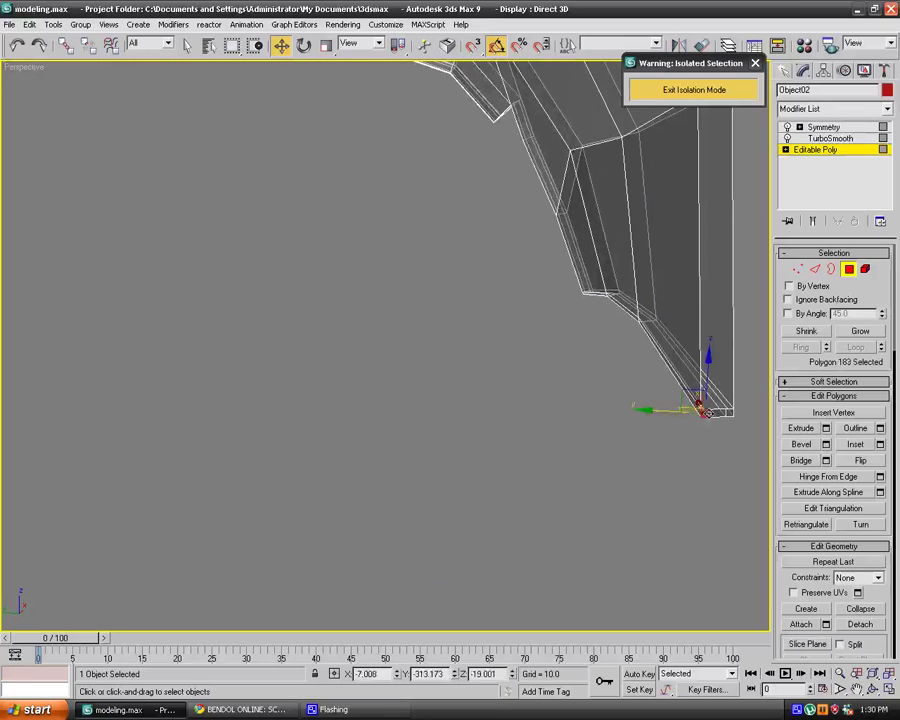
key(Delete)
click(714, 413)
key(Delete)
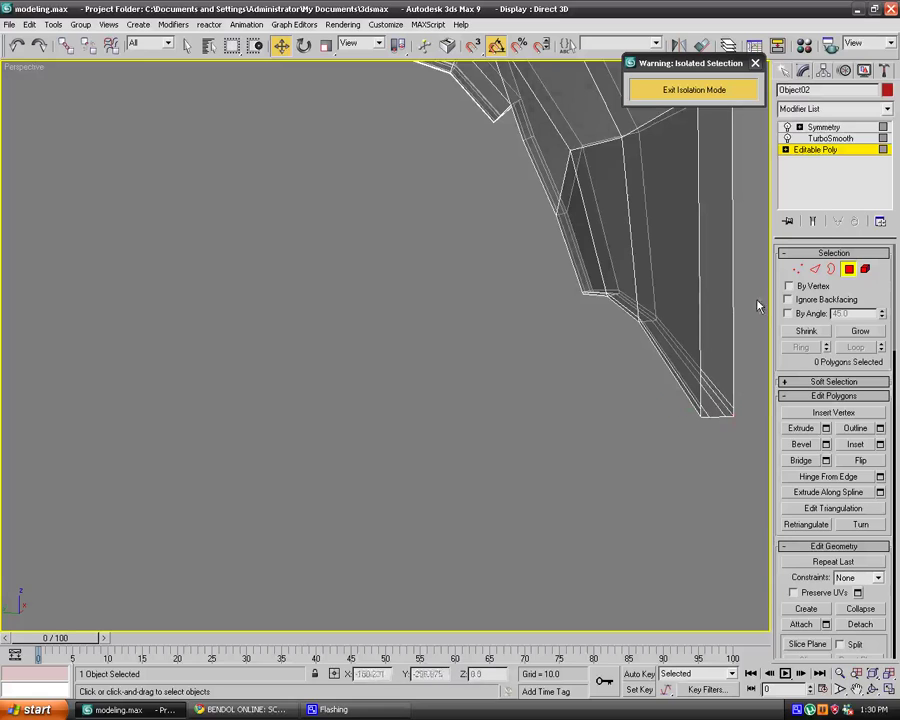
Return to the Symmetry level and examine the smoothed hood's centre seam.
click(818, 128)
click(610, 335)
alt+middle_drag(610, 335, 488, 343)
scroll(489, 342, down, 4)
scroll(518, 283, down, 5)
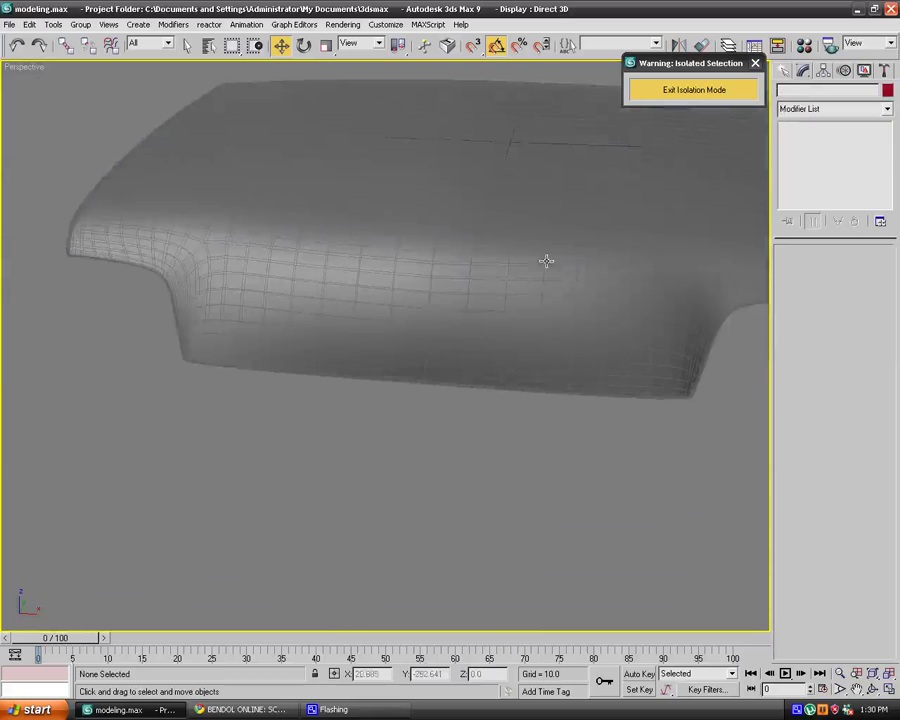
click(593, 231)
click(657, 455)
Rename the hood object as Hood and exit isolation mode.
click(683, 195)
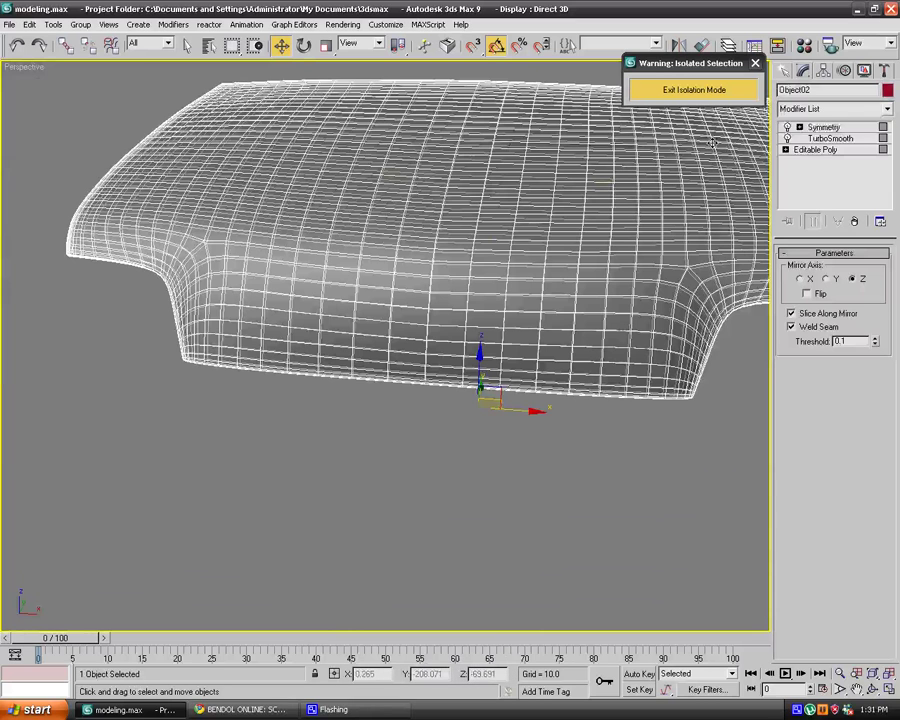
text(Hood)
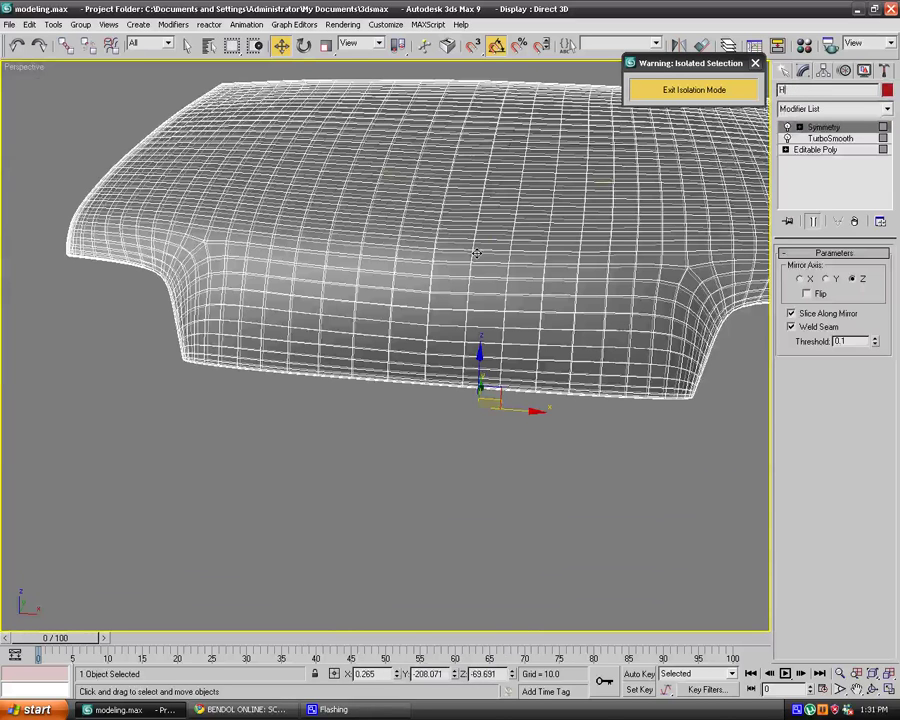
click(684, 91)
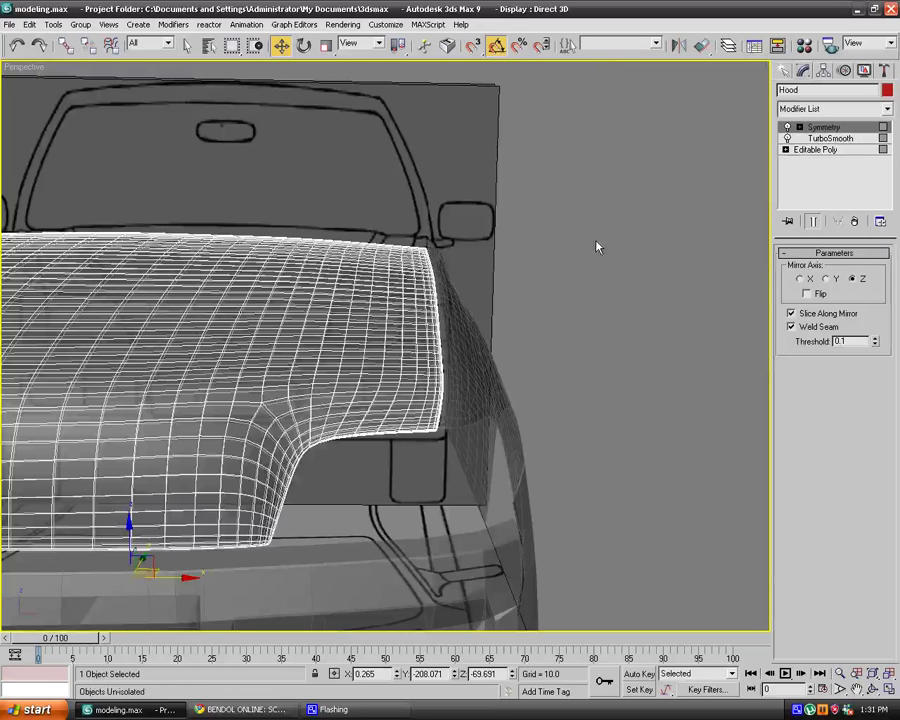
Turn off the hood's see-through display so it is shaded solid in its red object colour.
click(643, 374)
middle_drag(652, 375, 574, 351)
click(475, 287)
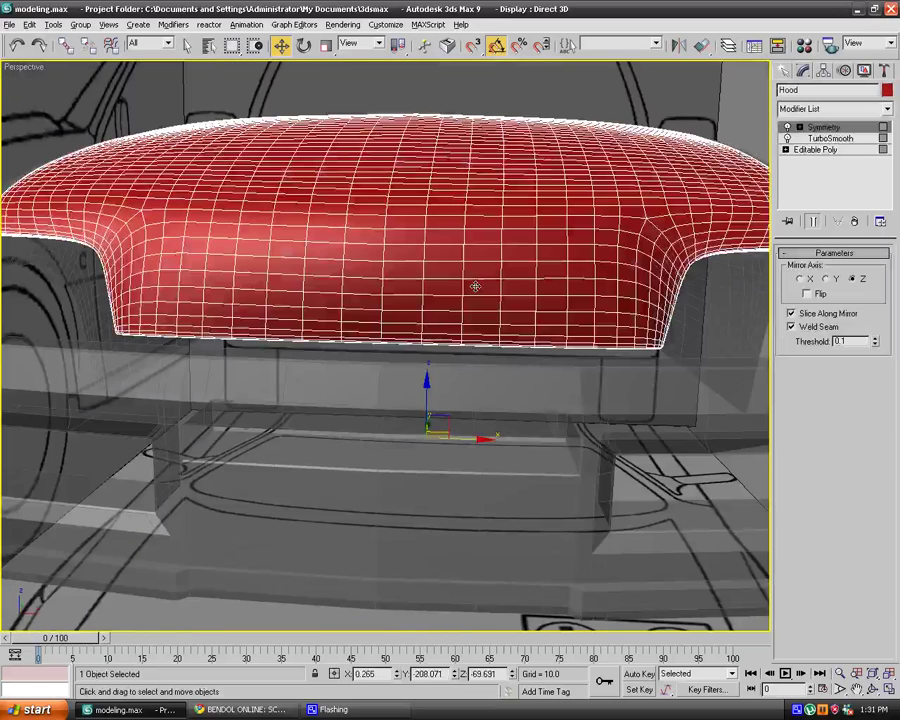
View the hood within the whole car front and select the front bumper object.
click(759, 117)
alt+middle_drag(759, 117, 680, 232)
scroll(558, 378, down, 5)
middle_drag(504, 450, 515, 394)
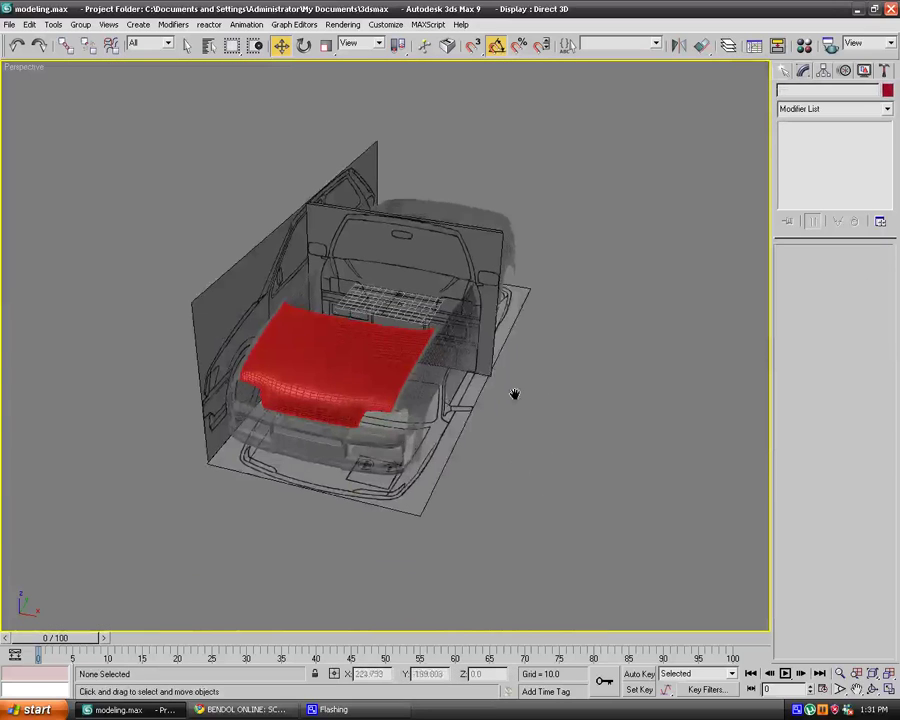
scroll(536, 446, up, 10)
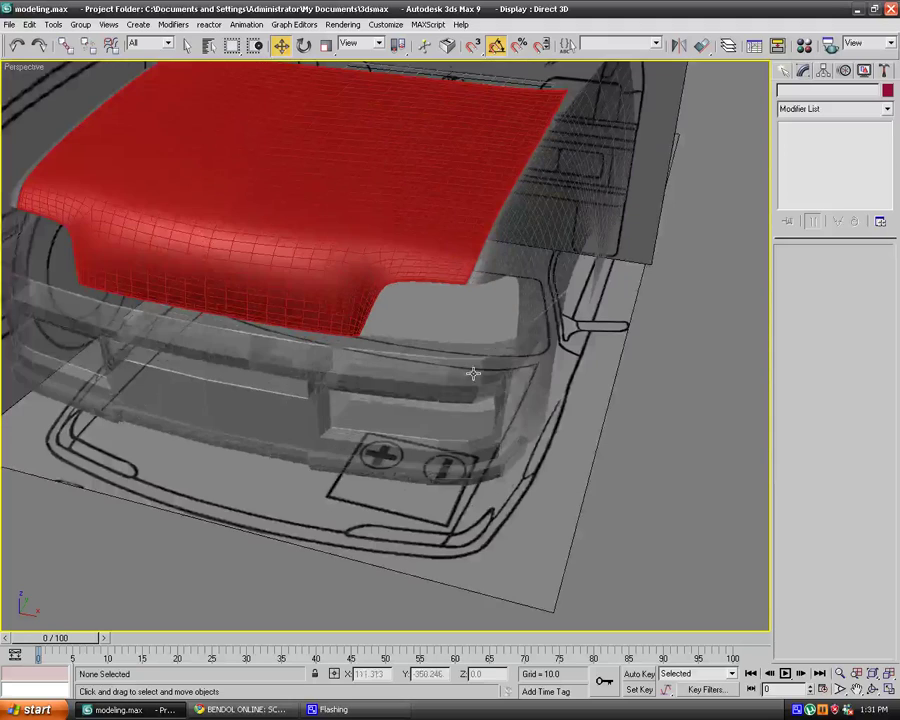
click(447, 361)
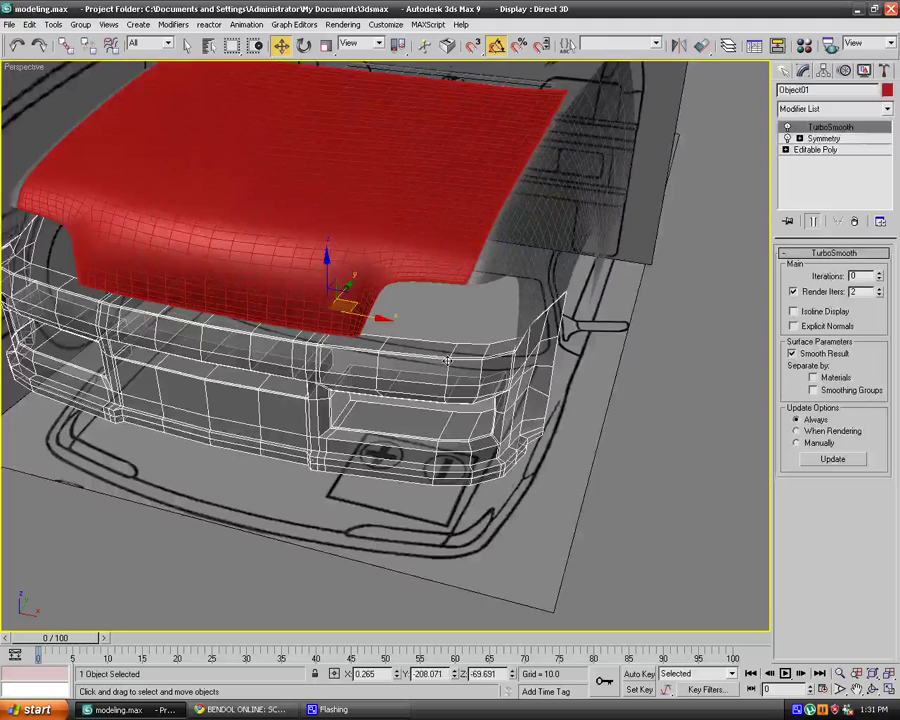
Set the front bumper's TurboSmooth iterations to 2.
click(880, 274)
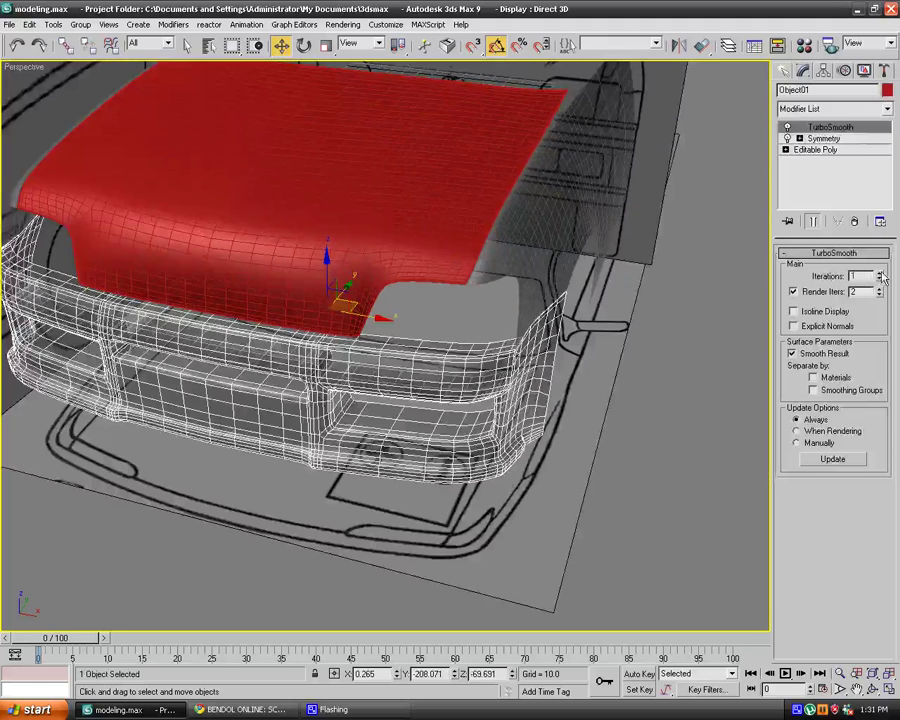
click(880, 274)
click(685, 330)
click(469, 364)
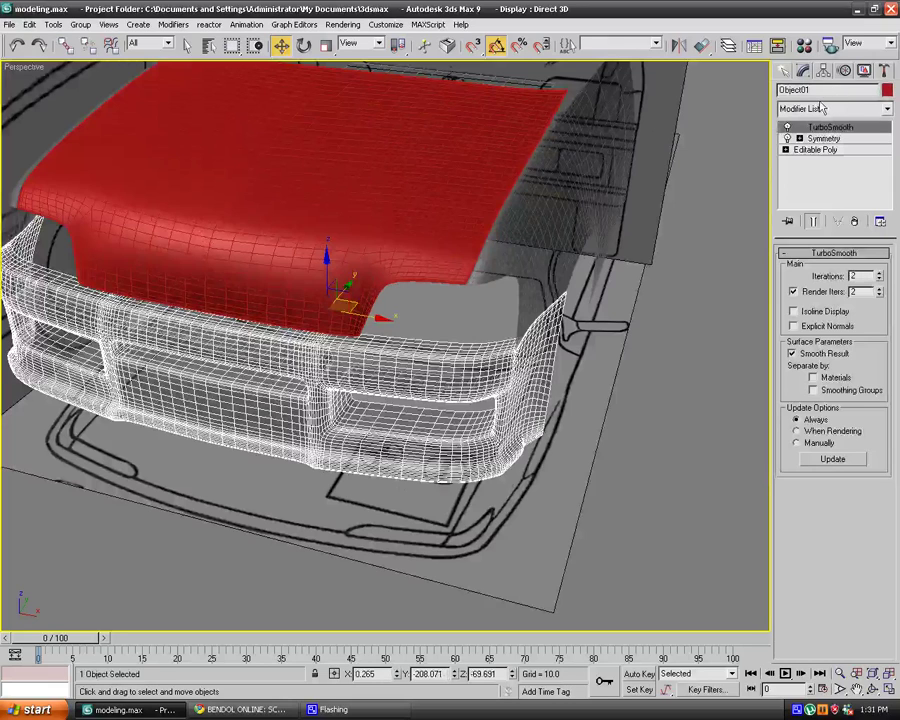
Rename the front bumper object as FBumper.
key(BackSpace)
key(BackSpace)
key(BackSpace)
key(BackSpace)
key(BackSpace)
key(BackSpace)
key(BackSpace)
key(BackSpace)
text(Bumper)
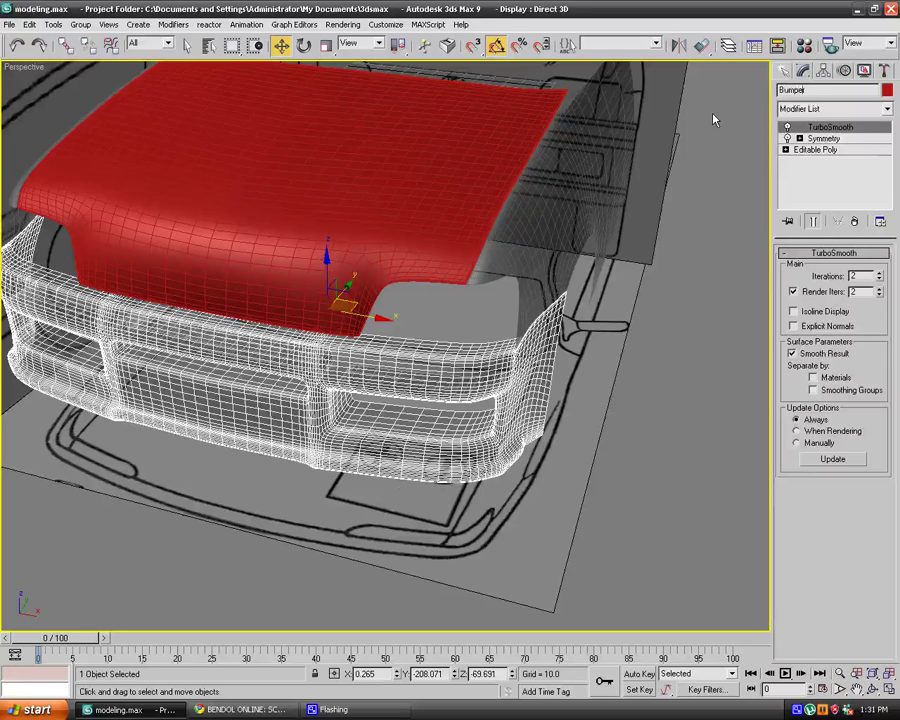
key(Home)
text(F)
click(784, 70)
Turn off the front bumper's see-through display so it is shaded solid in its red object colour.
click(647, 279)
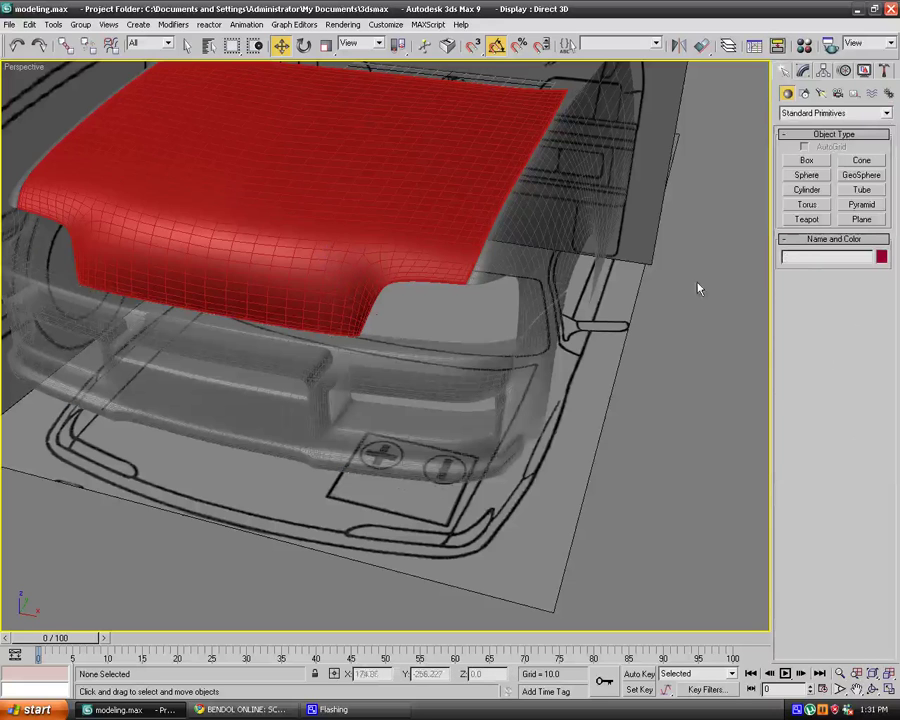
click(422, 362)
click(641, 420)
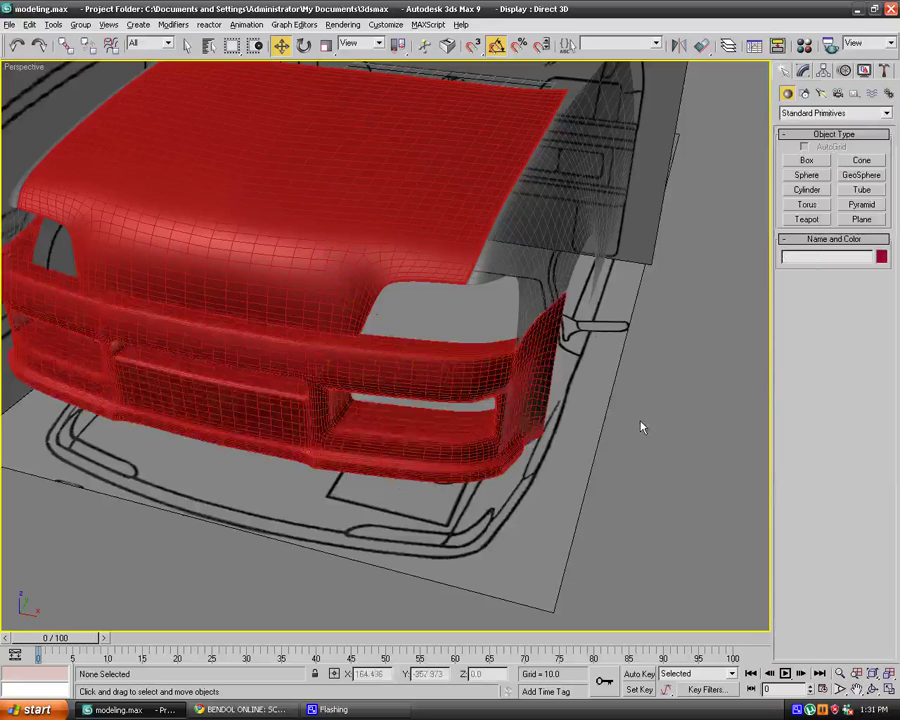
Select the remaining side body and open its Editable Poly level in the right view, around the rear of the front wheel arch.
alt+middle_drag(641, 420, 588, 441)
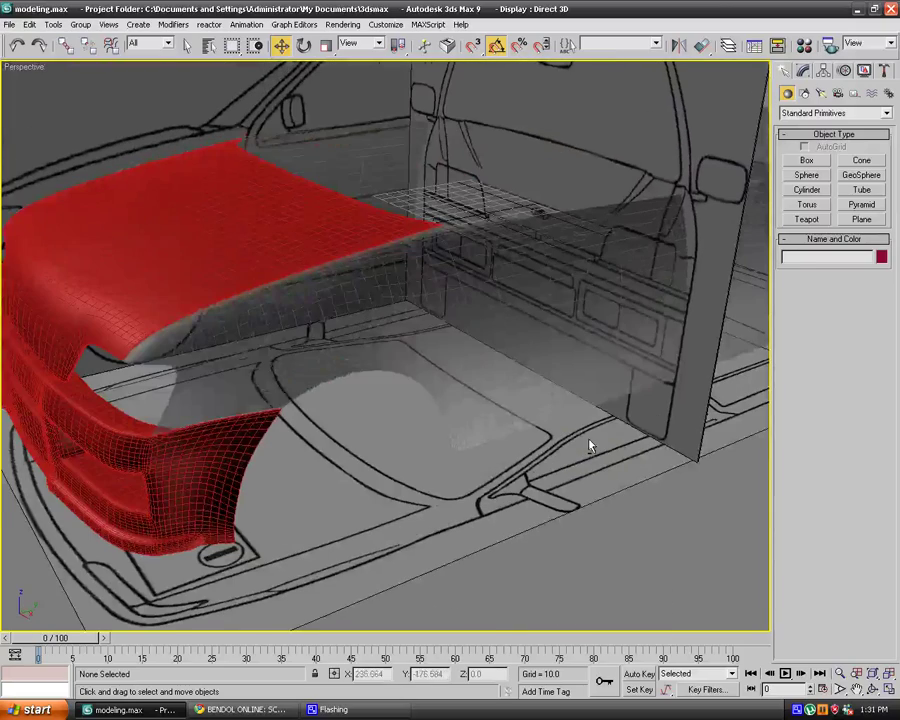
click(373, 335)
key(r)
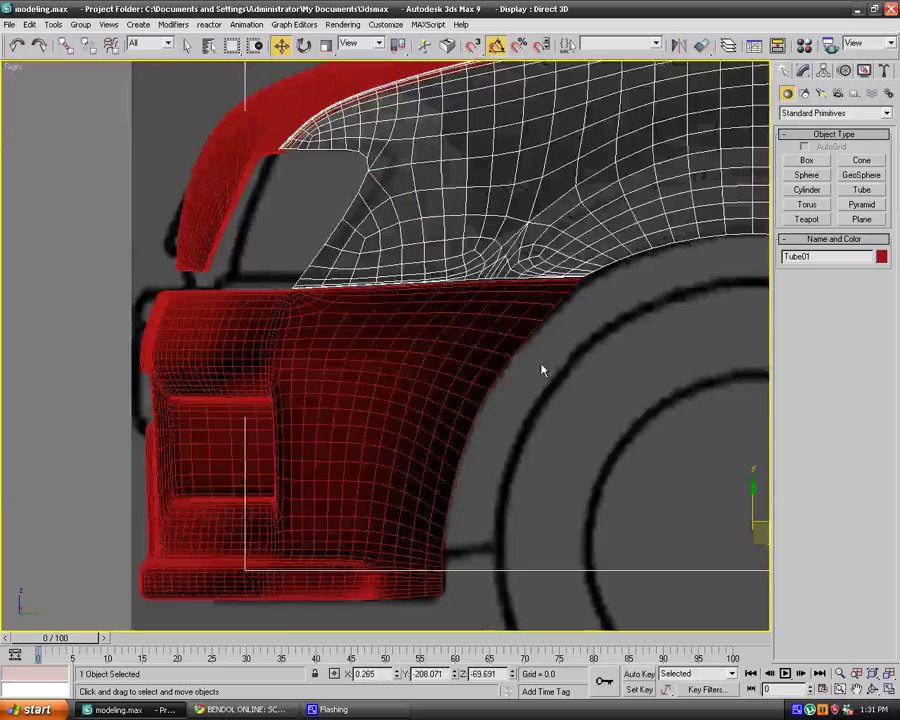
middle_drag(530, 361, 307, 331)
scroll(508, 356, down, 2)
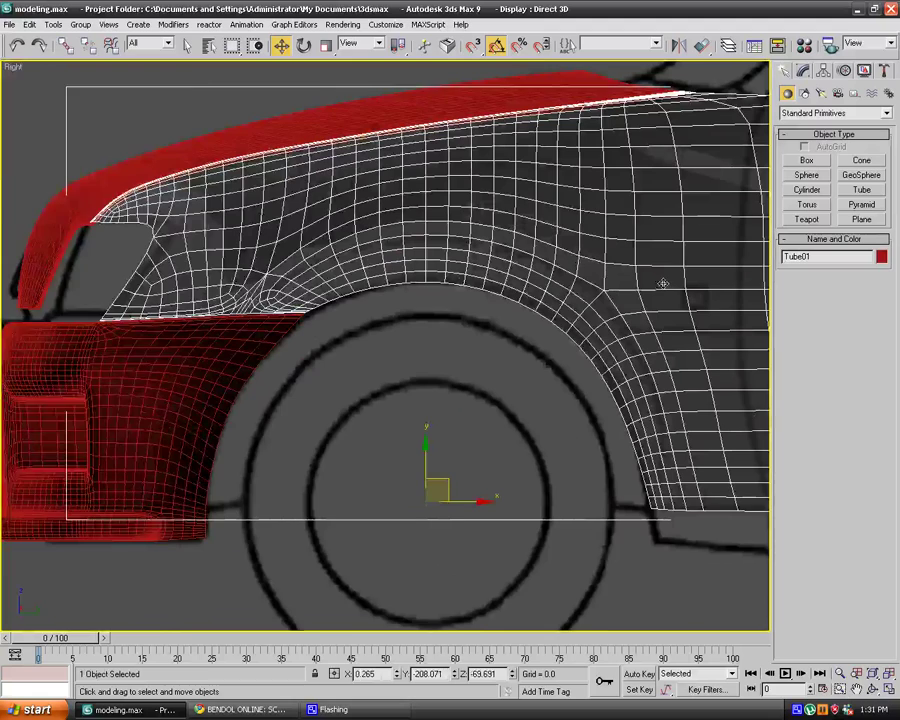
middle_drag(664, 283, 530, 281)
click(803, 70)
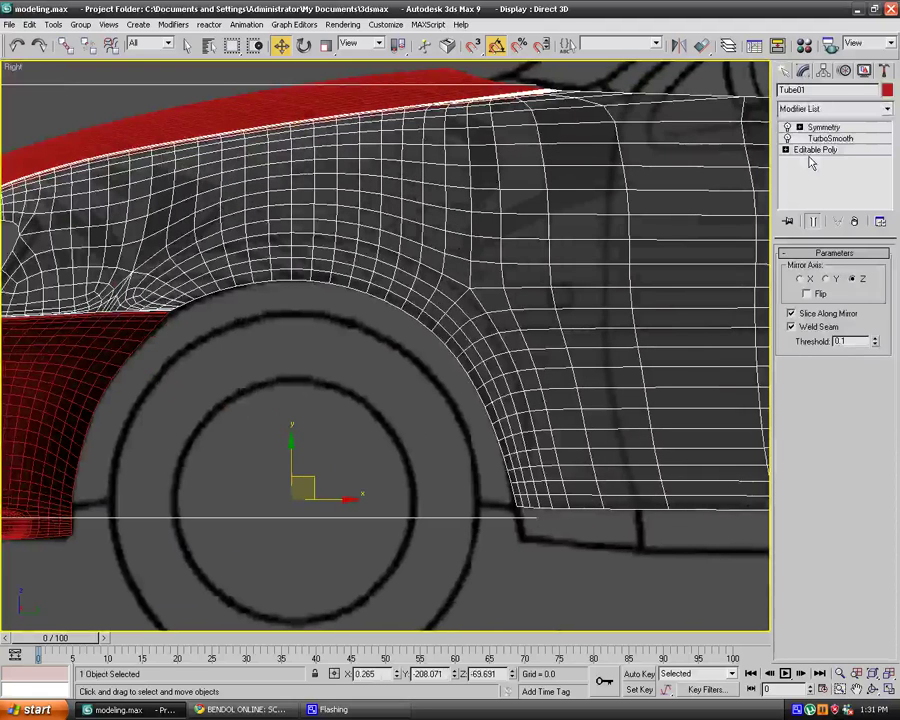
click(800, 150)
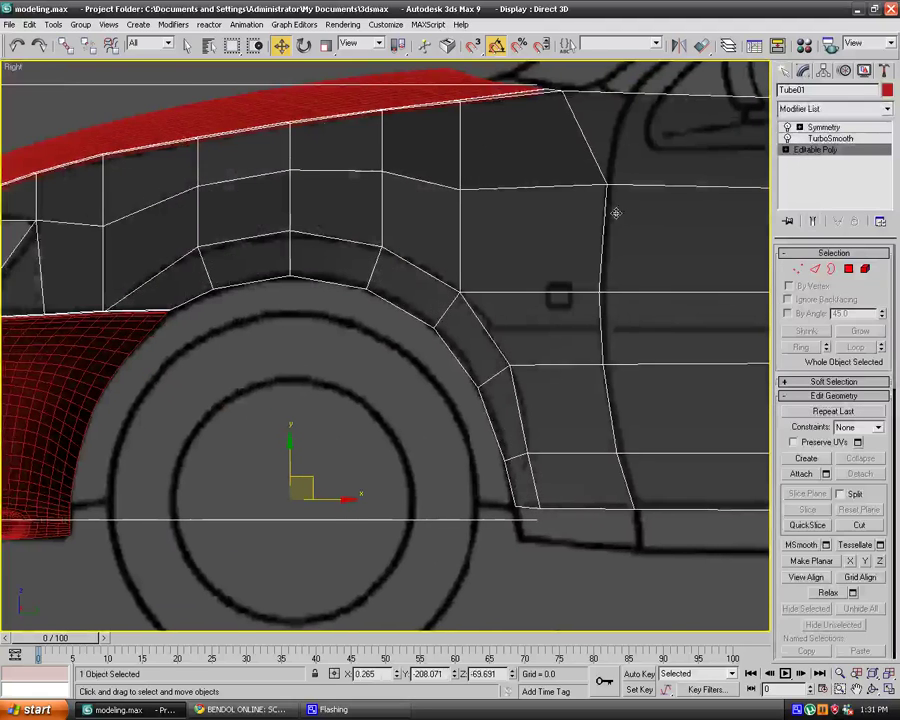
middle_drag(614, 210, 574, 210)
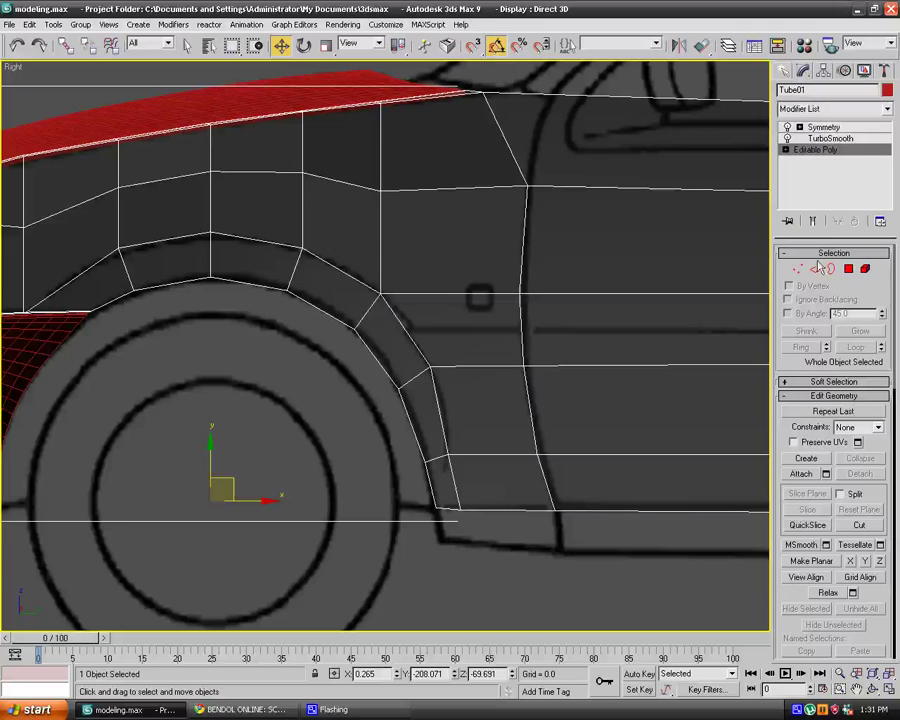
With Constraints set to Edge, slide the column of vertices on the door's front line along their edges toward the wheel arch.
key(1)
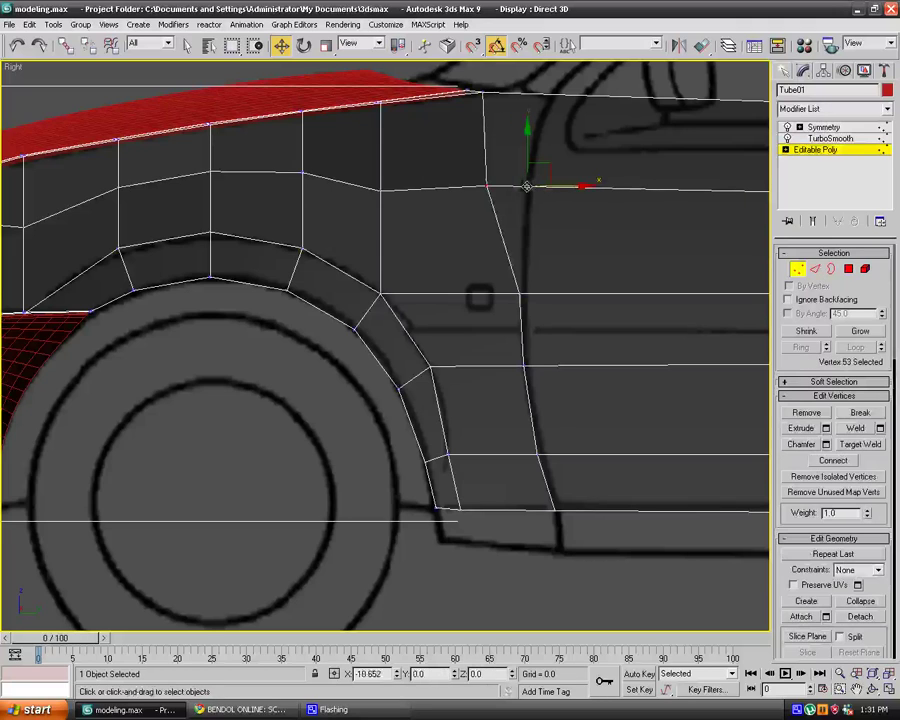
drag(576, 186, 534, 234)
key(ctrl+z)
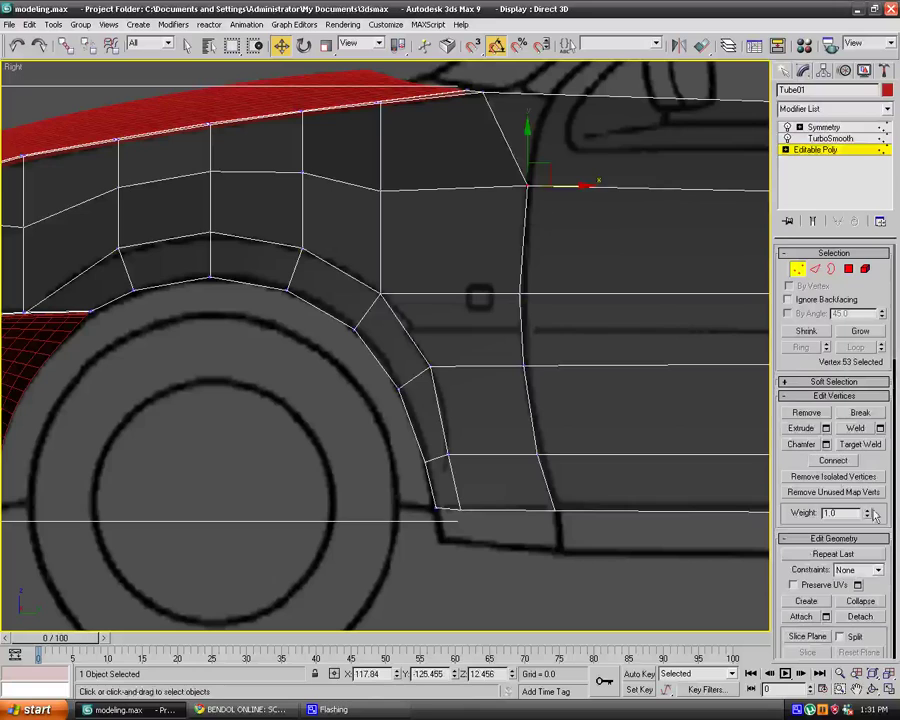
click(855, 570)
click(845, 588)
drag(567, 187, 509, 186)
click(519, 293)
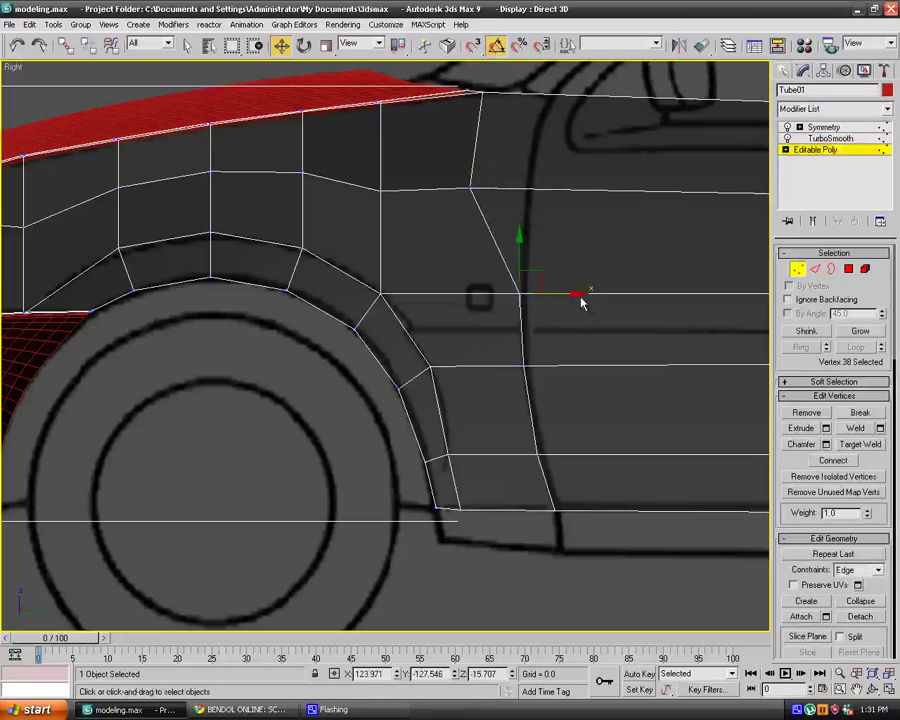
drag(572, 293, 513, 291)
drag(510, 325, 617, 545)
drag(587, 455, 541, 442)
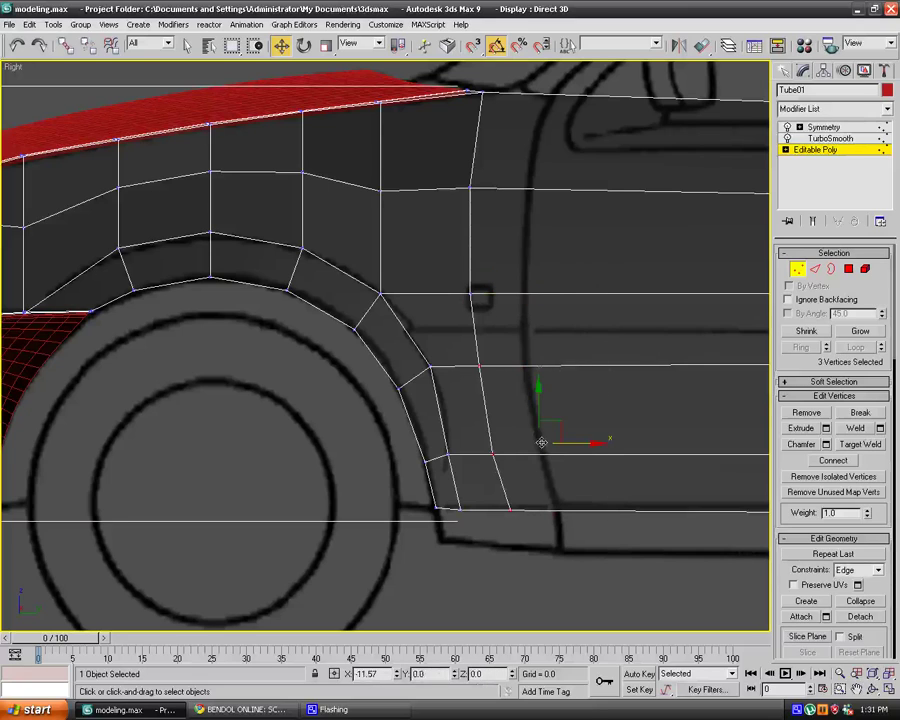
Connect the ring of horizontal edges across the door with 1 segment at slide 91, following the blueprint's front door line.
key(2)
click(578, 364)
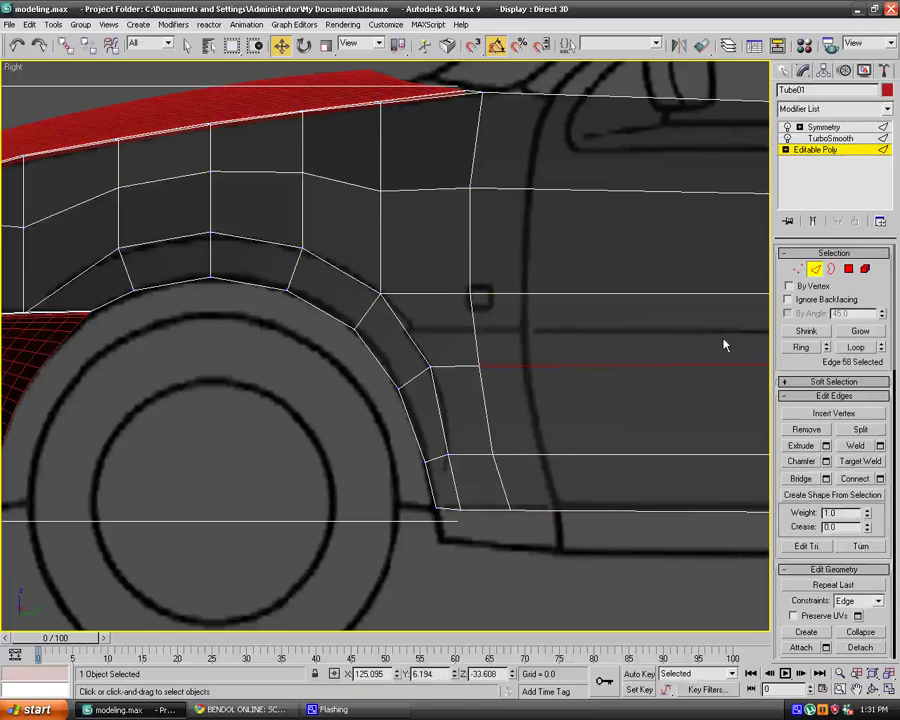
click(800, 349)
click(880, 480)
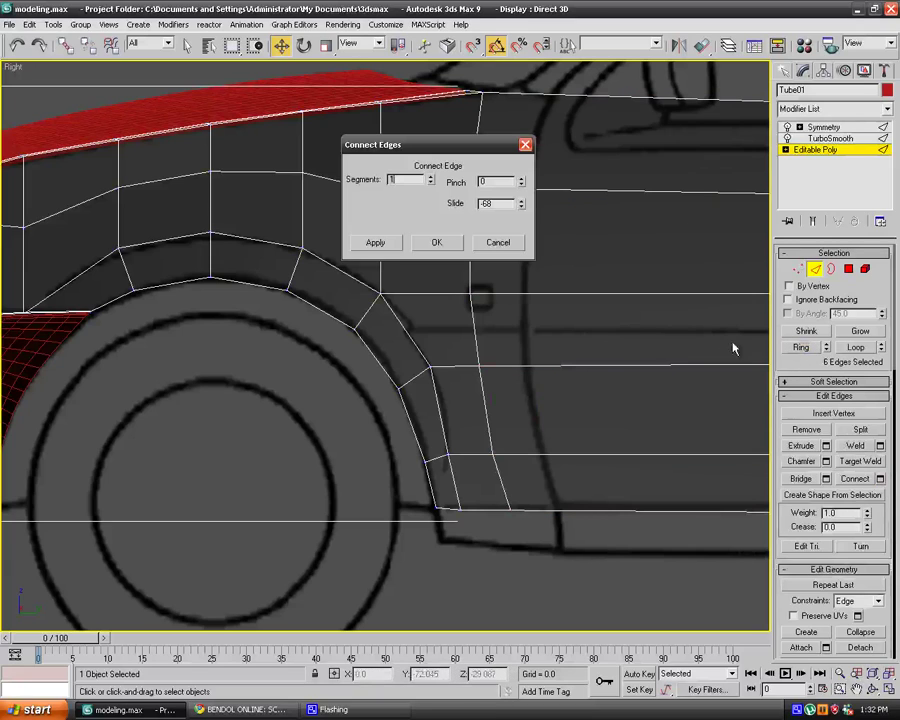
drag(521, 207, 499, 76)
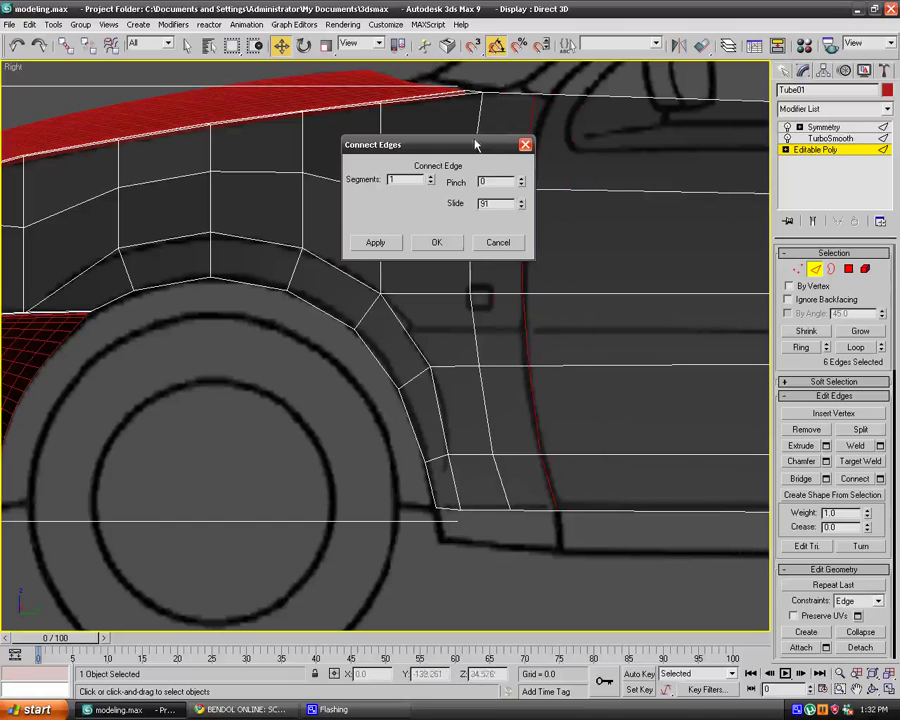
click(455, 242)
Slide the top vertex of the new door-line loop rearward along its edge to match the blueprint's curve.
key(1)
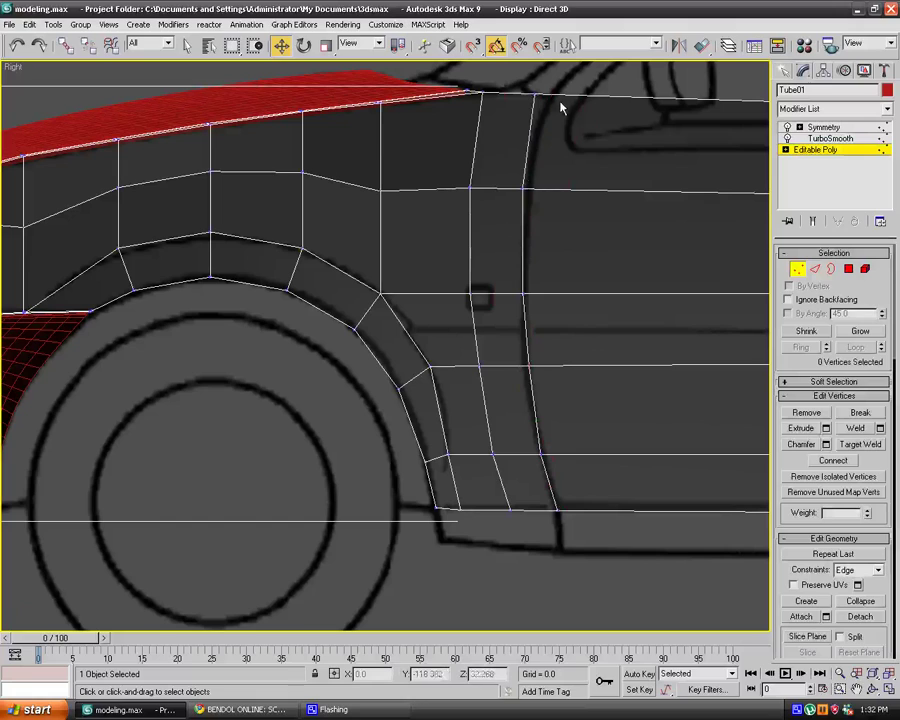
click(534, 92)
drag(571, 94, 586, 95)
click(595, 183)
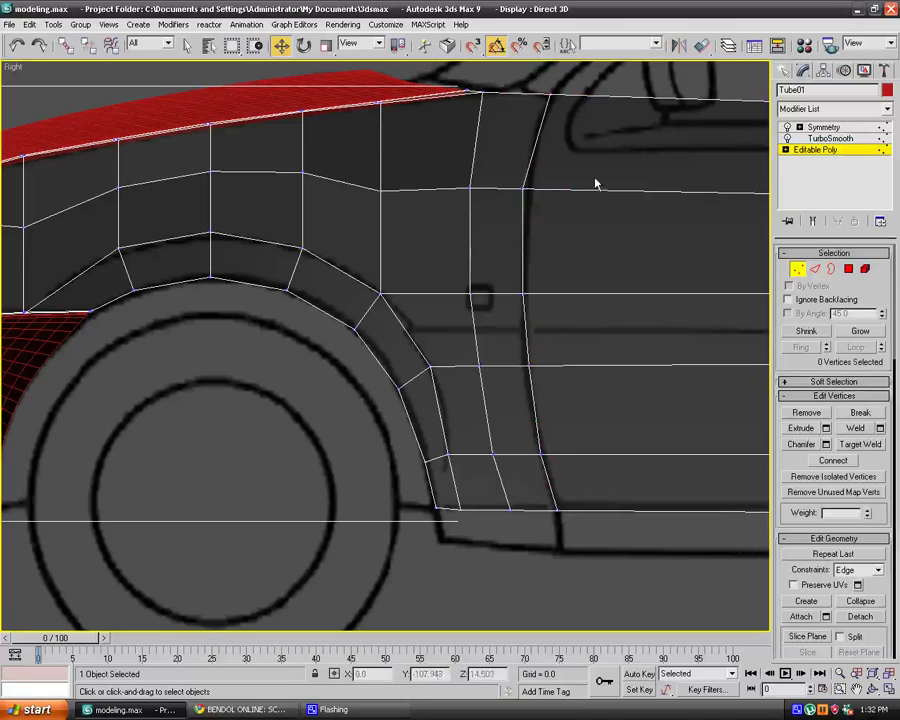
Chamfer the door-line edge loop by 0.21 with Open enabled to separate the fender from the door.
click(798, 270)
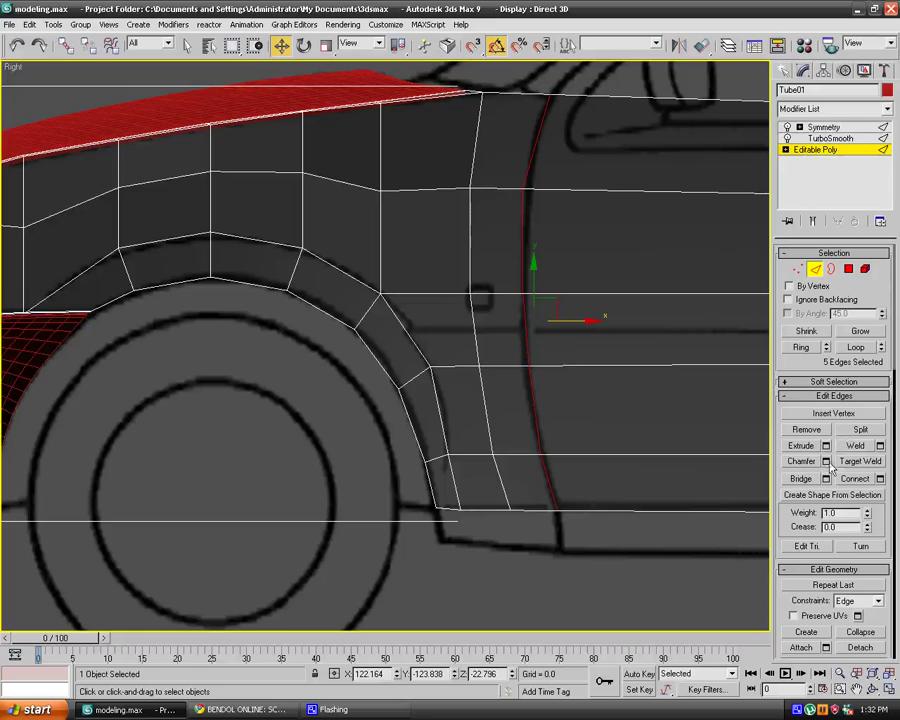
click(826, 461)
click(451, 181)
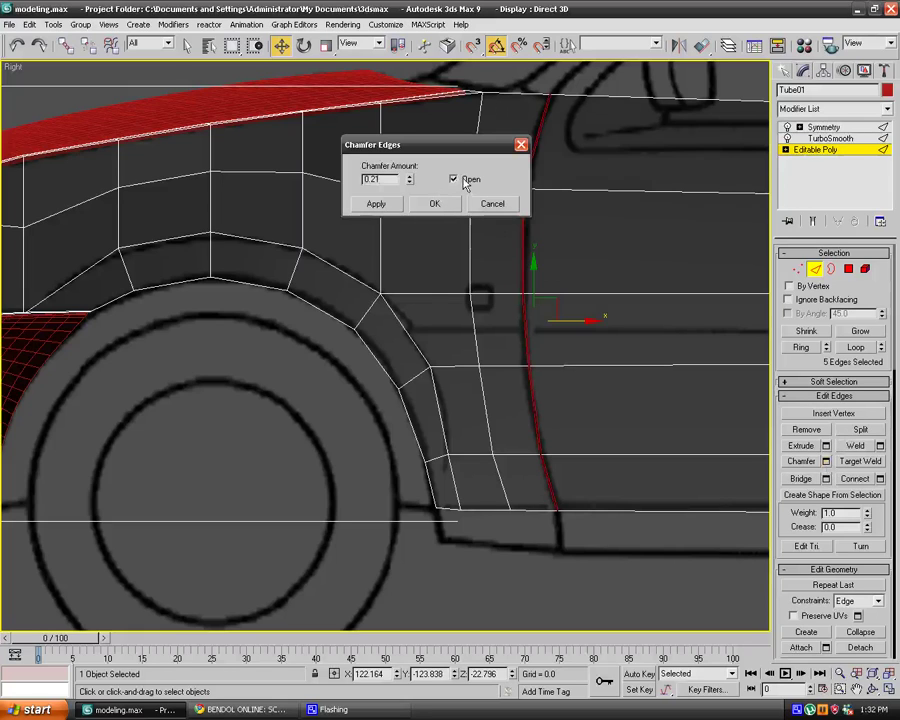
click(434, 202)
Chamfer the separated door-line edges by 0.21 with Open disabled to add supporting loops on both sides of the gap.
click(826, 461)
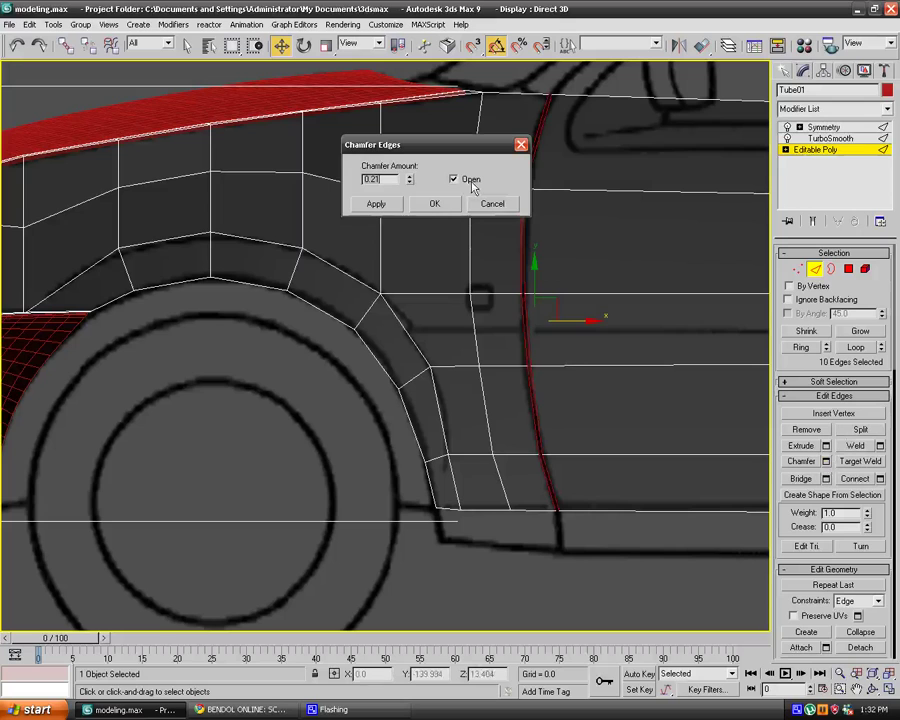
click(453, 179)
click(443, 206)
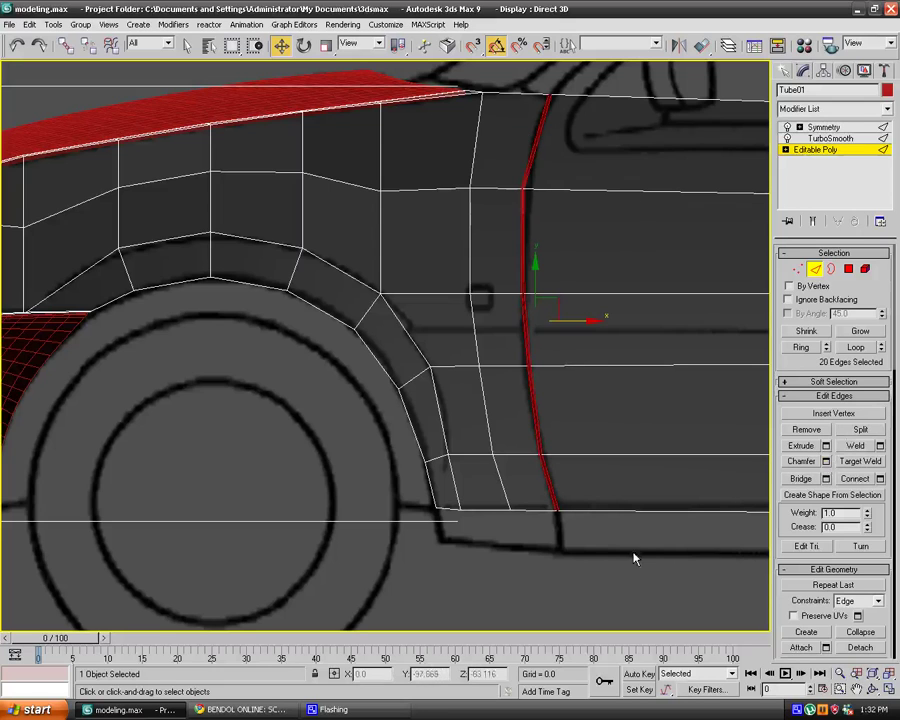
click(699, 412)
click(783, 71)
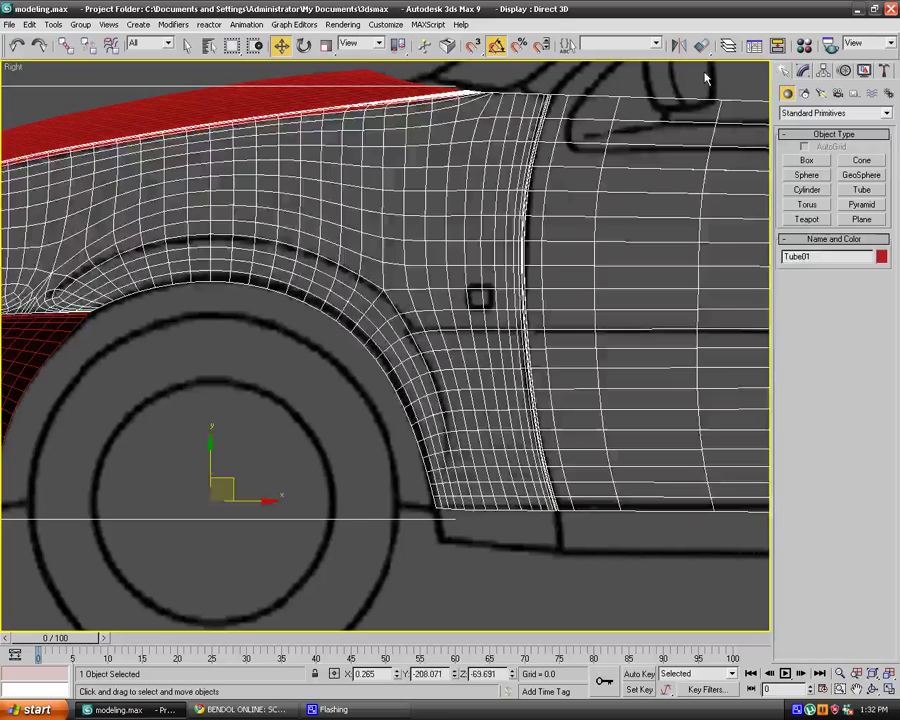
Reset Constraints to None and detach the front fender element of the side body as a separate object named FWing.
click(706, 78)
click(440, 146)
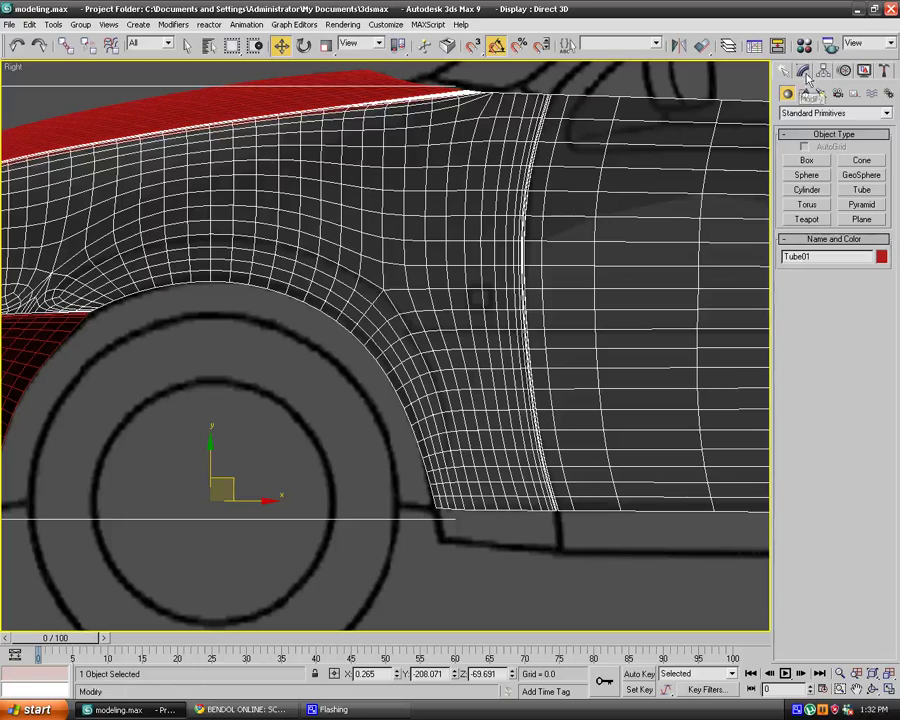
click(803, 71)
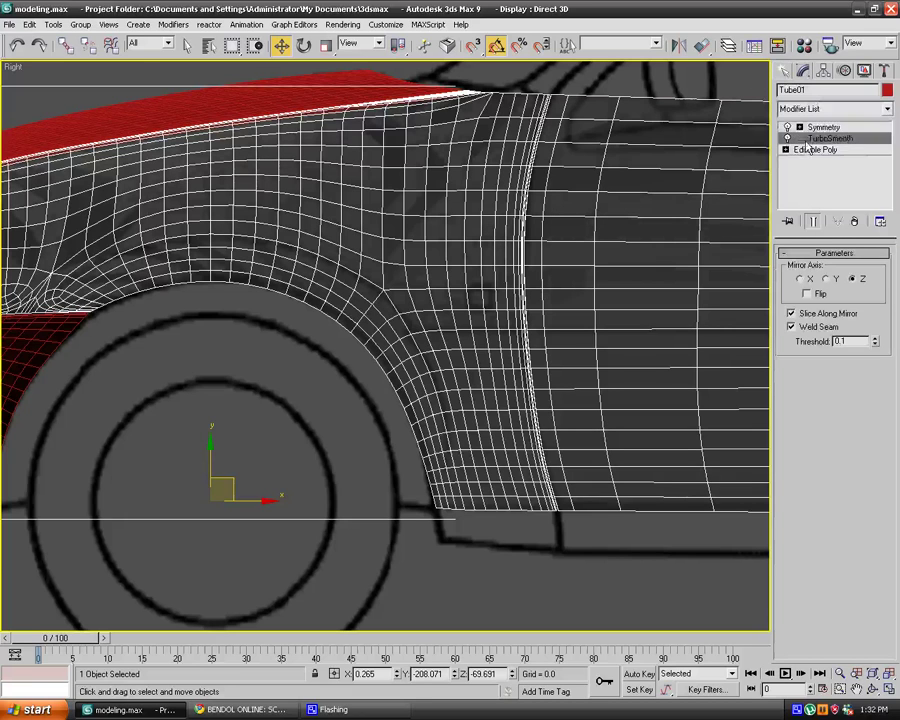
click(808, 149)
click(865, 269)
click(500, 207)
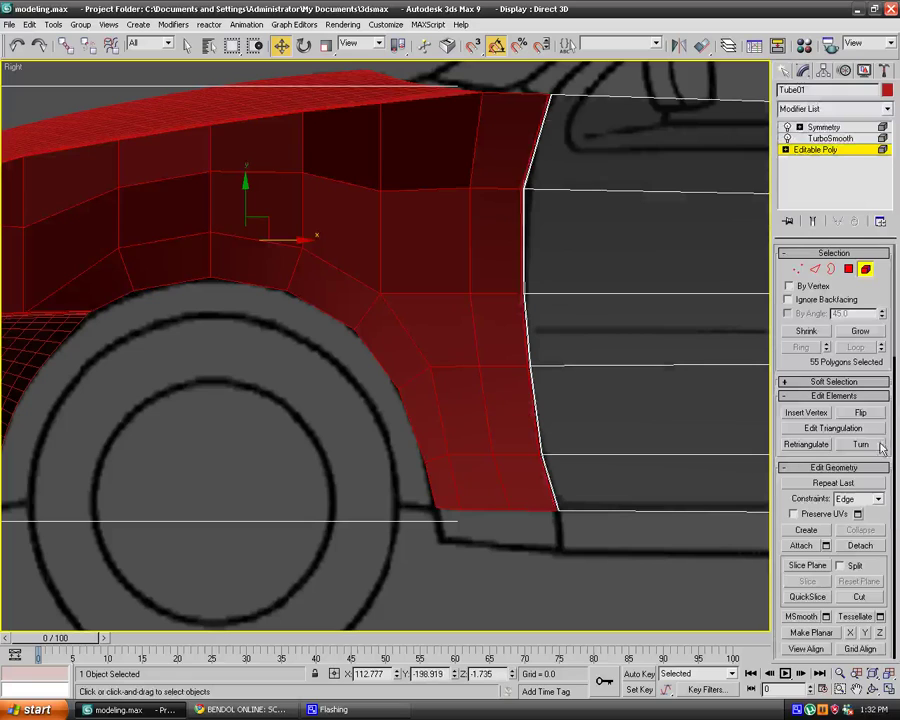
click(866, 498)
click(858, 512)
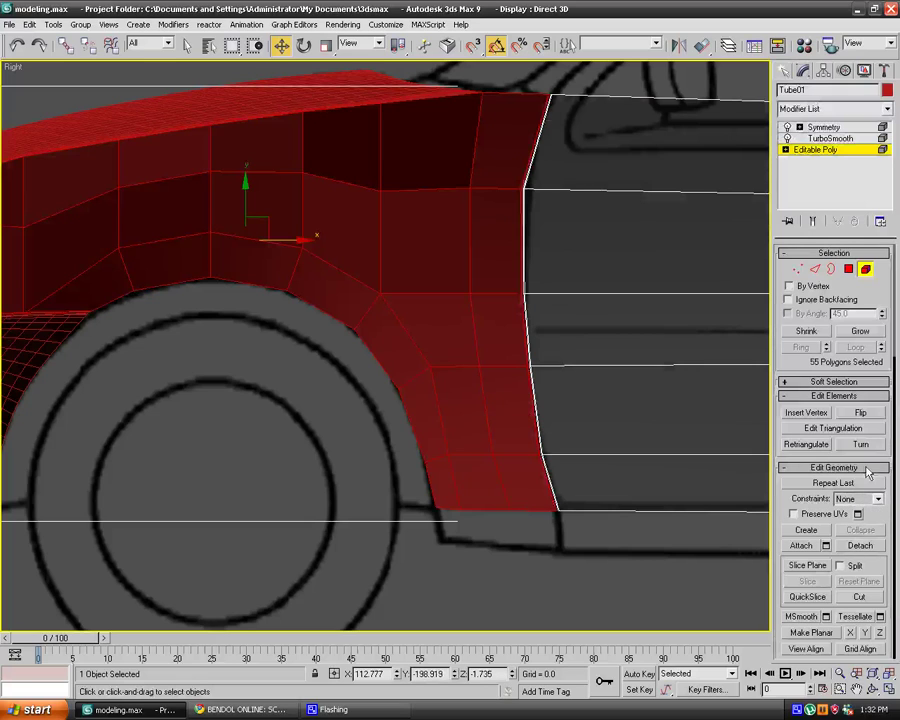
click(862, 546)
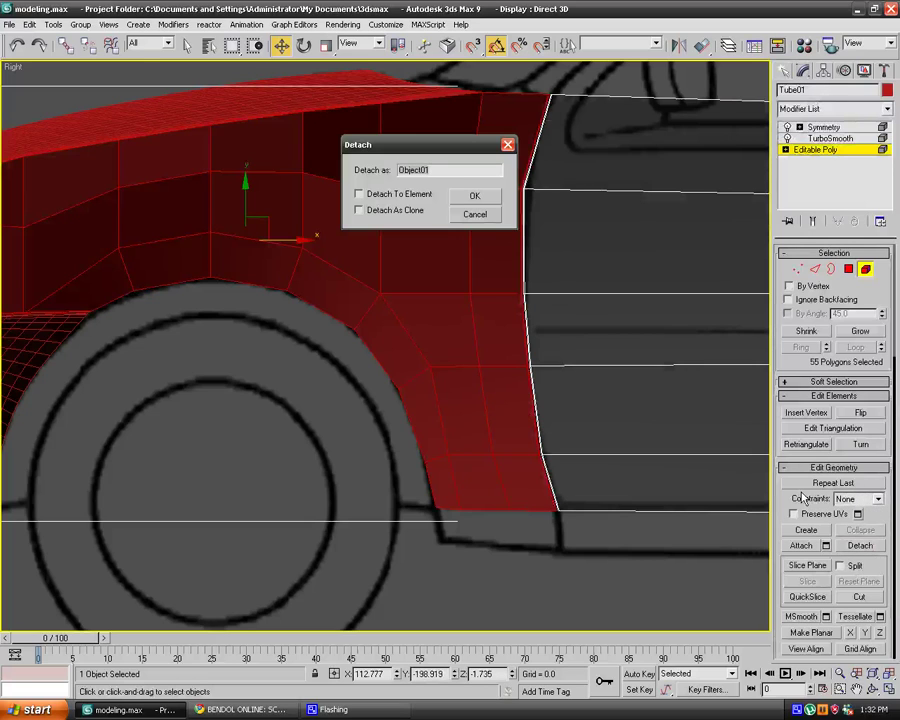
text(Wing)
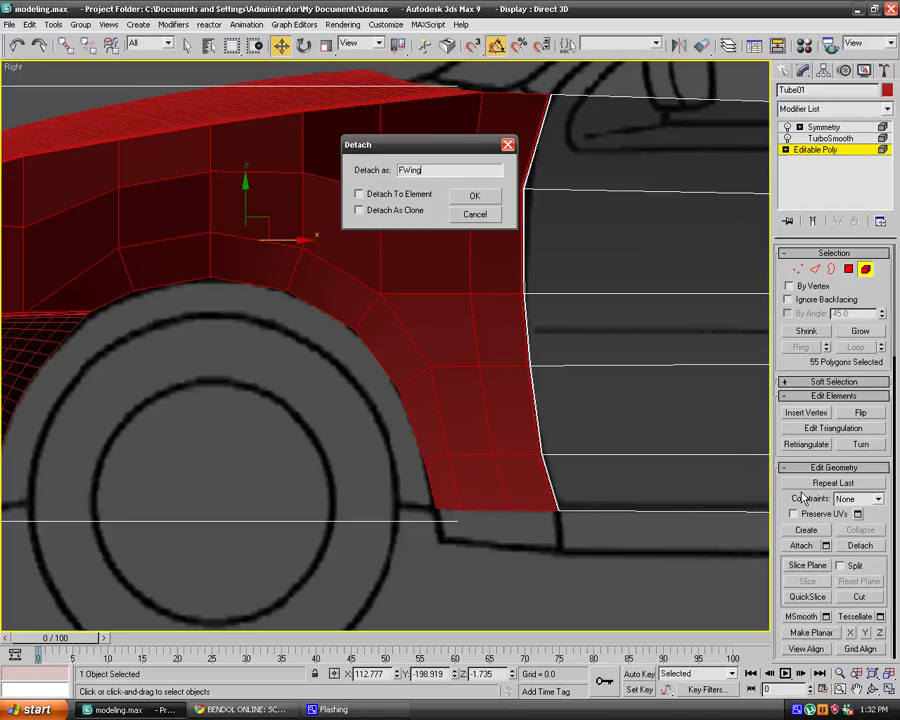
key(Return)
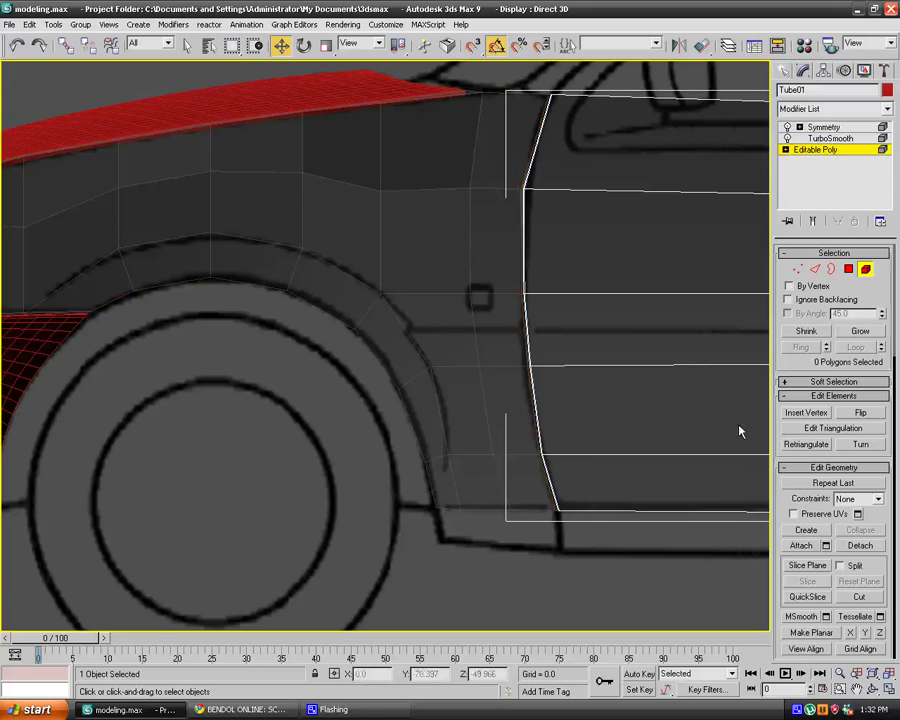
Return to the perspective view and select the detached FWing fender.
click(782, 72)
click(350, 498)
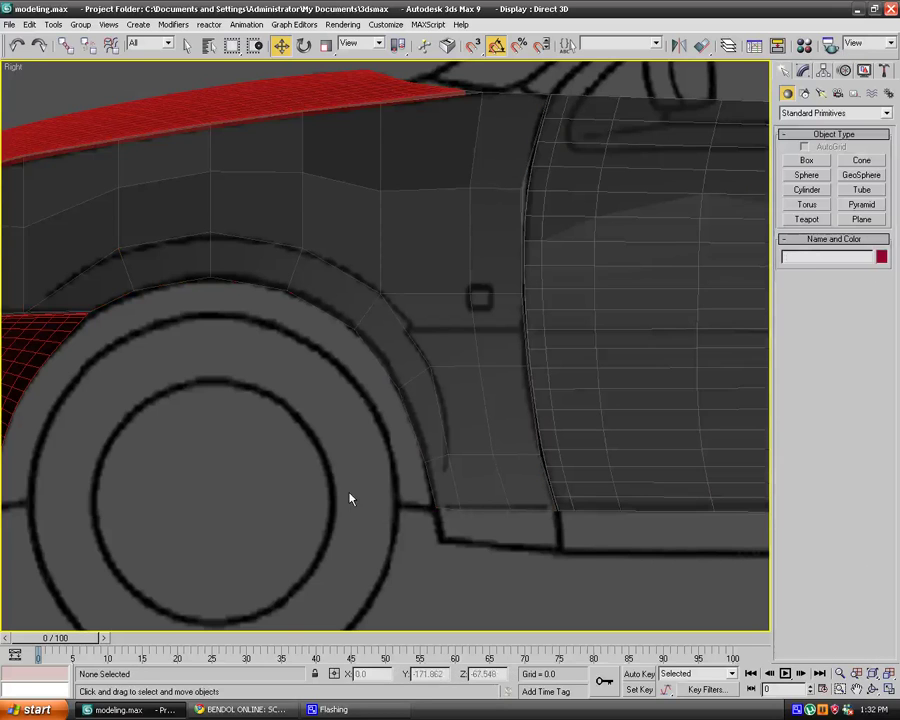
key(p)
click(266, 250)
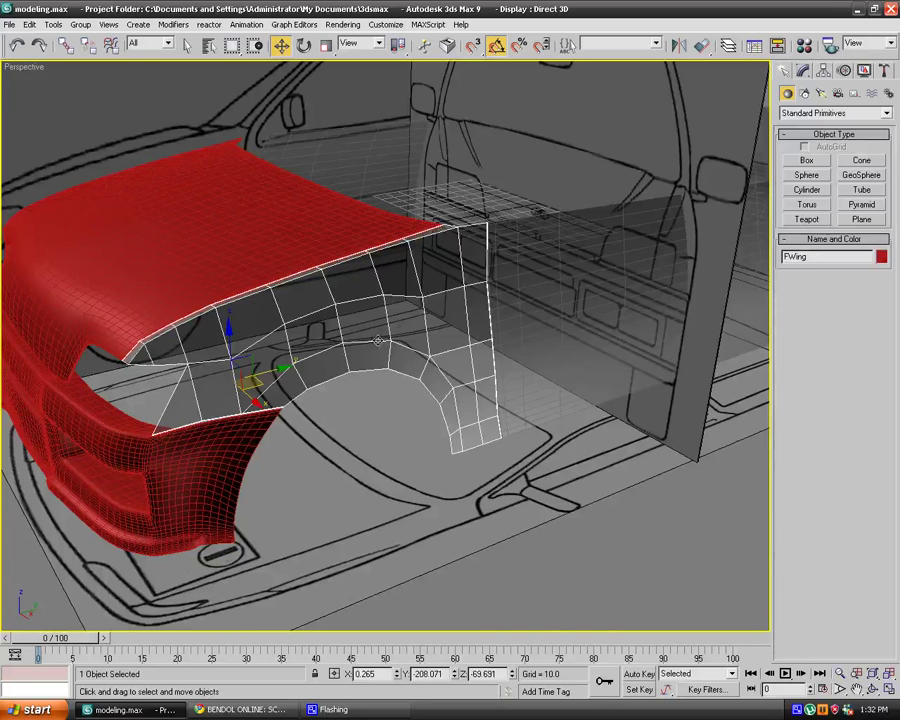
double_click(803, 61)
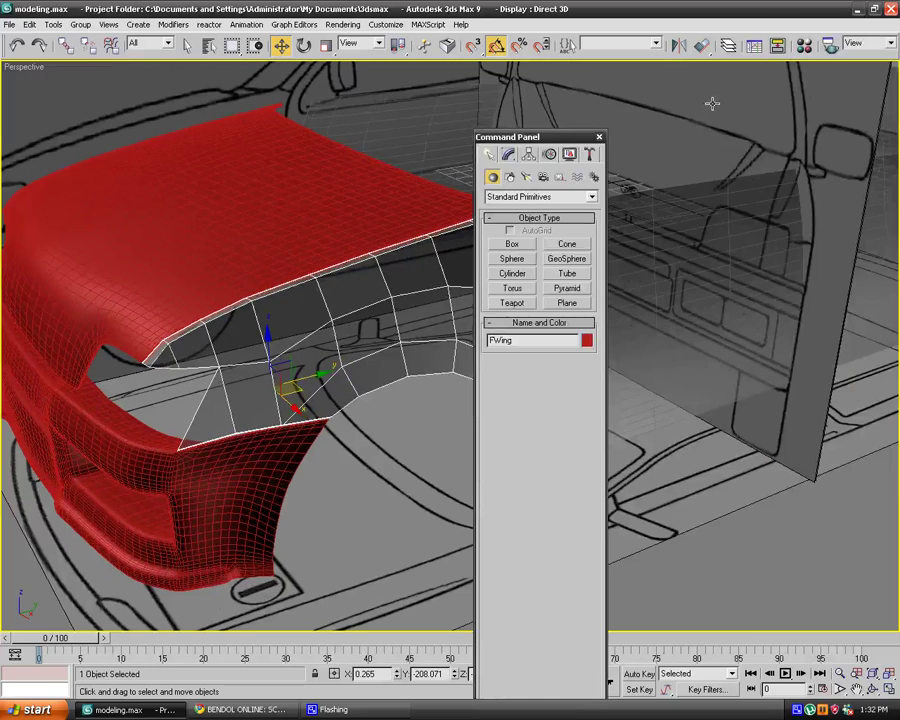
Dock the command panel beside the viewport and apply the Symmetry modifier with mirror axis Z to FWing.
drag(576, 140, 855, 68)
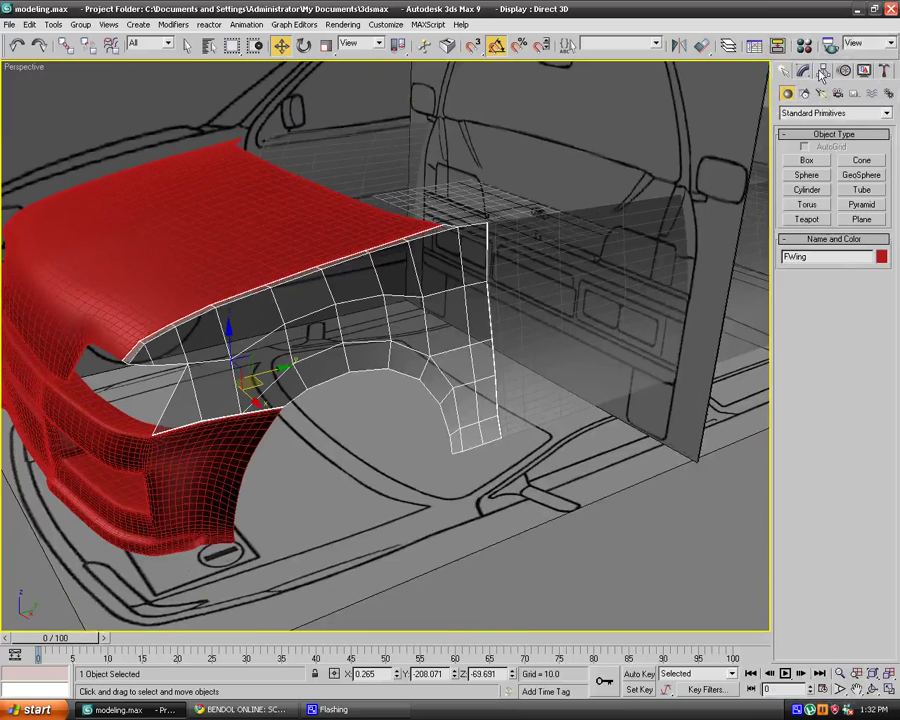
click(803, 71)
right_click(805, 129)
click(824, 139)
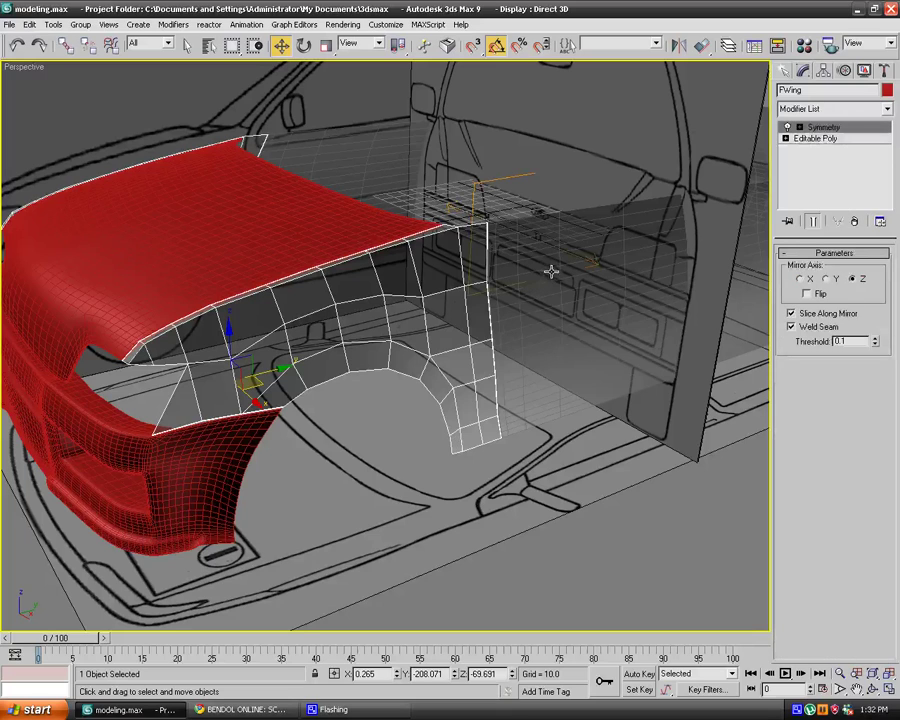
Chamfer FWing's edge loop along the hood line by 0.21 with Open disabled.
click(815, 138)
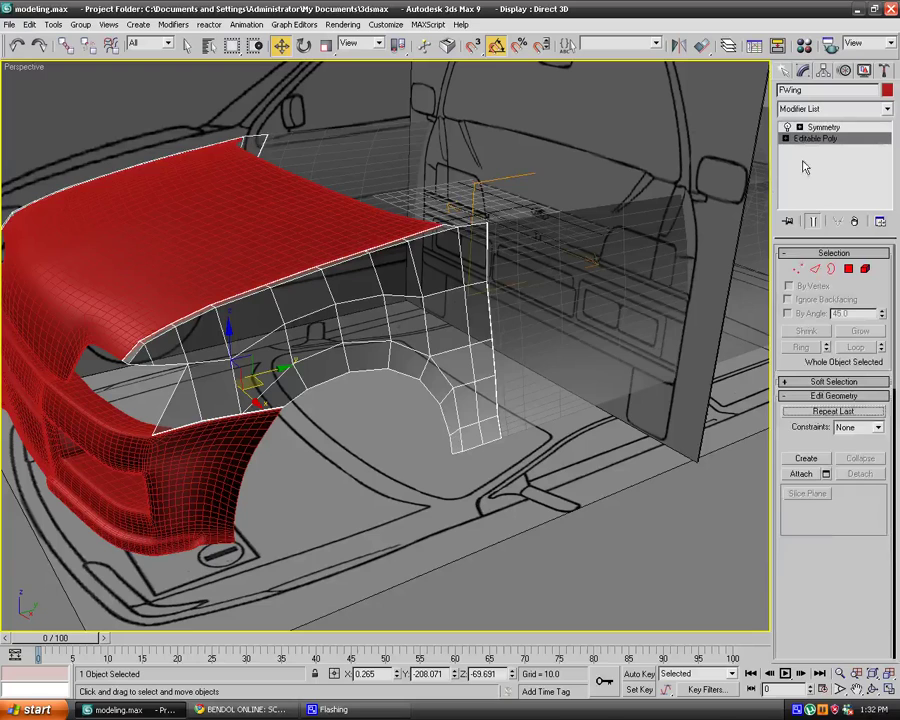
key(2)
click(336, 265)
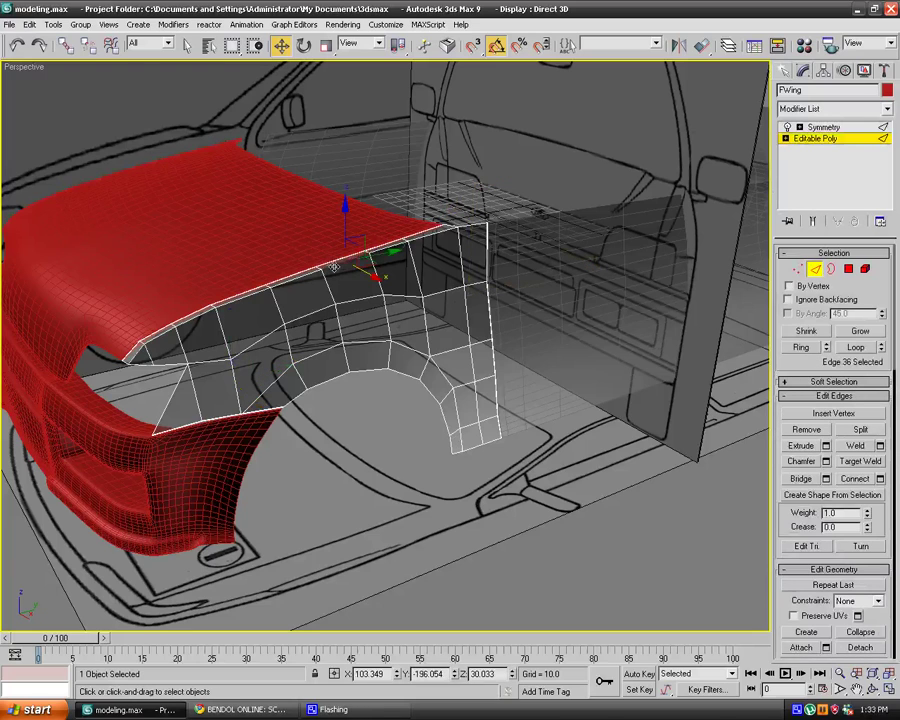
click(856, 347)
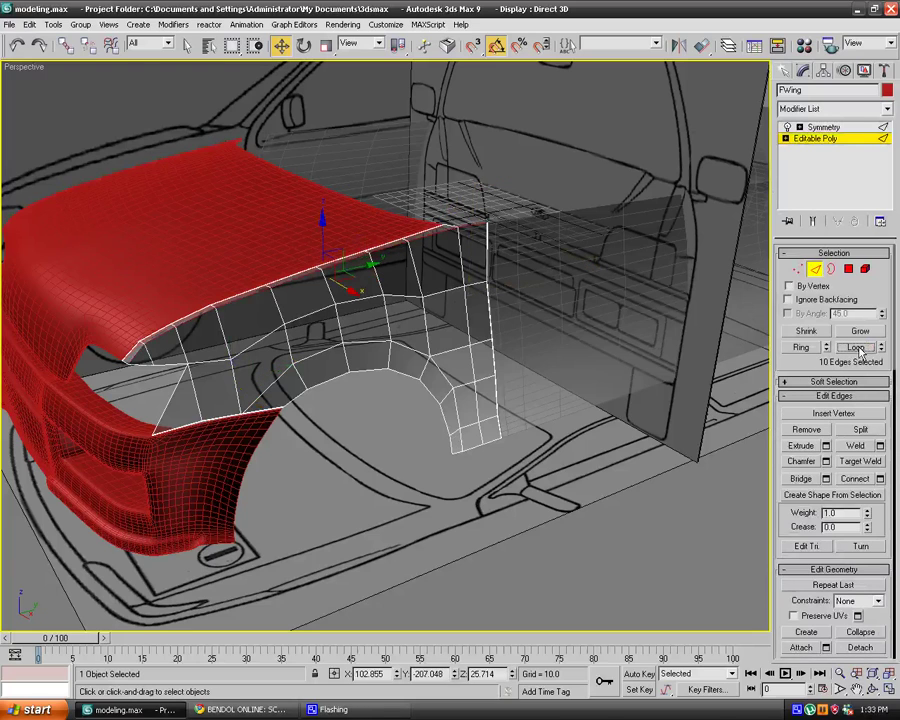
click(826, 462)
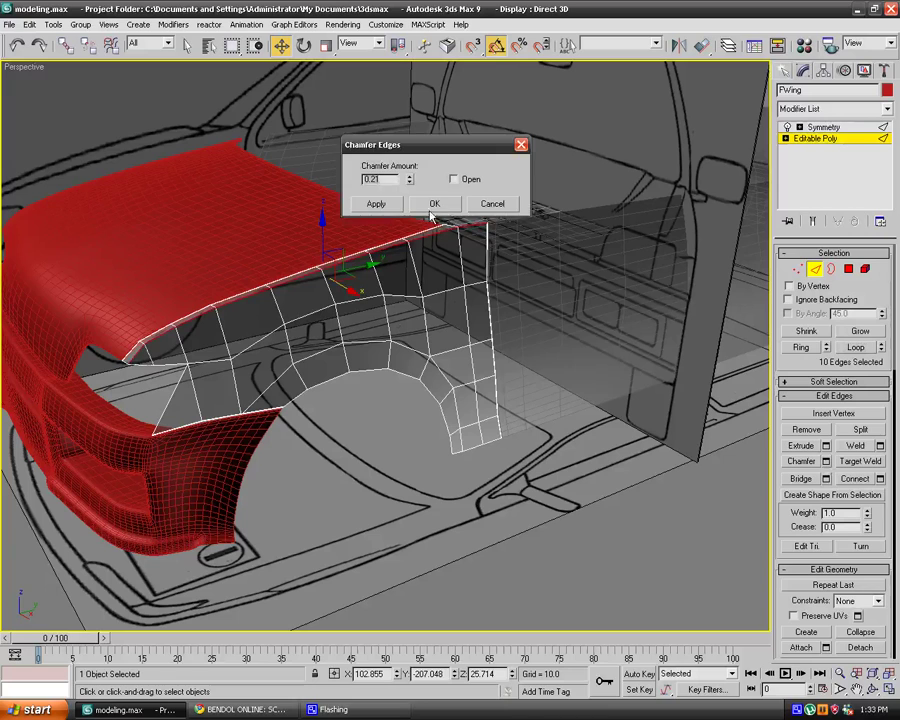
click(306, 148)
click(443, 178)
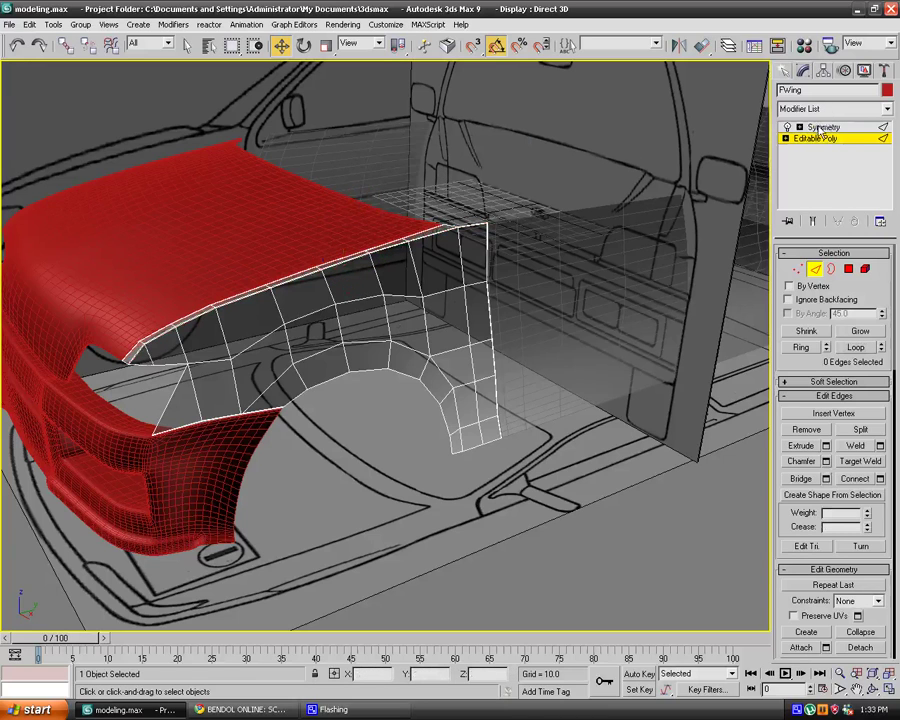
Add a TurboSmooth modifier to FWing beneath Symmetry and reselect the fender in the viewport.
click(835, 108)
scroll(808, 525, down, 10)
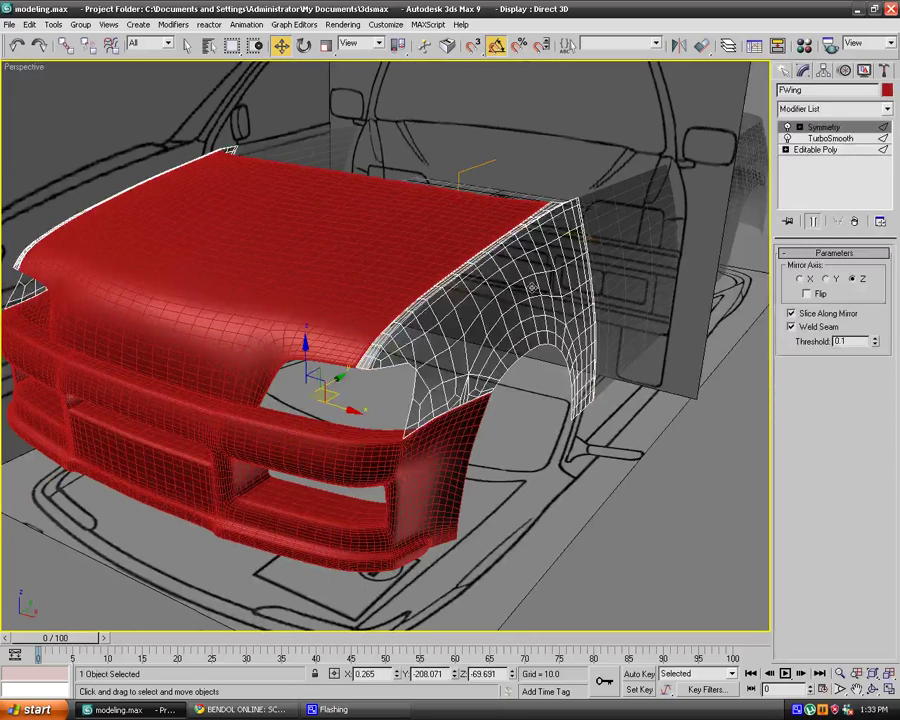
click(600, 475)
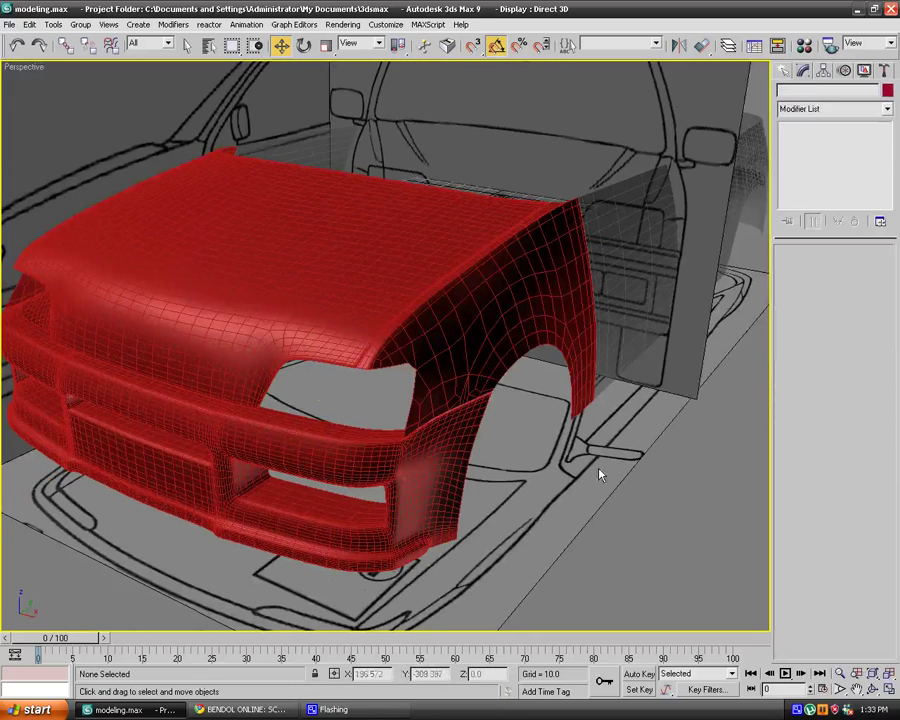
click(495, 350)
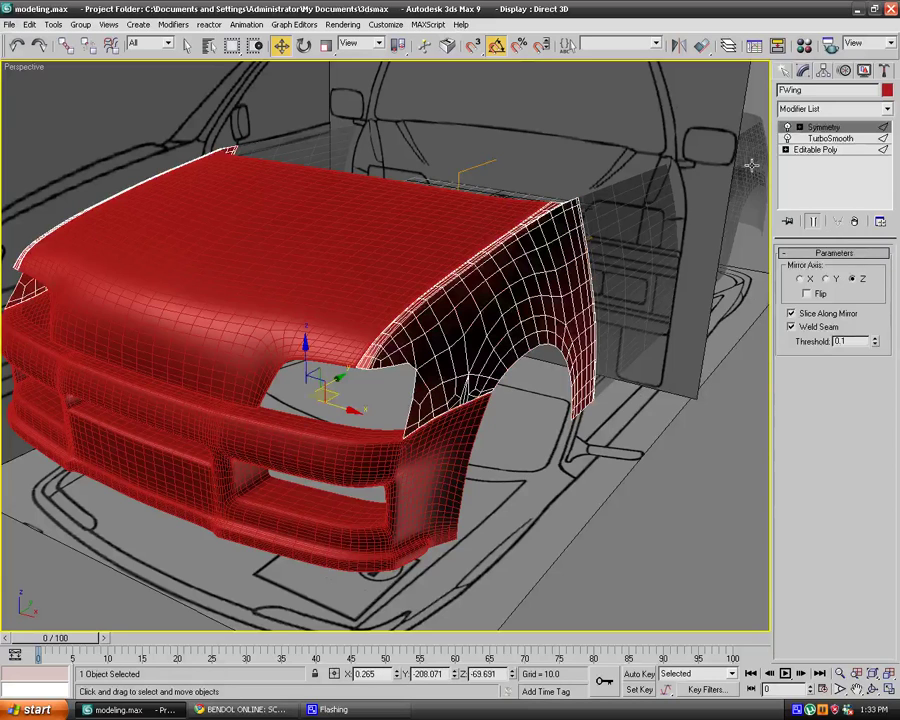
Weld the two lowest neighbouring vertices on the fender's lower border above the bumper in FWing's Editable Poly.
click(808, 150)
click(798, 266)
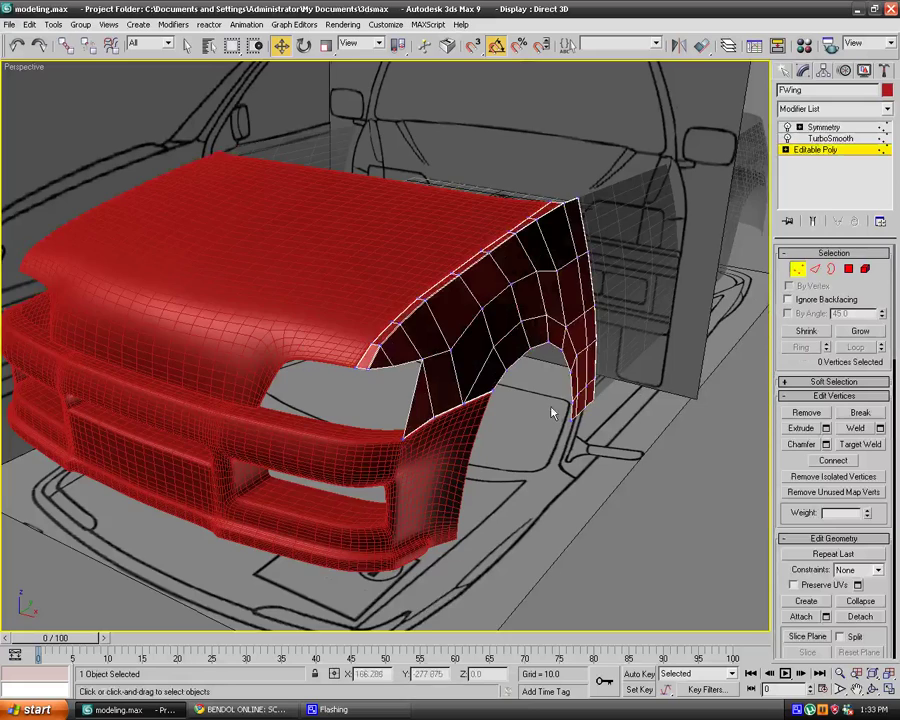
alt+middle_drag(551, 408, 442, 423)
scroll(442, 423, up, 6)
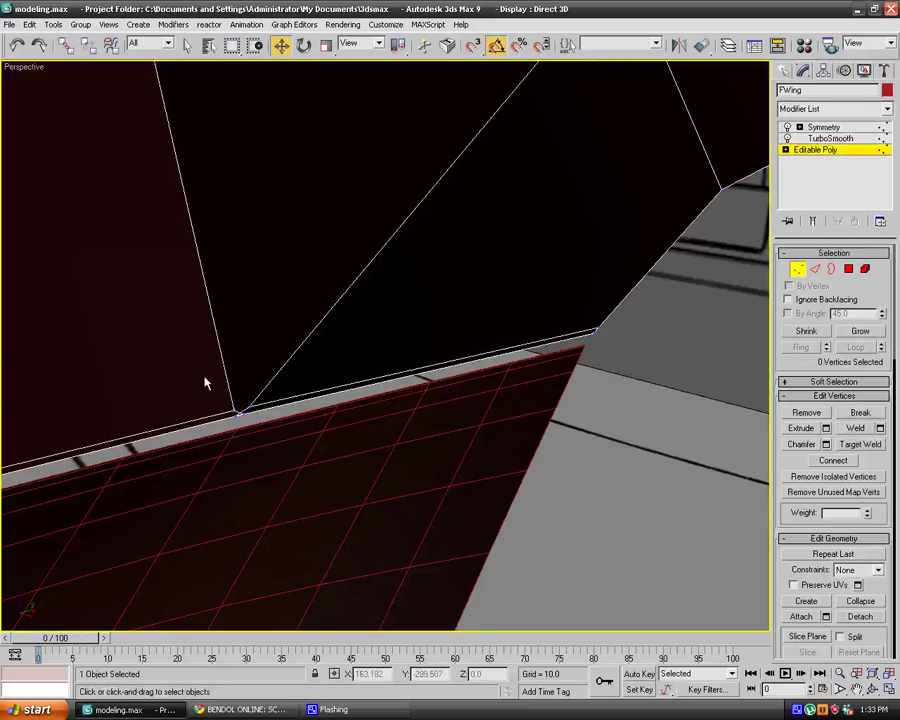
middle_drag(210, 382, 232, 378)
scroll(231, 394, up, 1)
scroll(232, 378, down, 1)
click(319, 451)
key(z)
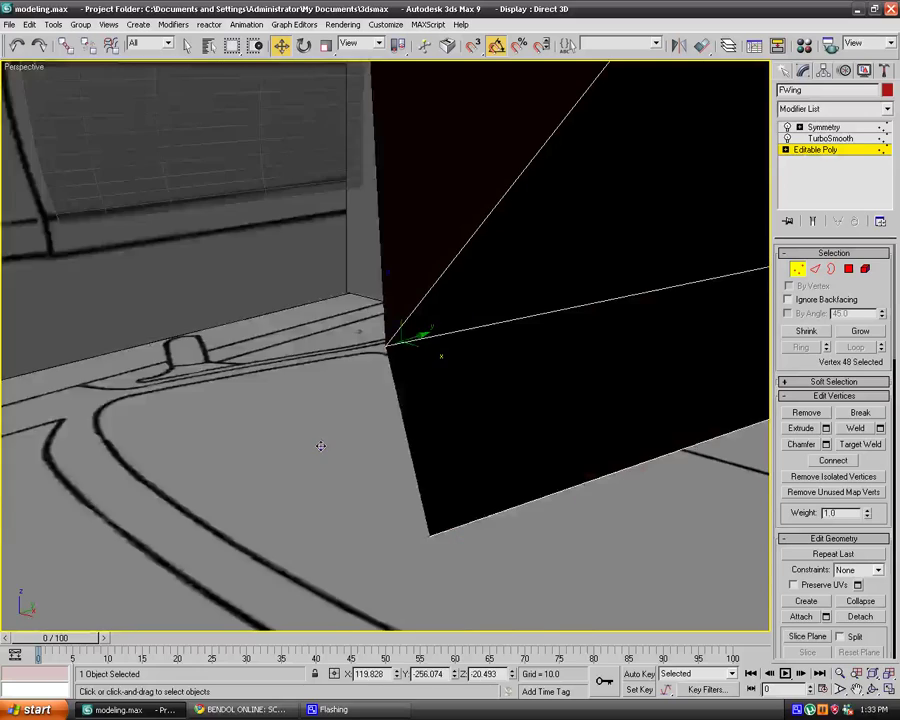
scroll(321, 446, down, 1)
scroll(321, 446, down, 1)
click(206, 339)
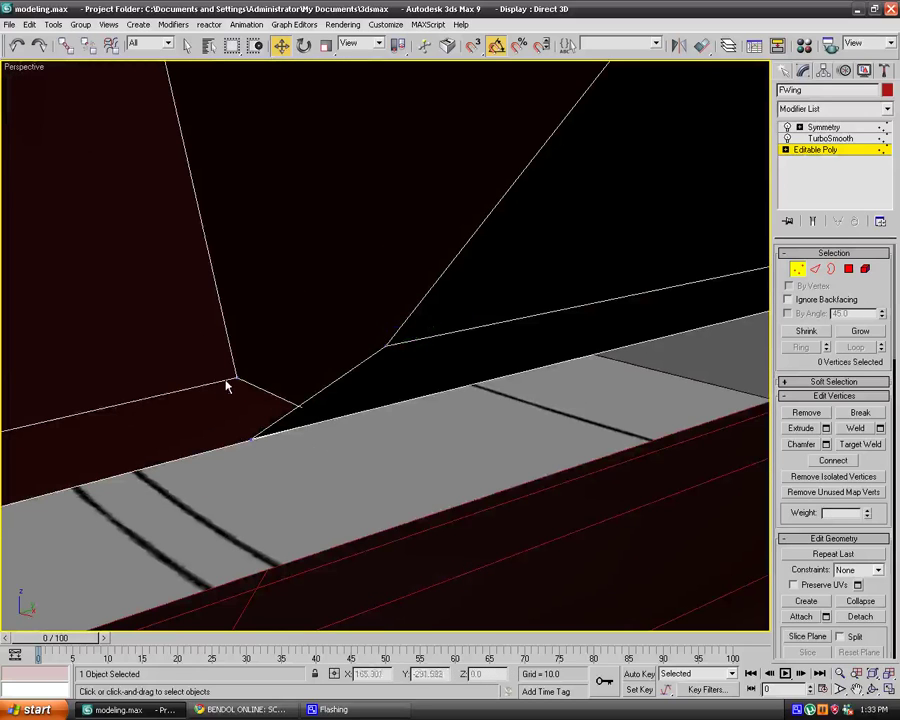
drag(228, 386, 390, 487)
click(856, 428)
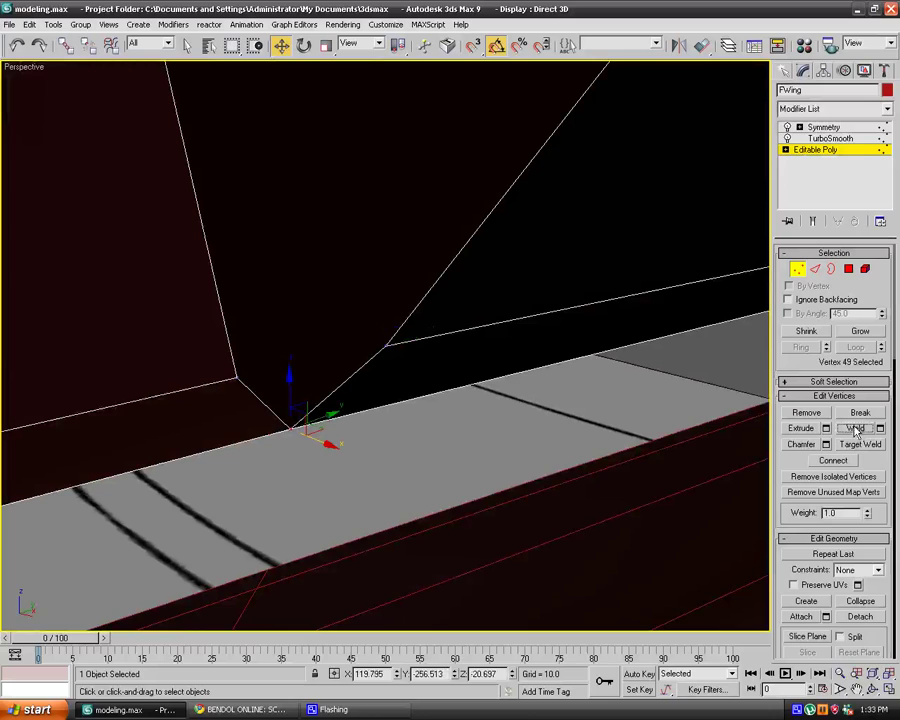
Cut a connecting edge between the two upper vertices beside the welded corner on the fender's lower border.
drag(187, 320, 420, 392)
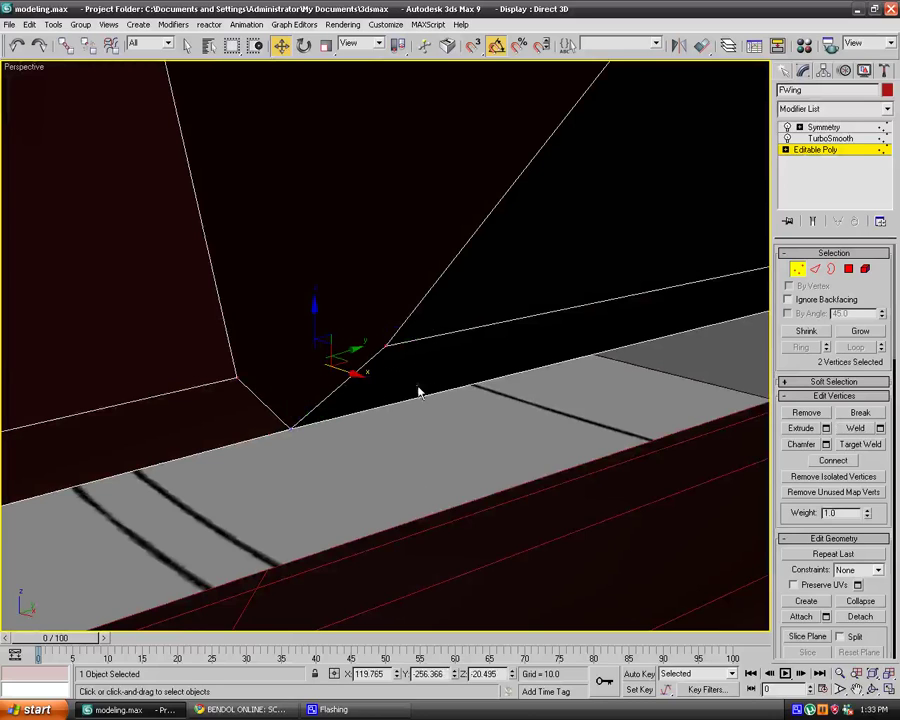
click(856, 428)
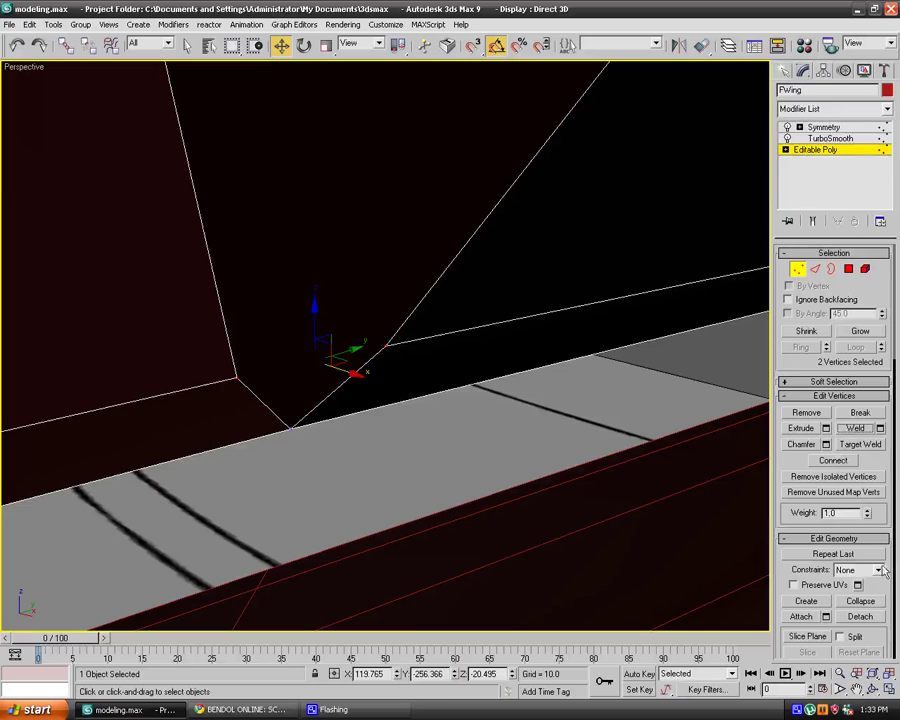
scroll(873, 630, down, 2)
click(860, 586)
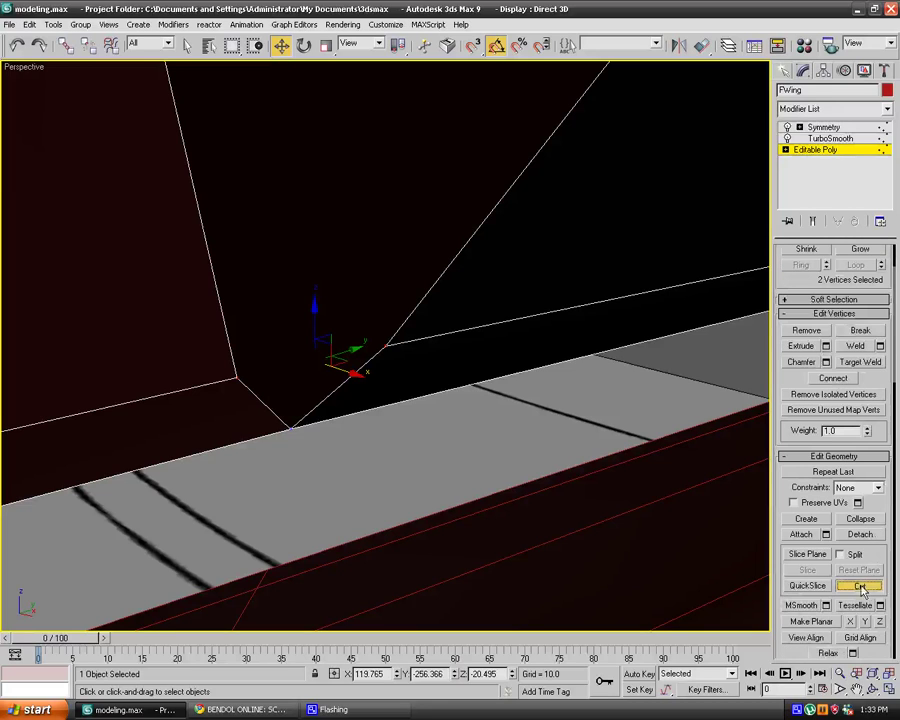
click(386, 346)
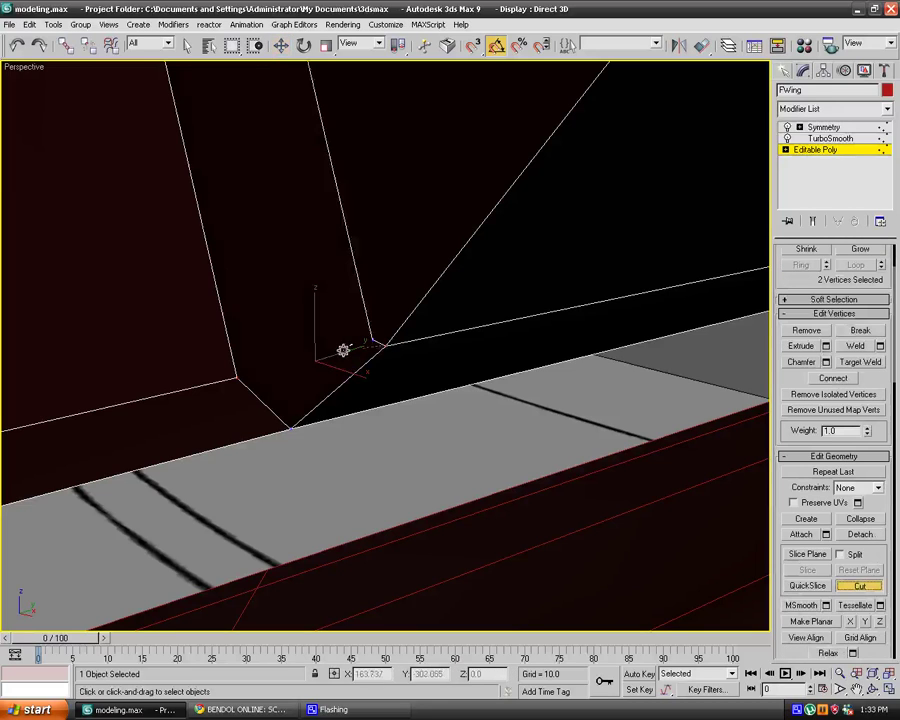
click(233, 378)
Weld the two newly connected upper vertices into one above the fender's lower border.
key(w)
drag(141, 302, 461, 378)
drag(180, 341, 235, 395)
click(189, 297)
drag(173, 285, 475, 392)
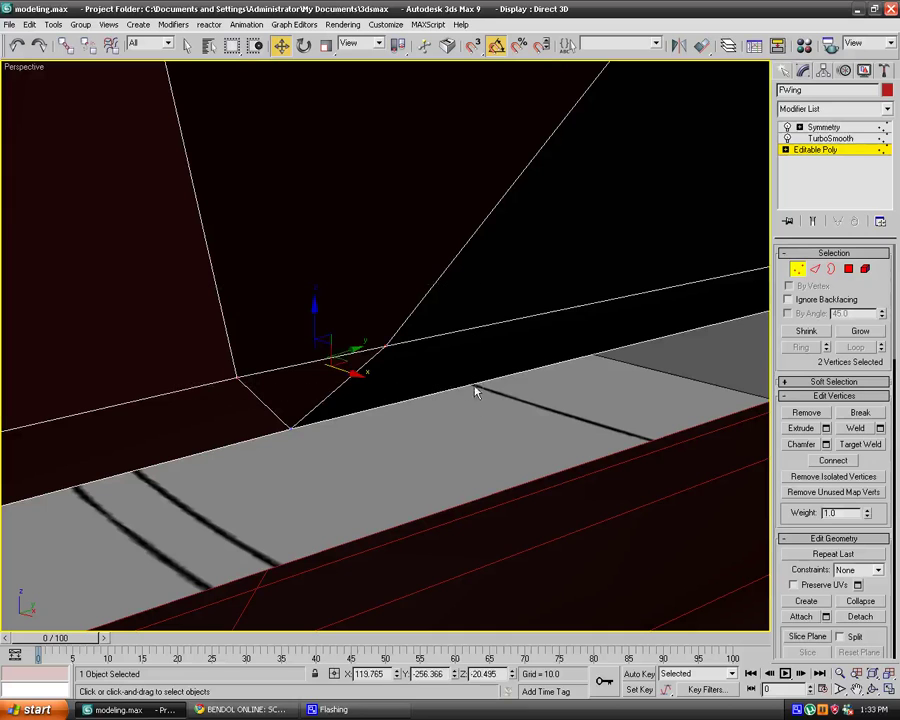
click(860, 428)
click(564, 404)
scroll(558, 400, down, 3)
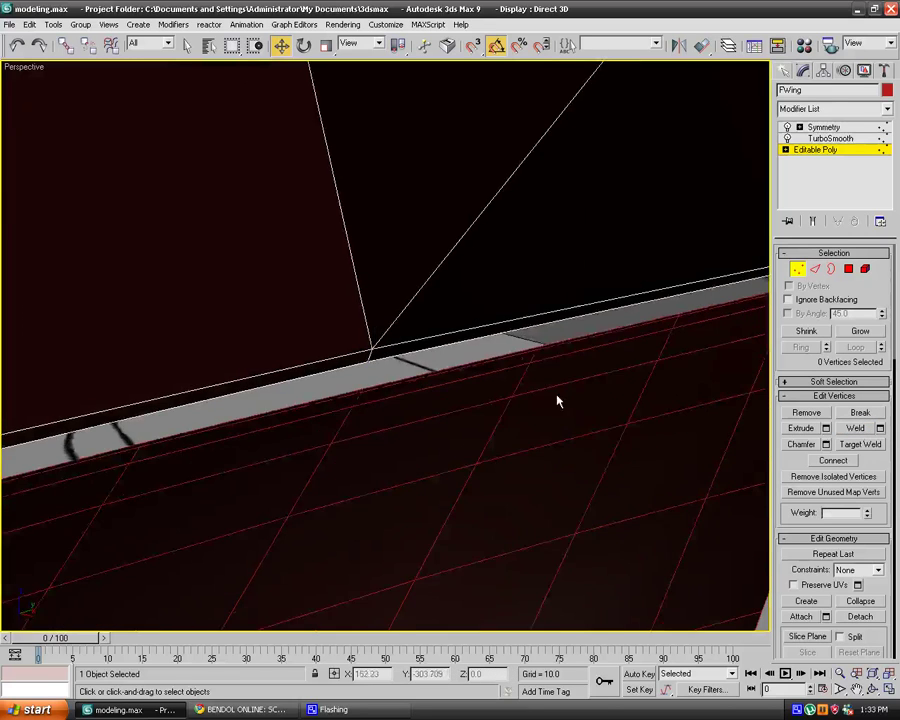
Return to FWing's Symmetry level to show the mirrored, smoothed fender with its cleaned-up lower border.
middle_drag(371, 384, 613, 295)
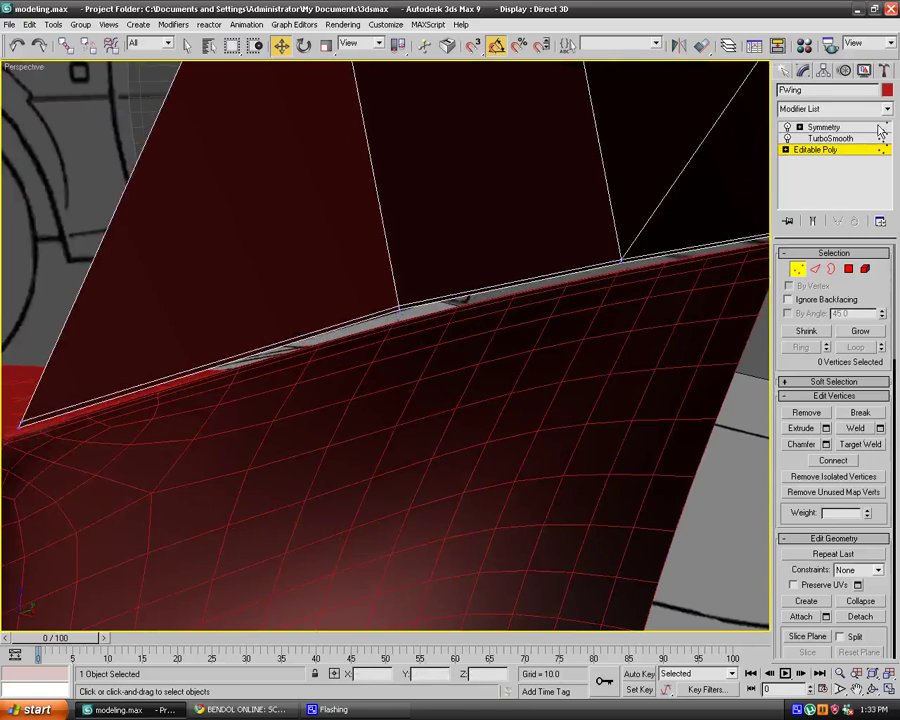
click(879, 126)
click(741, 455)
alt+middle_drag(602, 385, 558, 464)
scroll(558, 464, down, 3)
click(420, 319)
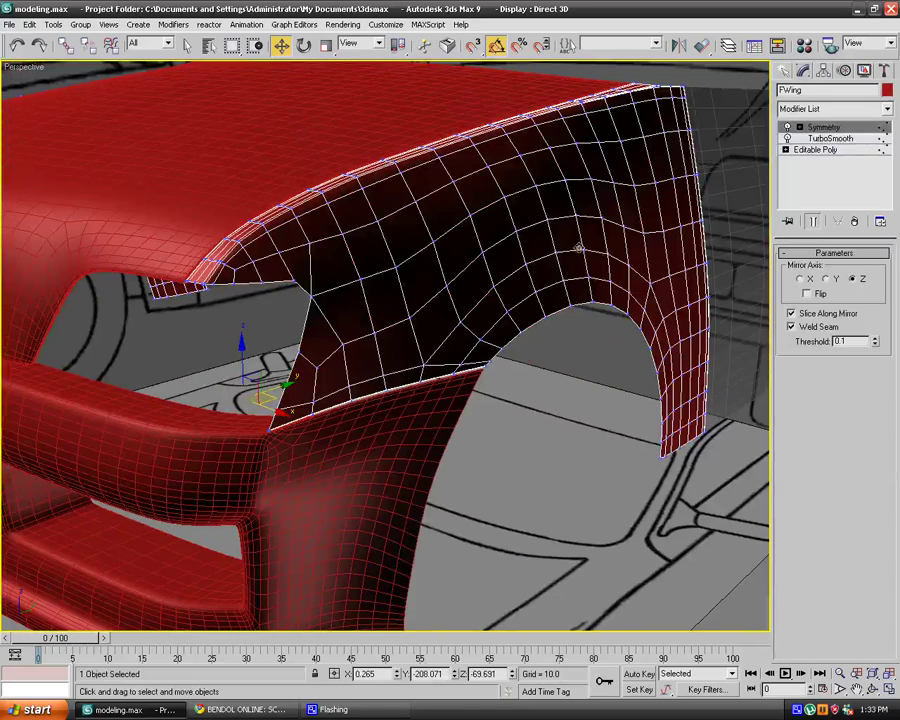
Set FWing's TurboSmooth iterations to 3.
click(858, 139)
click(880, 274)
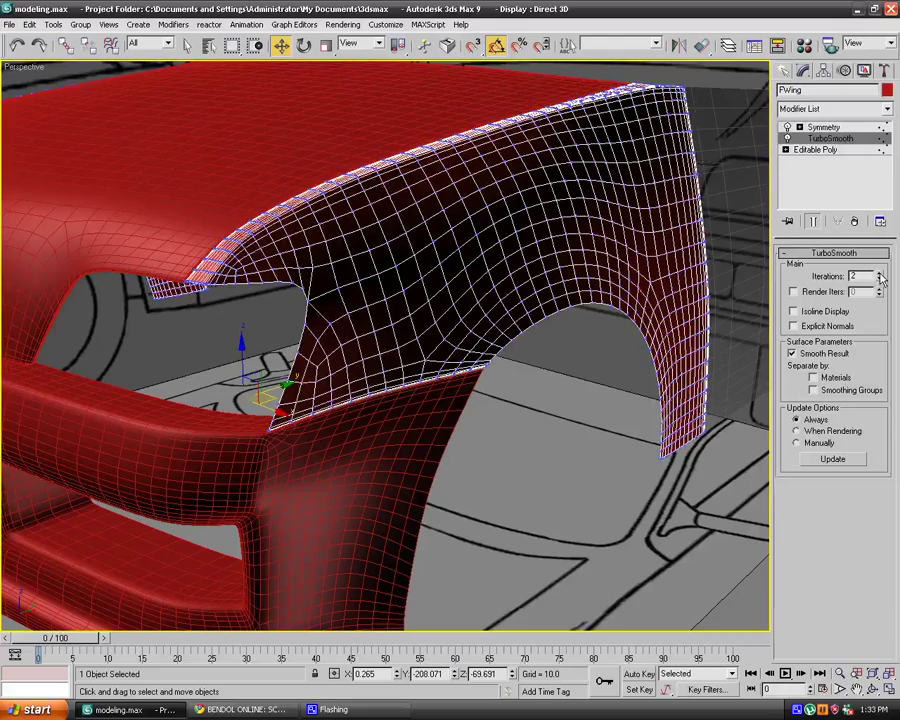
click(880, 274)
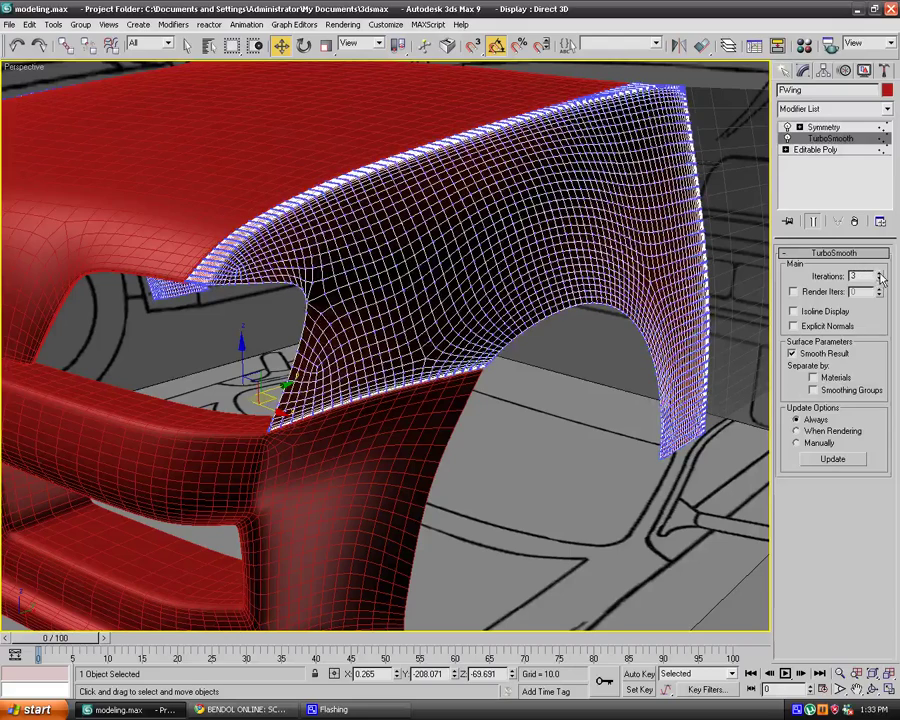
Inspect the smoothed fender's surface and how it fits the hood and bumper from several angles.
click(608, 413)
click(356, 303)
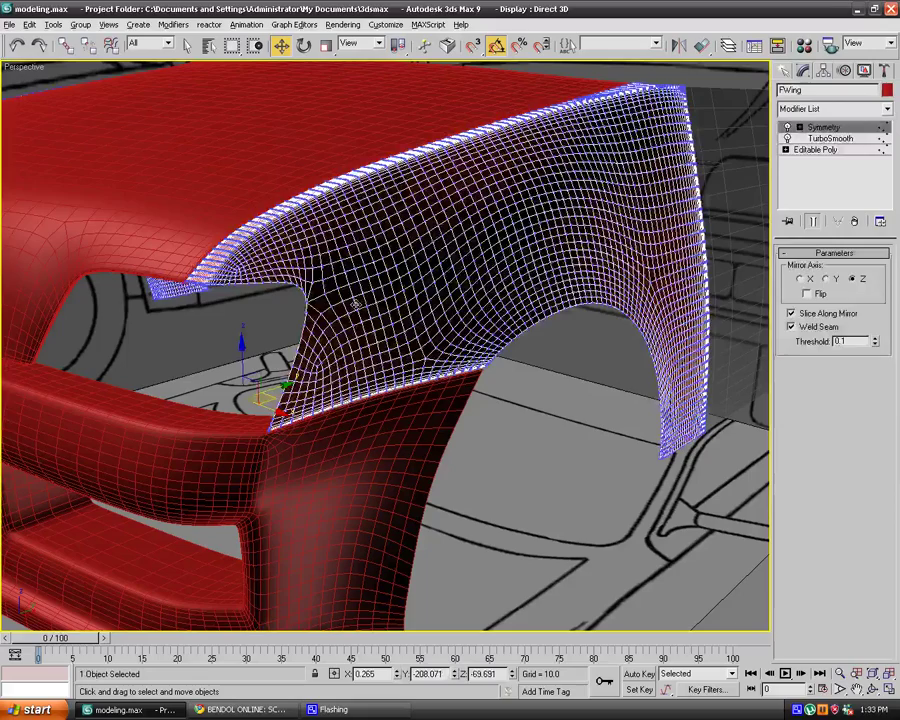
click(552, 401)
click(415, 315)
click(549, 407)
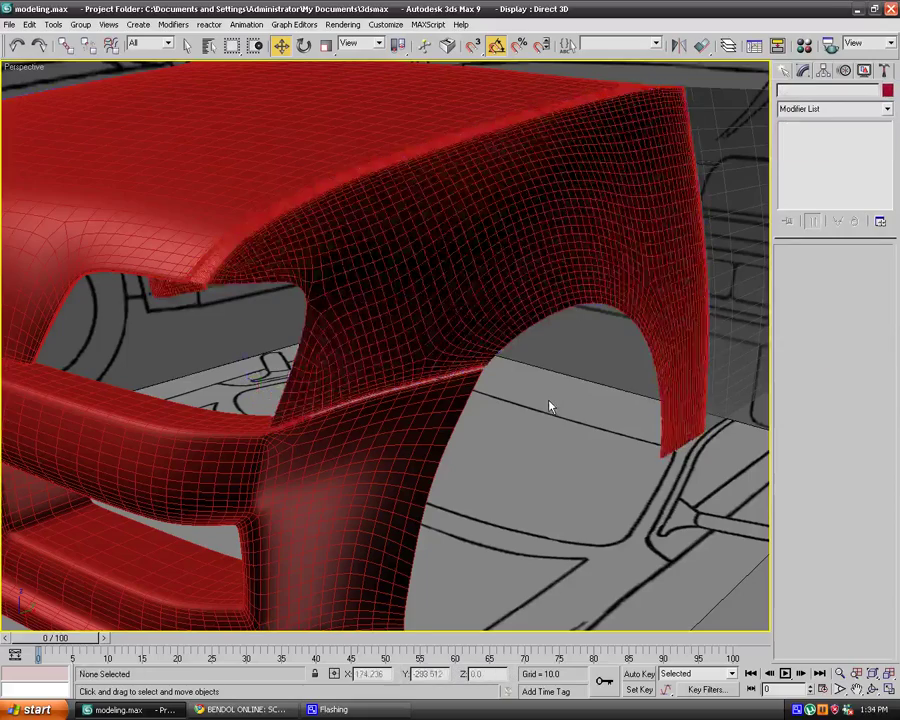
alt+middle_drag(549, 407, 446, 376)
scroll(398, 354, down, 5)
alt+middle_drag(398, 354, 466, 303)
scroll(490, 309, up, 3)
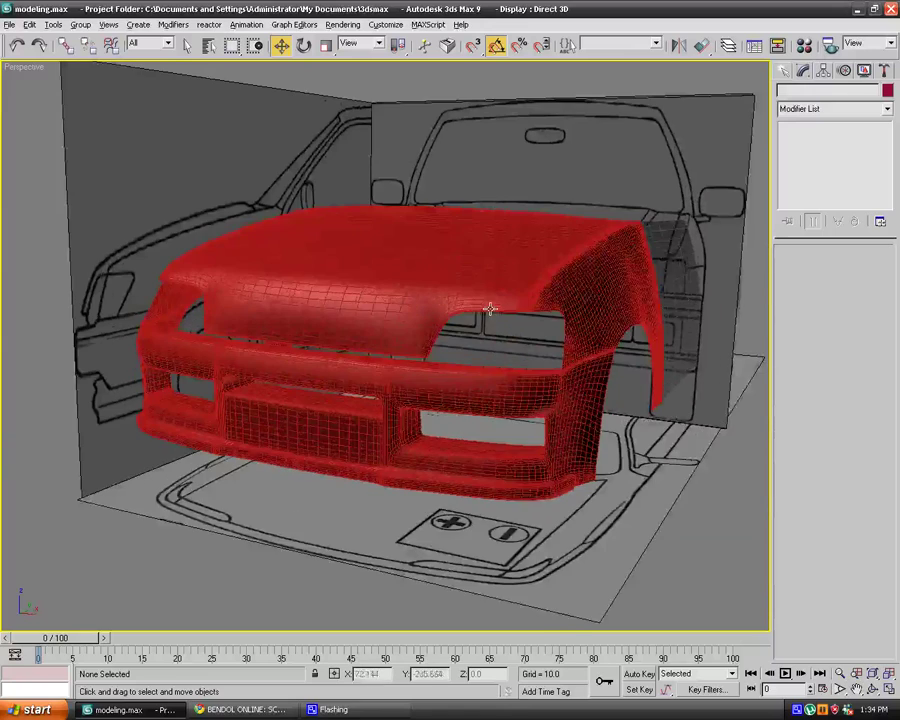
mouse_move(609, 331)
middle_down()
mouse_move(420, 273)
mouse_move(586, 390)
mouse_move(594, 340)
mouse_move(624, 317)
middle_up()
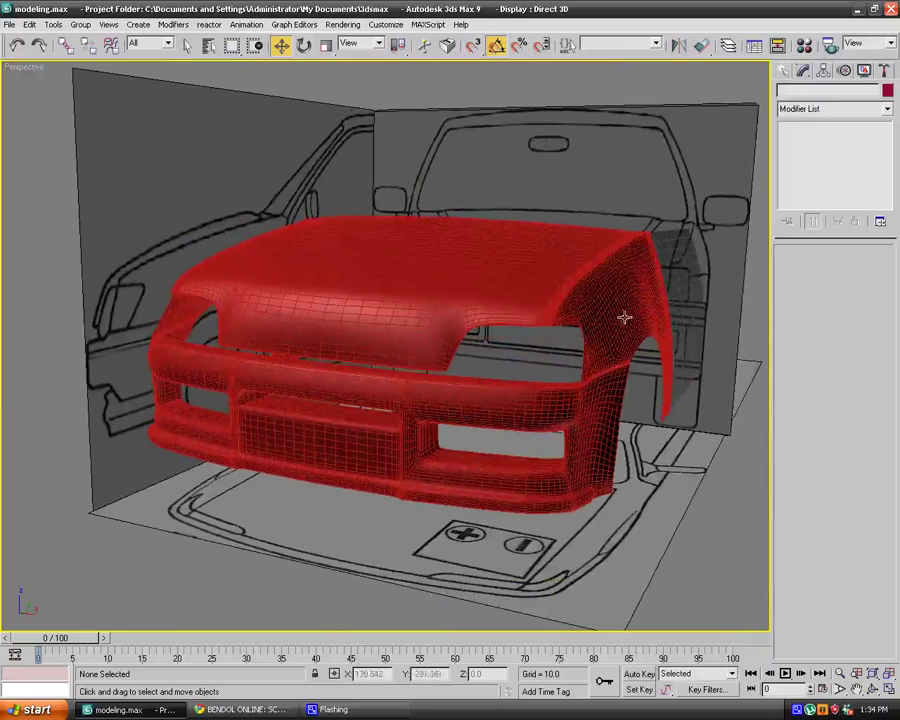